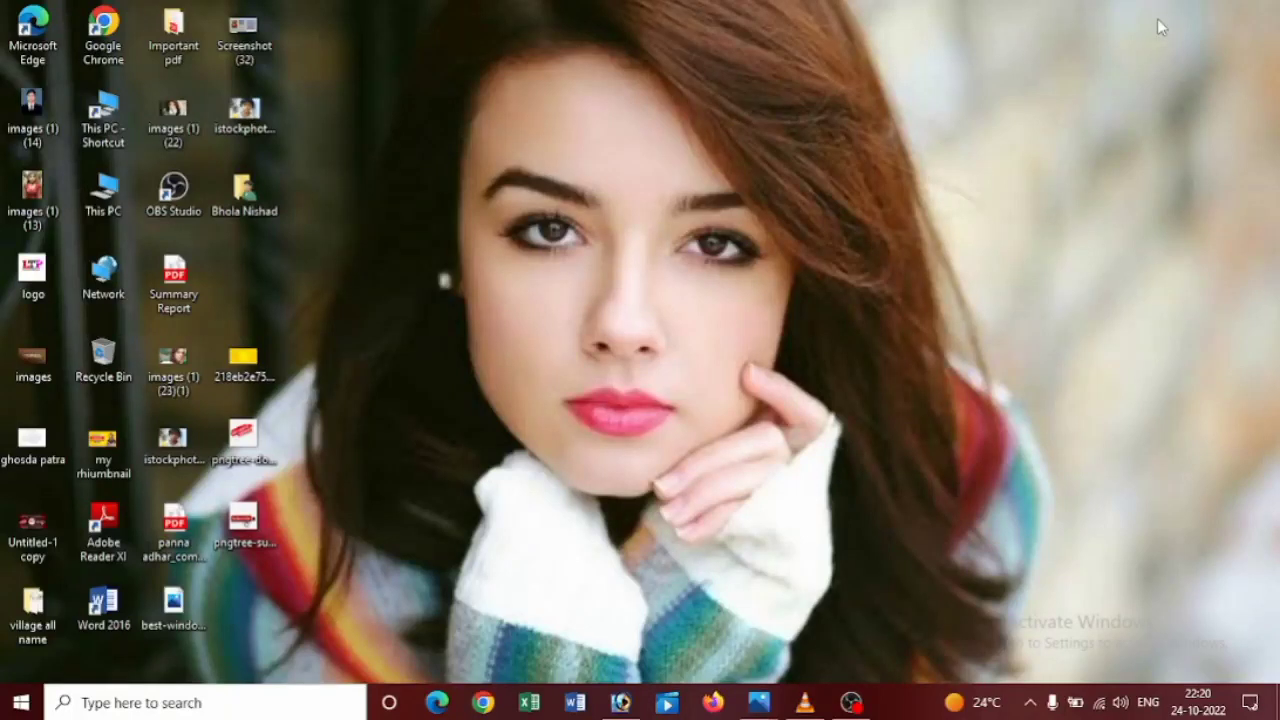
Step: Refresh the desktop three times, then bring the Photoshop window to the front
{"action": "right_click", "coordinate": [1147, 85]}
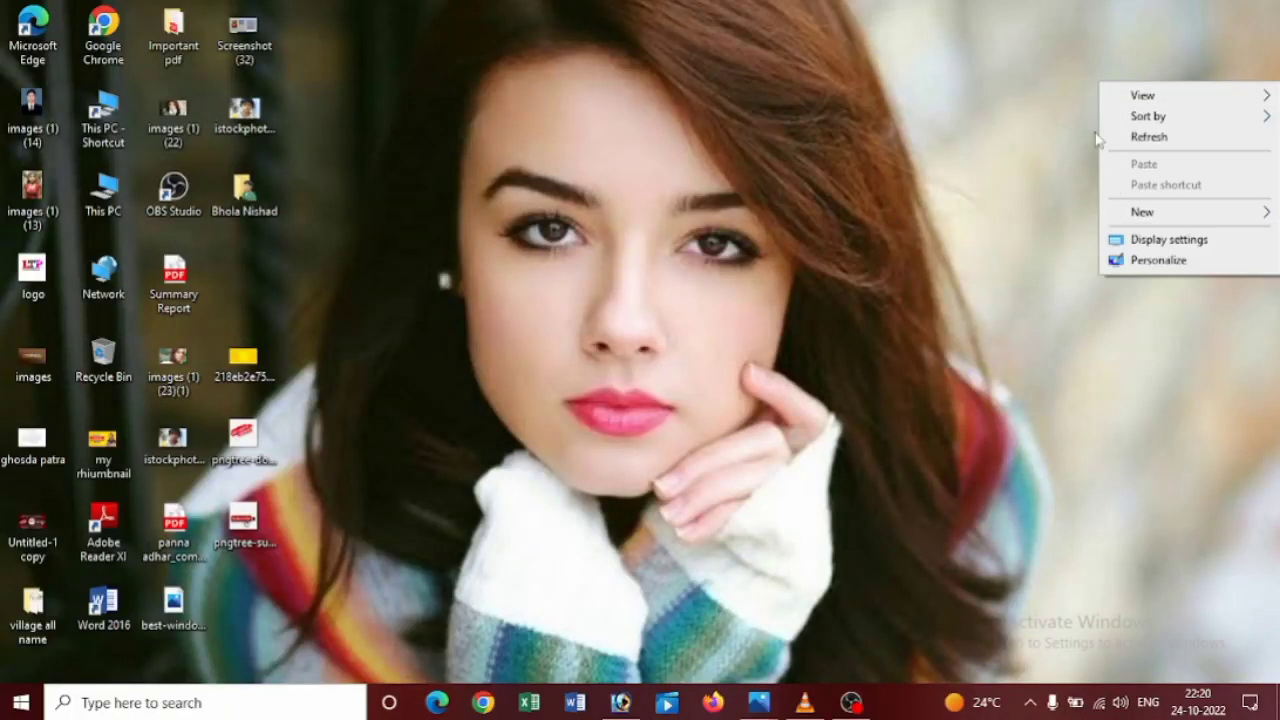
{"action": "left_click", "coordinate": [1135, 138]}
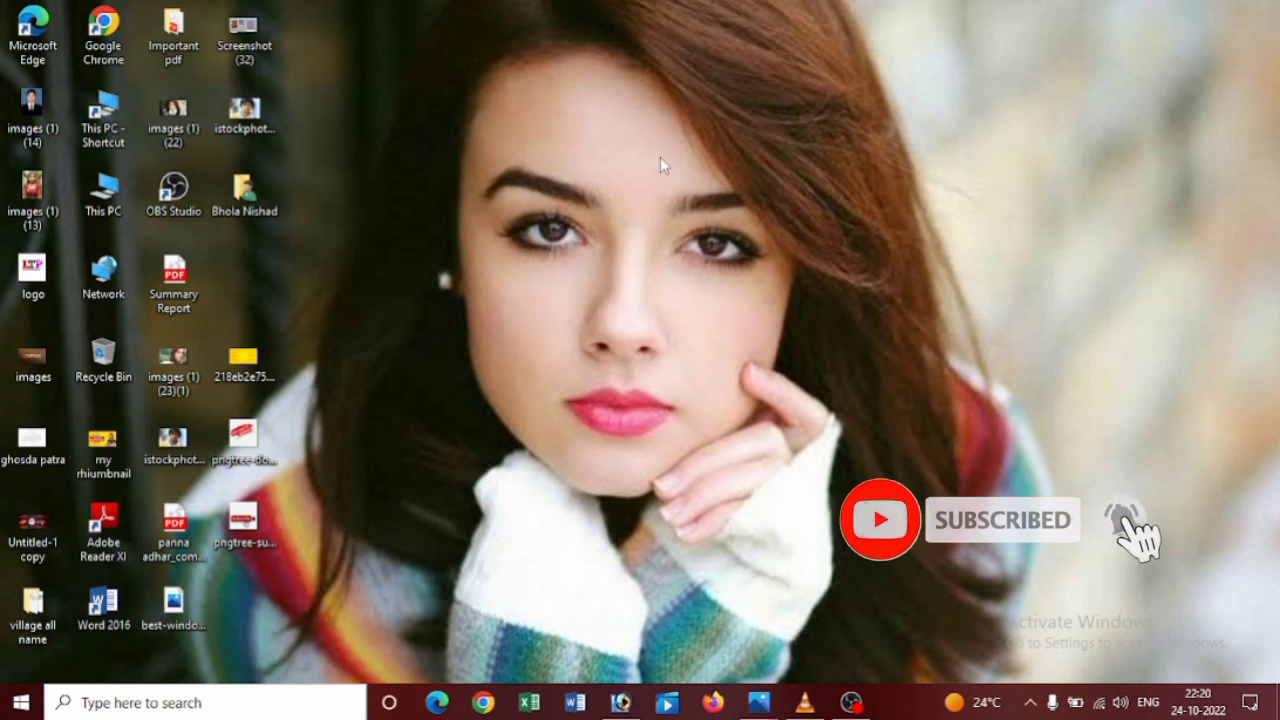
{"action": "right_click", "coordinate": [660, 157]}
{"action": "left_click", "coordinate": [712, 213]}
{"action": "right_click", "coordinate": [723, 207]}
{"action": "left_click", "coordinate": [775, 264]}
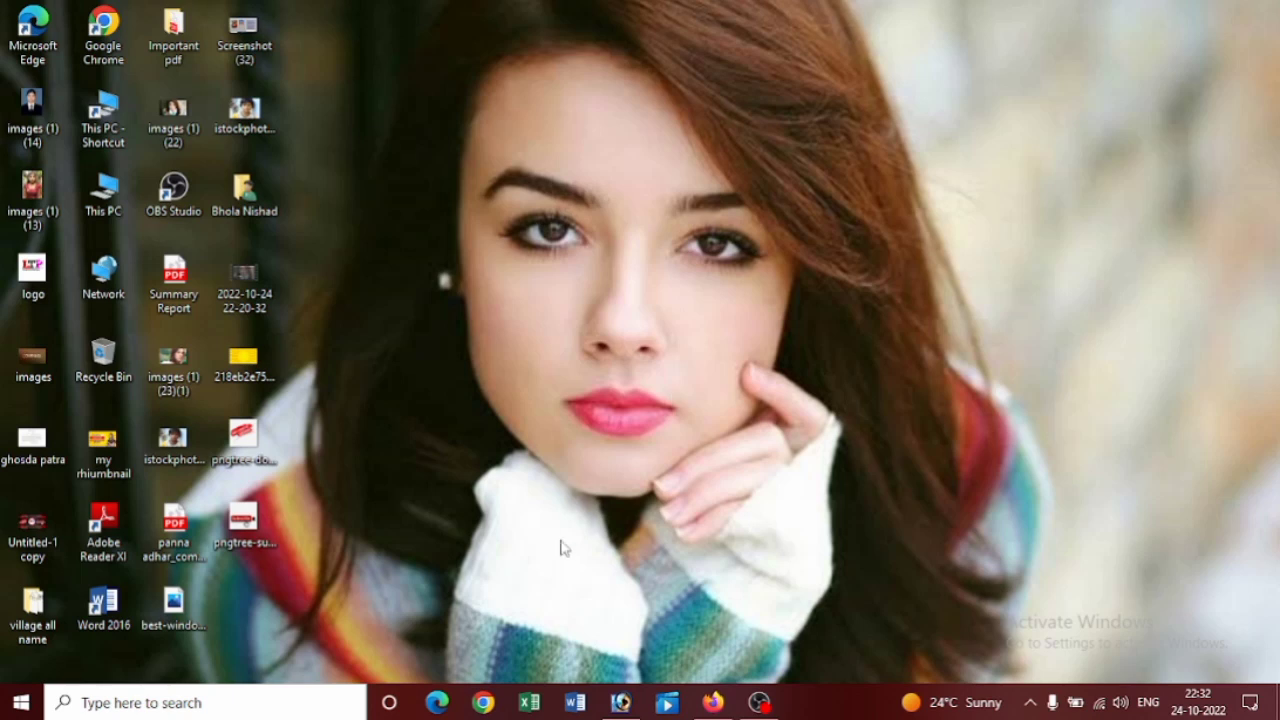
{"action": "left_click", "coordinate": [620, 703]}
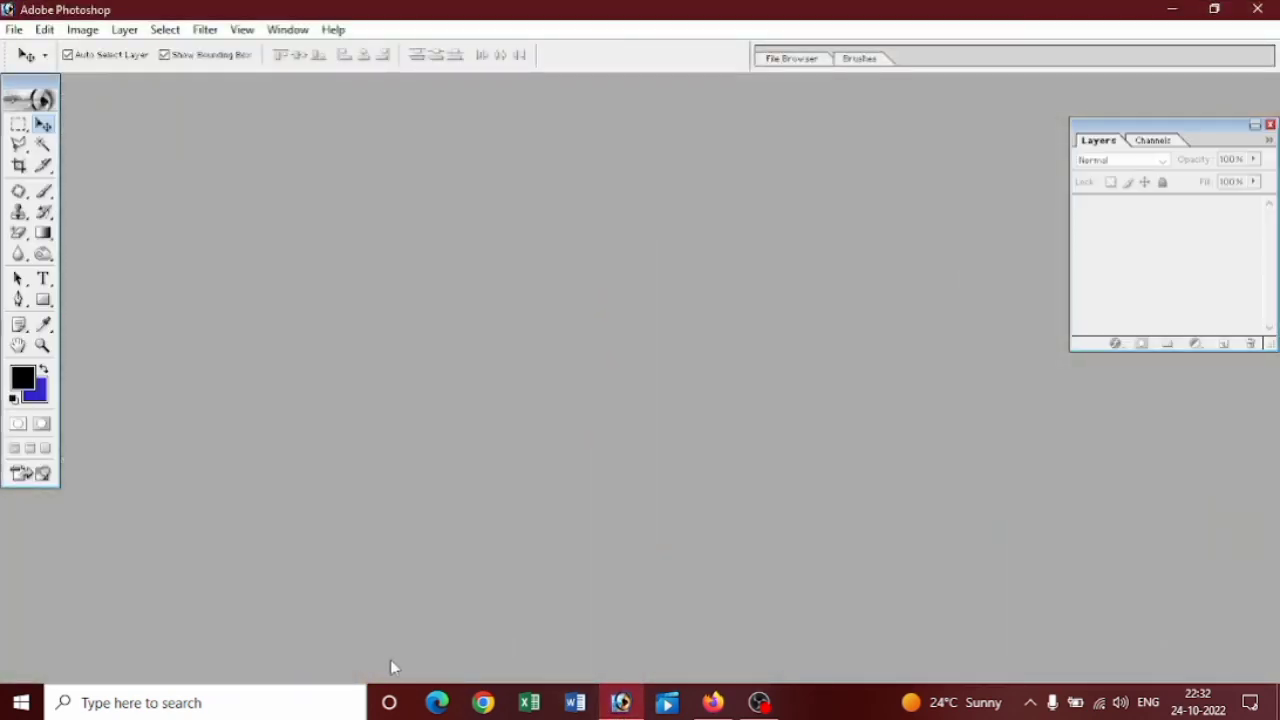
{"action": "left_click", "coordinate": [15, 30]}
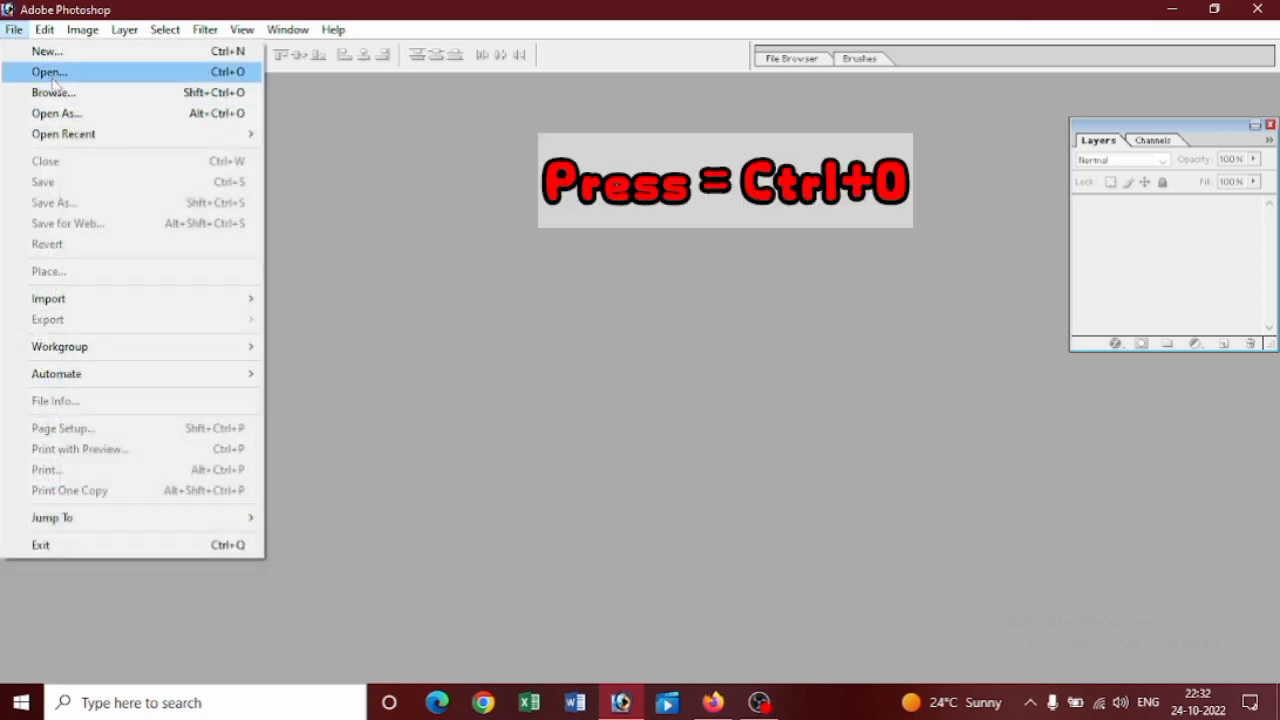
{"action": "left_click", "coordinate": [45, 69]}
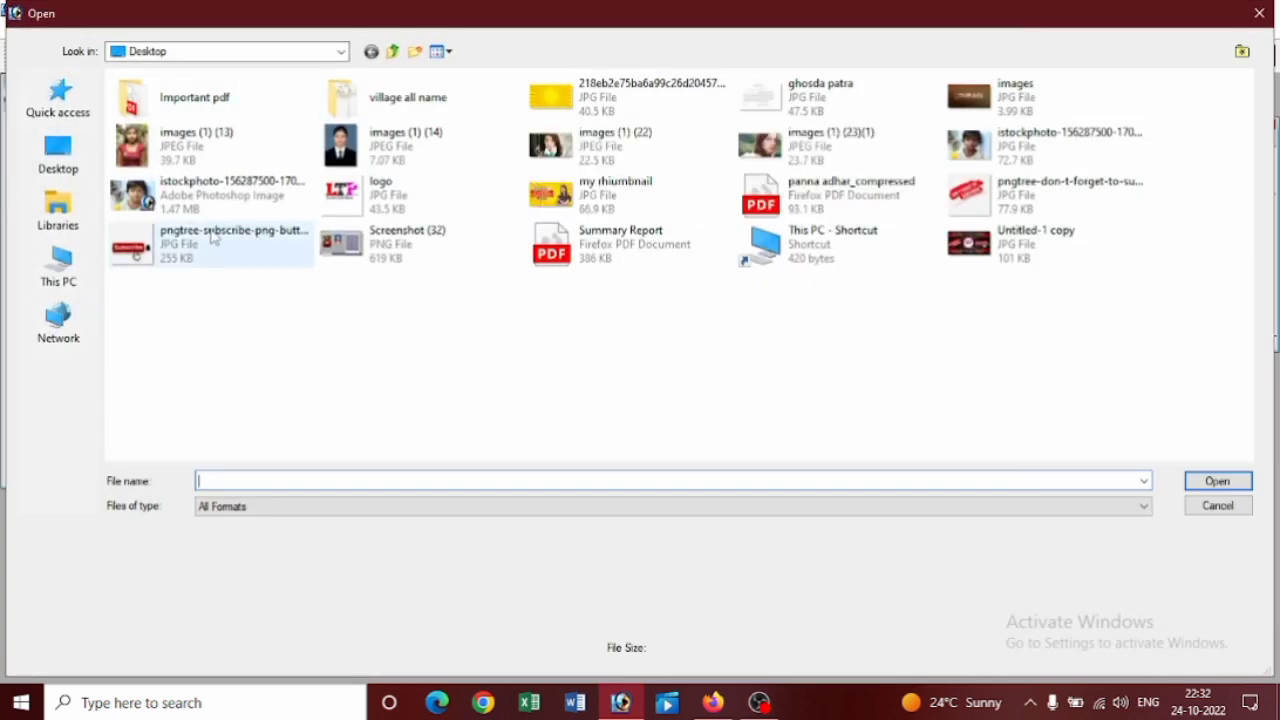
{"action": "left_click", "coordinate": [62, 165]}
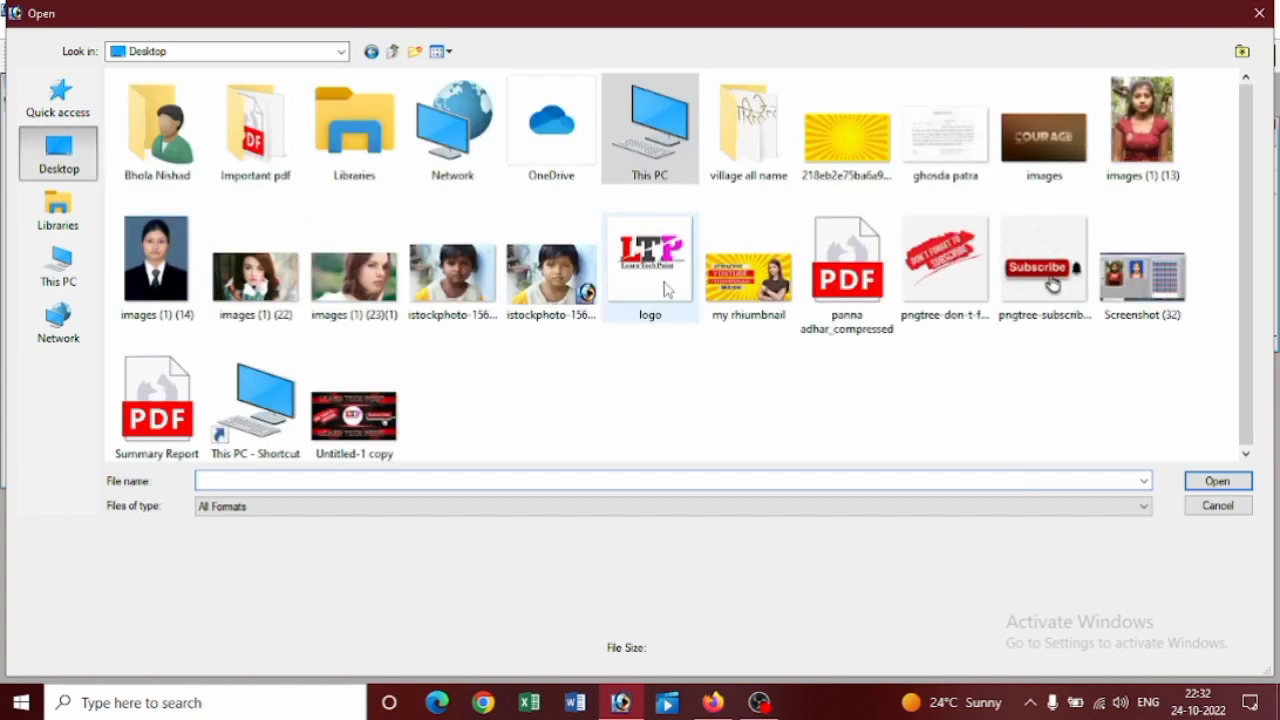
{"action": "left_click", "coordinate": [1142, 125]}
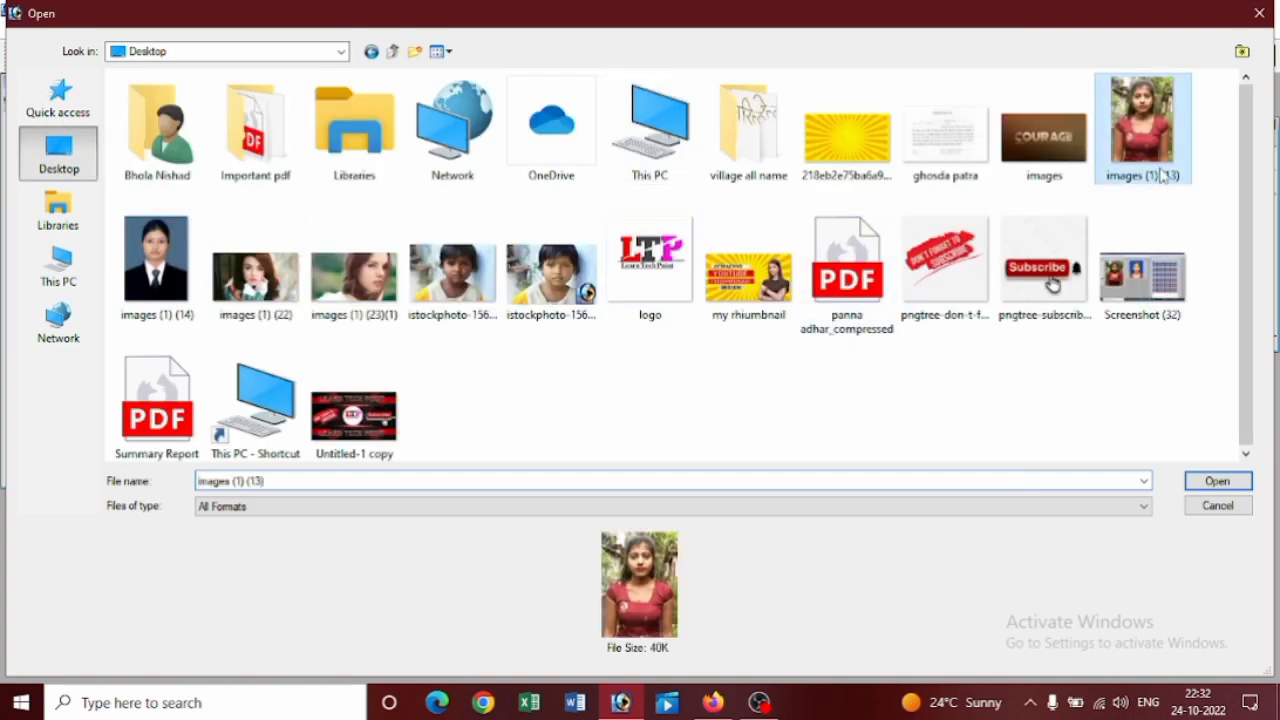
{"action": "left_click", "coordinate": [1217, 482]}
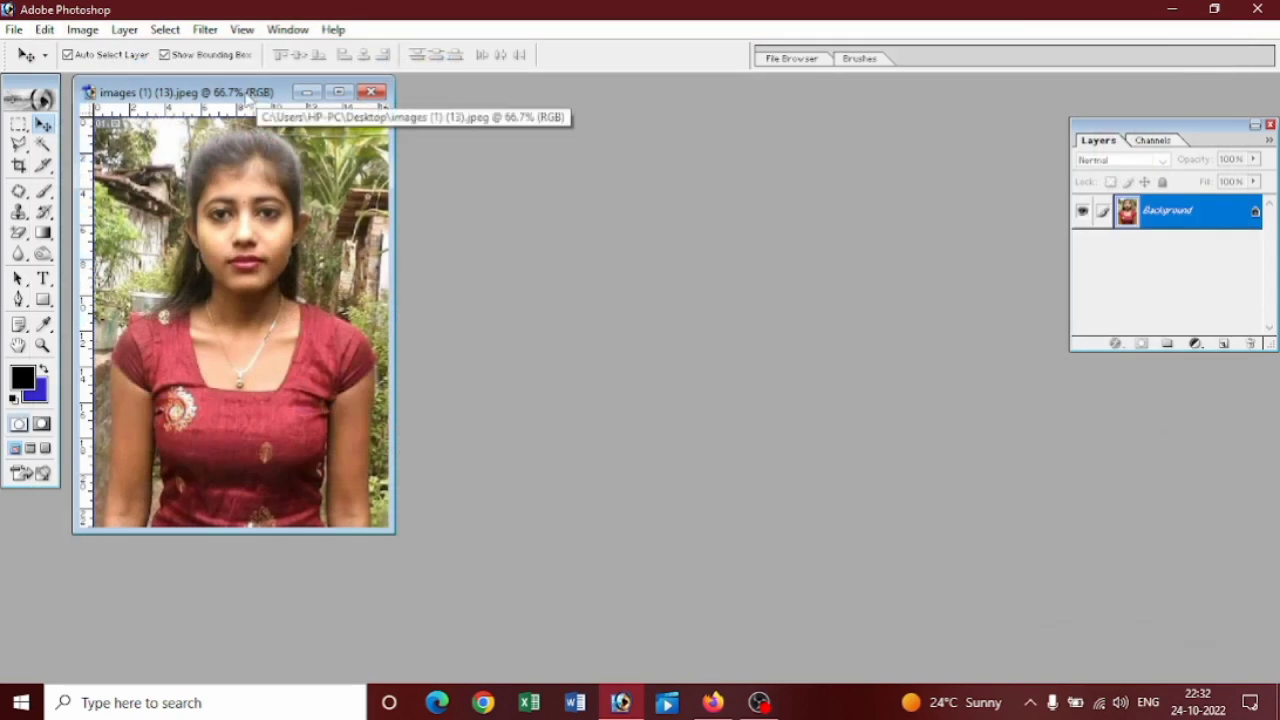
{"action": "left_click_drag", "start_coordinate": [247, 94], "coordinate": [409, 126]}
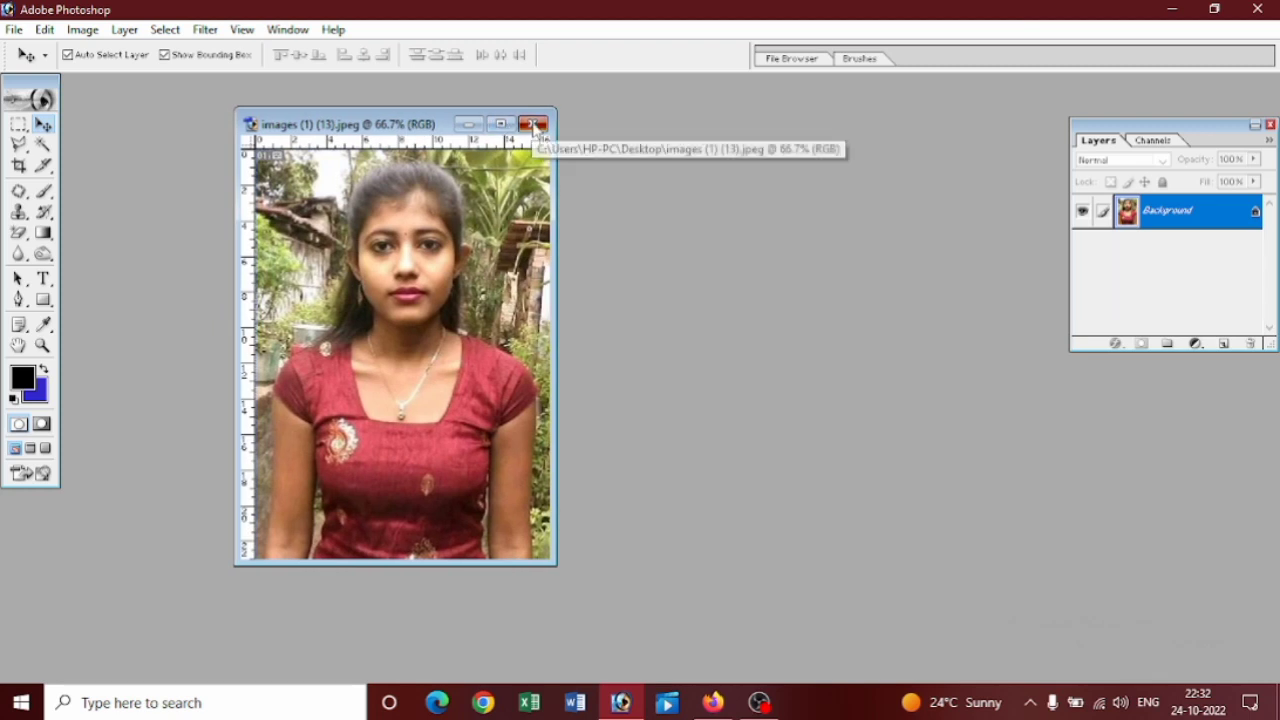
{"action": "left_click", "coordinate": [534, 124]}
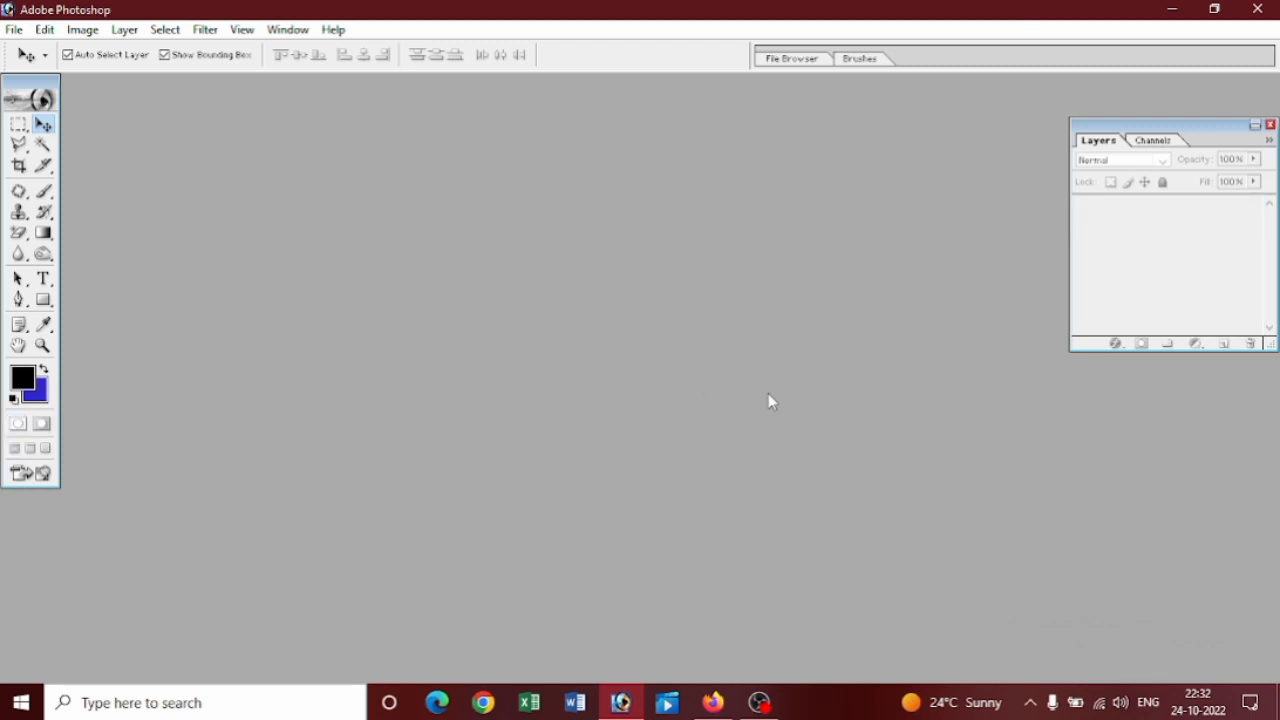
Step: Search Google for 'bg remove' in Firefox and open the remove.bg result
{"action": "left_click", "coordinate": [713, 702]}
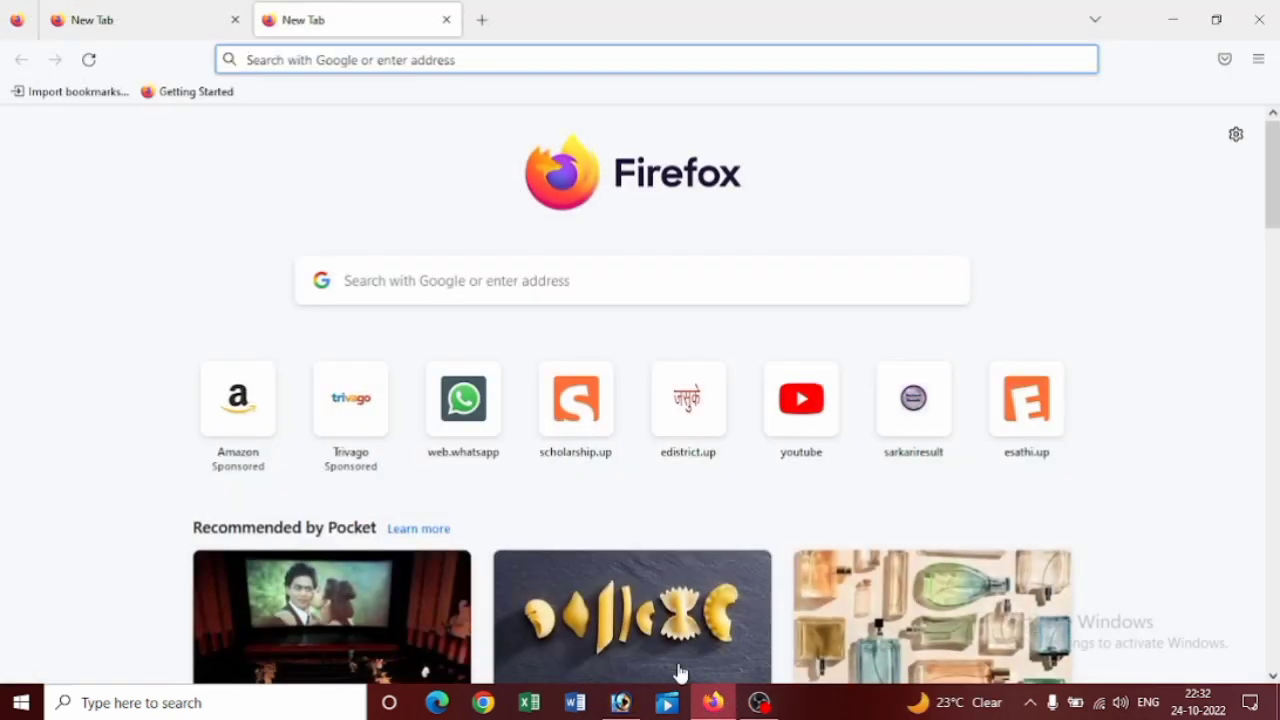
{"action": "left_click", "coordinate": [411, 278]}
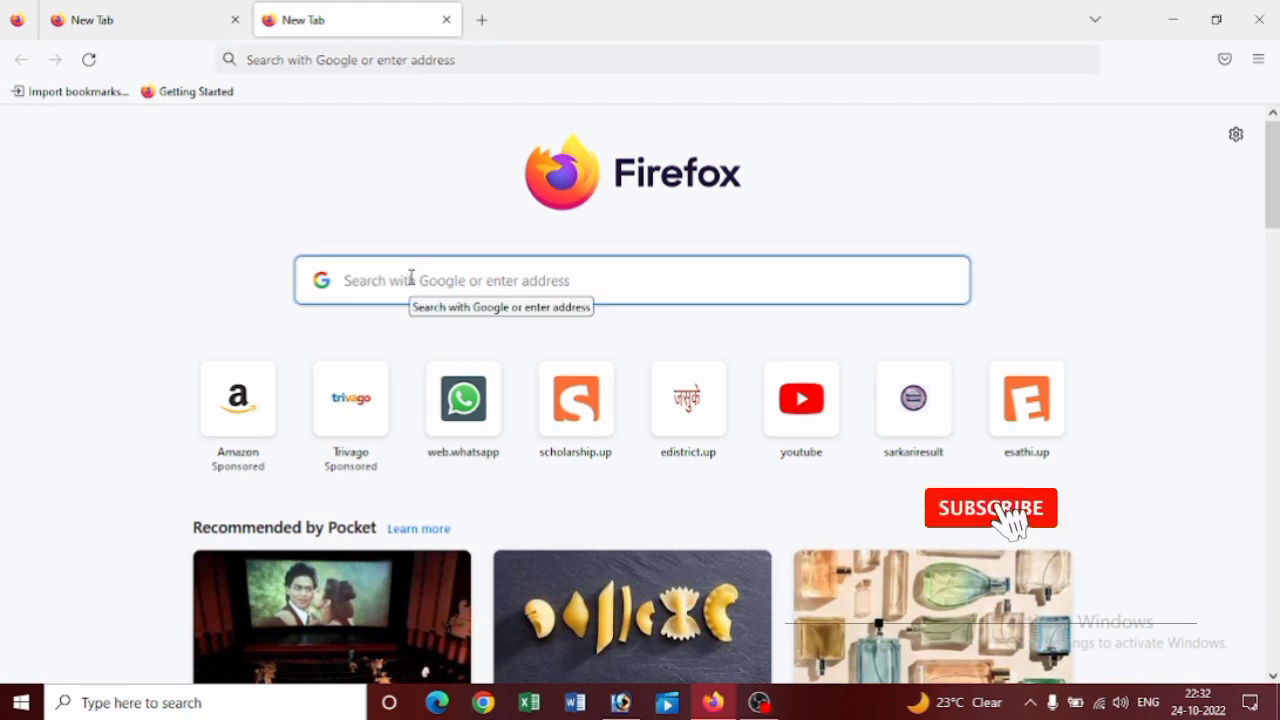
{"action": "type", "text": "bg re"}
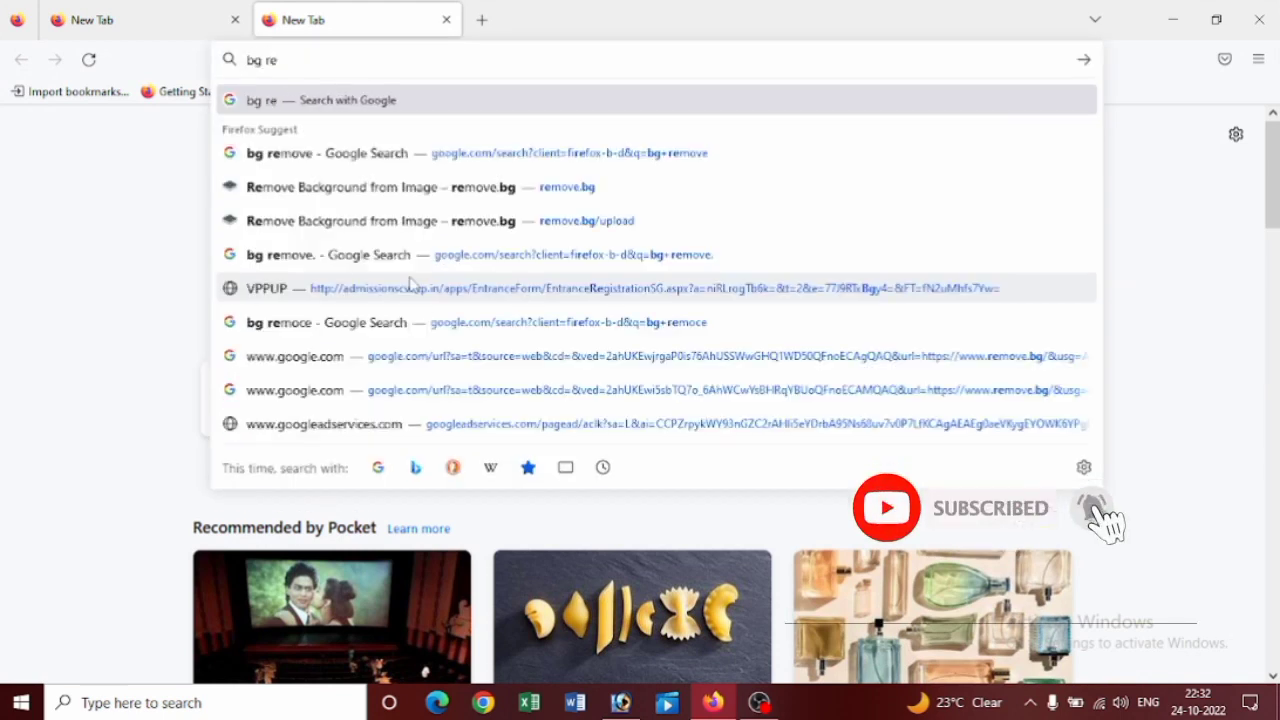
{"action": "type", "text": "move"}
{"action": "key", "text": "Return"}
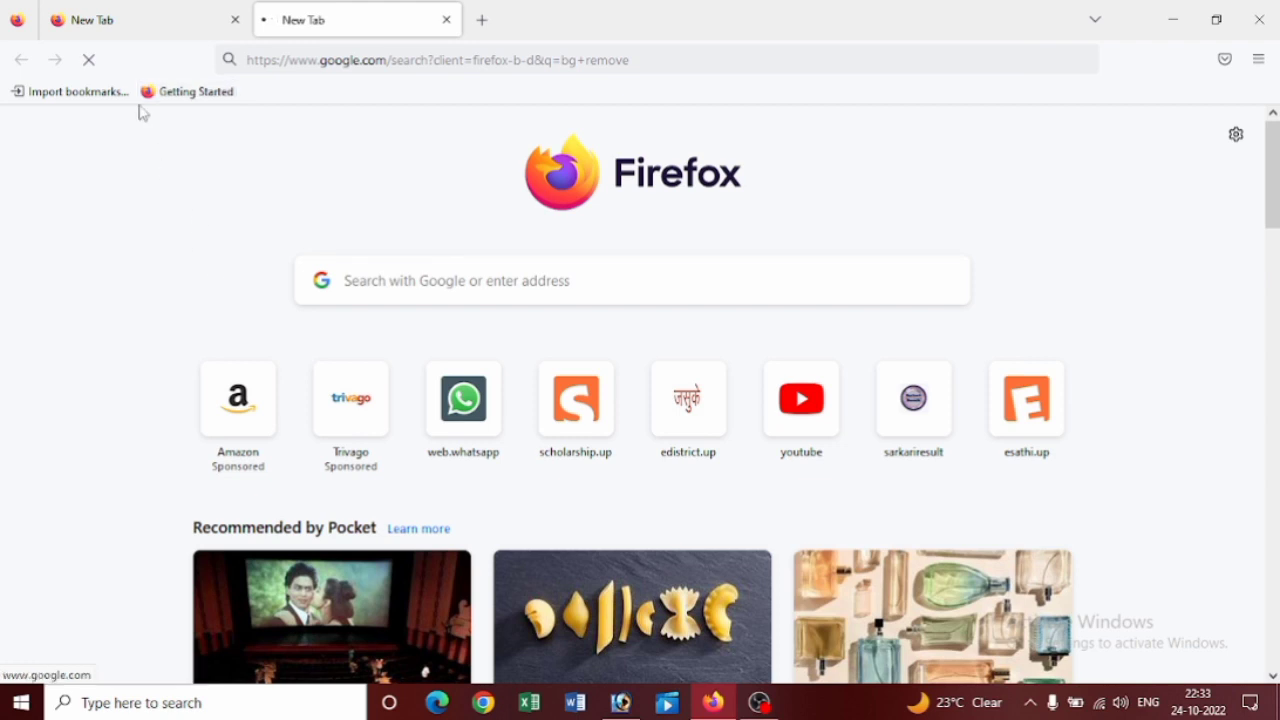
{"action": "left_click", "coordinate": [160, 25]}
{"action": "left_click", "coordinate": [303, 10]}
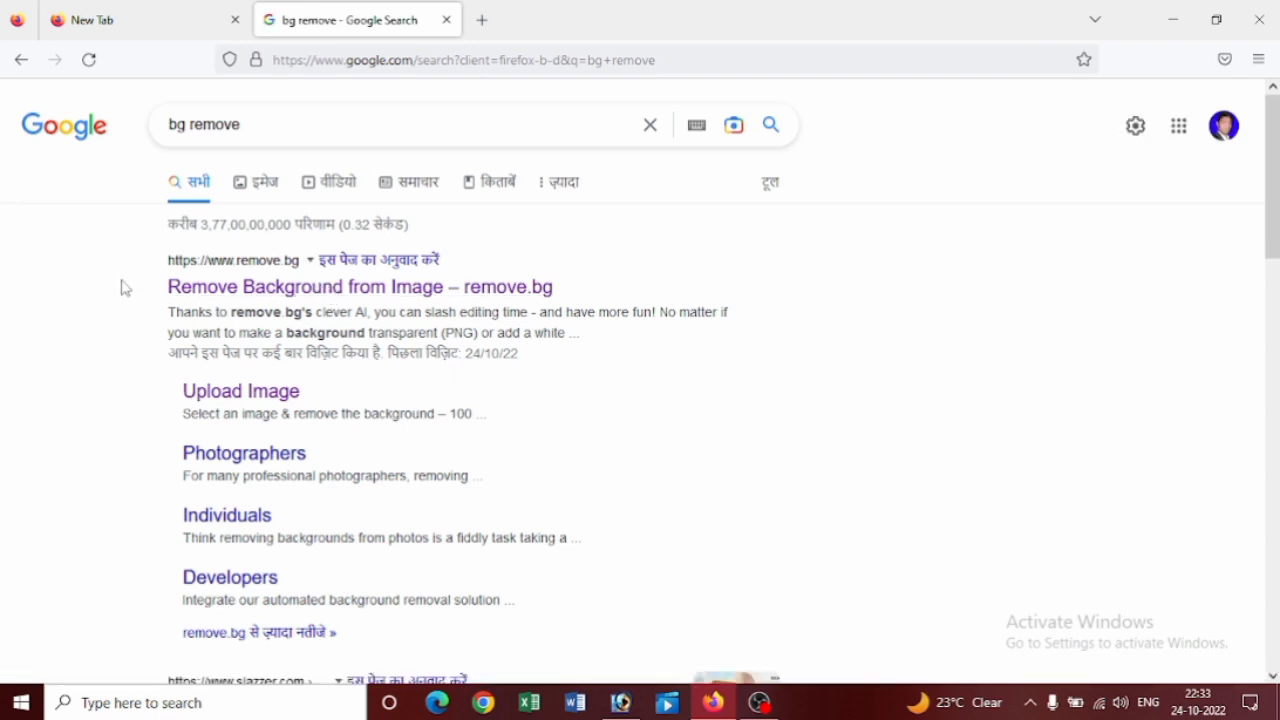
{"action": "left_click", "coordinate": [227, 292]}
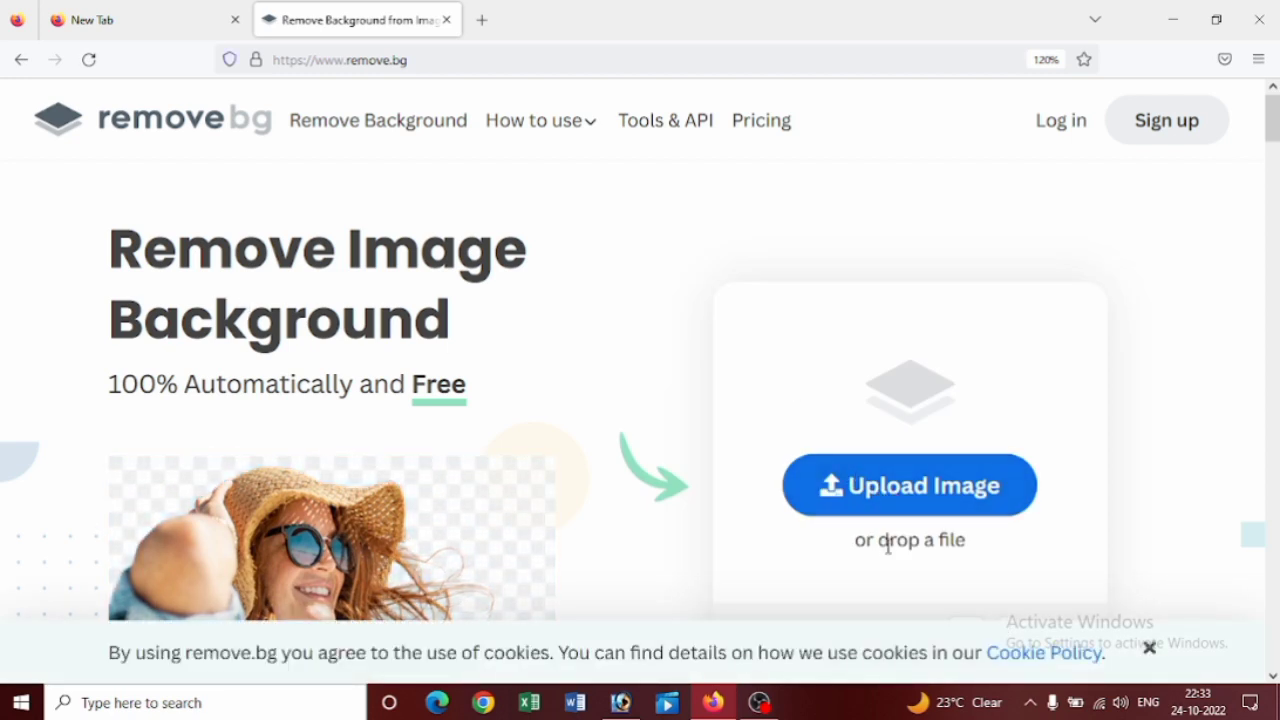
Step: Upload the images (1) (13) photo to remove.bg to strip its background
{"action": "left_click", "coordinate": [858, 505]}
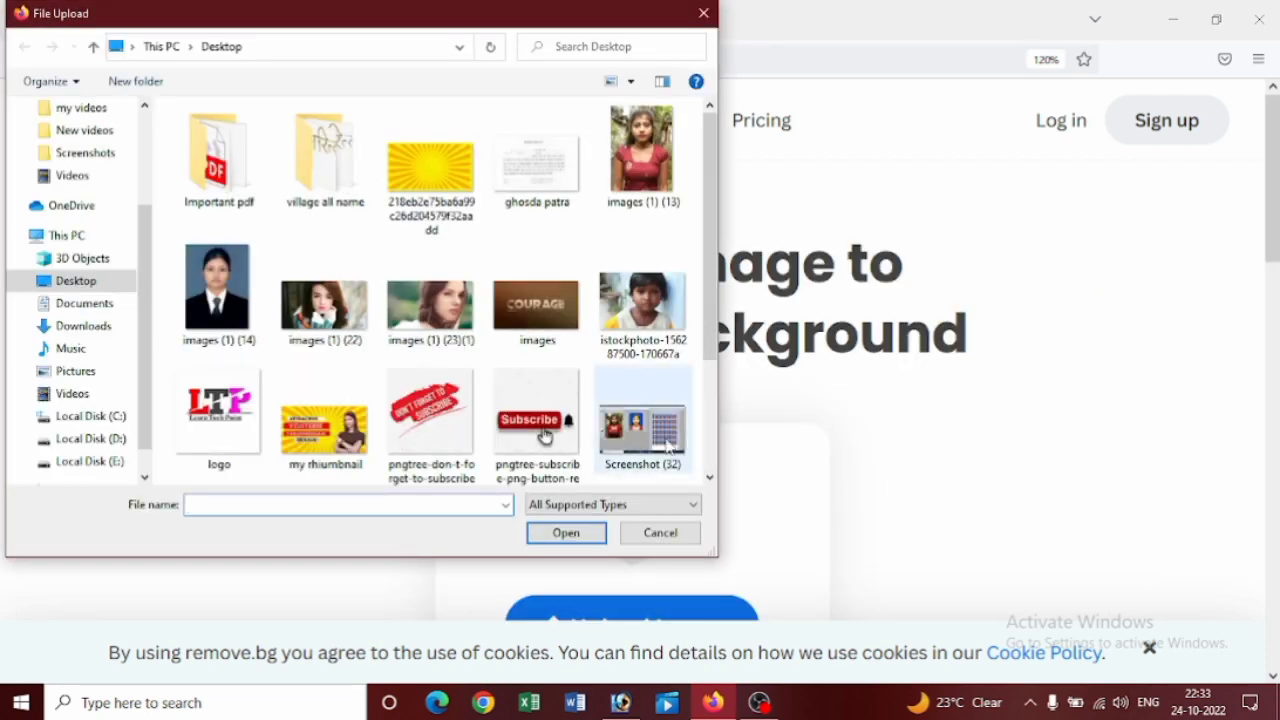
{"action": "mouse_move", "coordinate": [430, 305]}
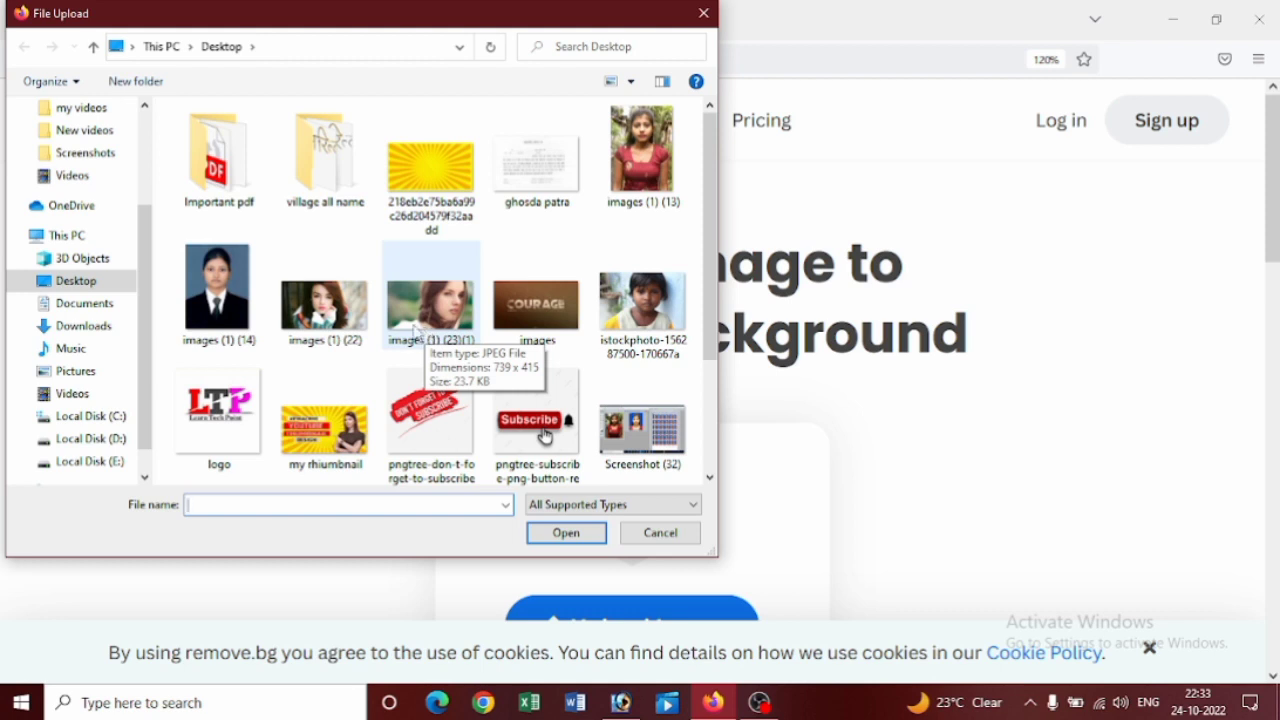
{"action": "left_click", "coordinate": [645, 180]}
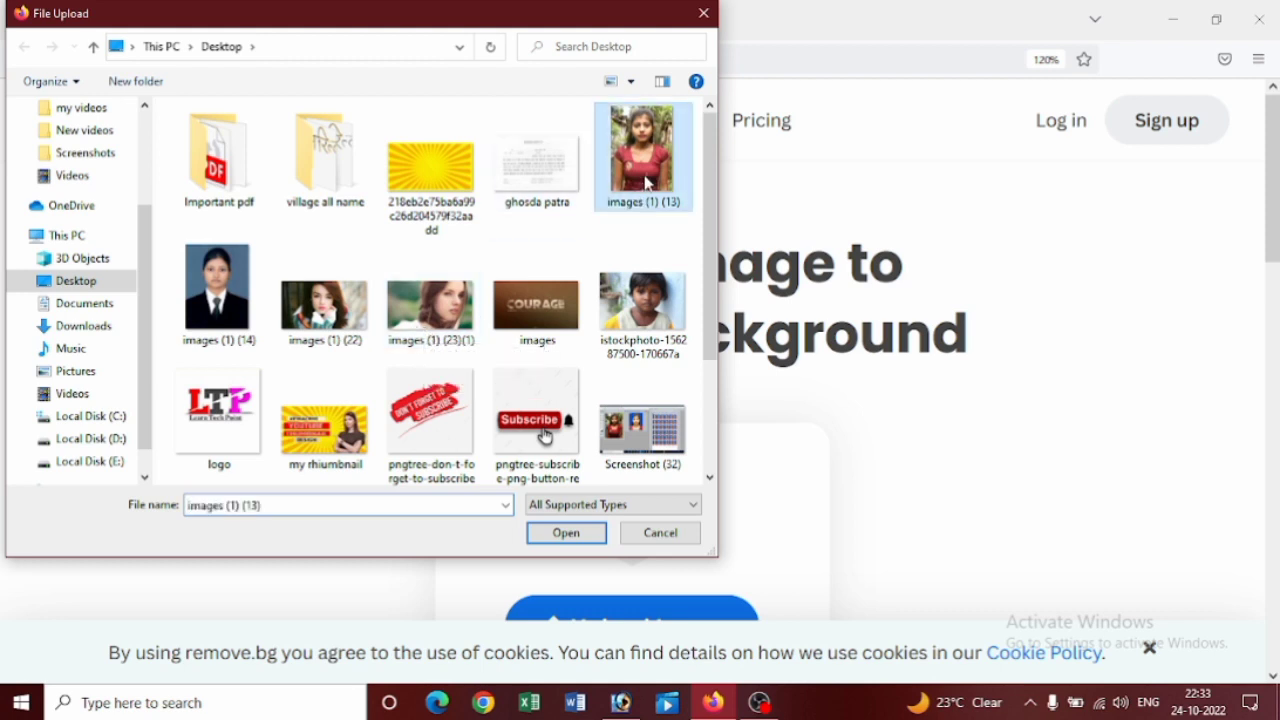
{"action": "left_click", "coordinate": [565, 533]}
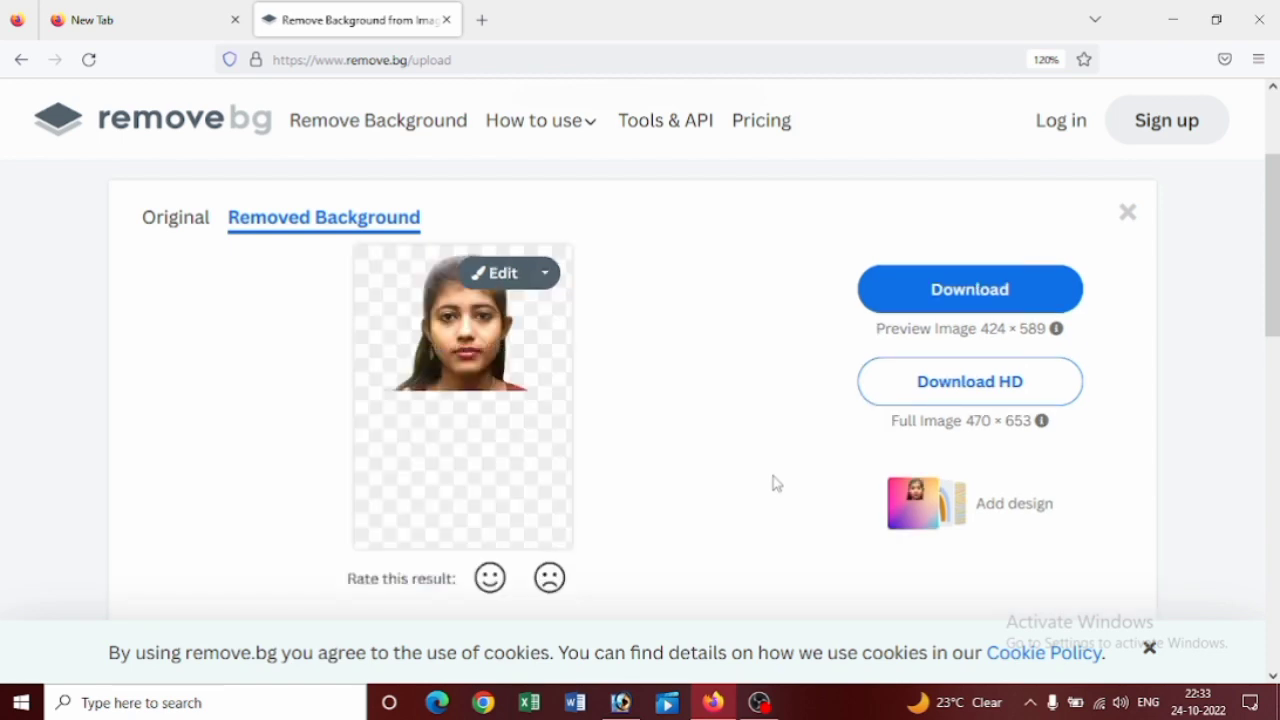
Step: Give the cutout portrait a solid custom blue background (#3045cf)
{"action": "left_click", "coordinate": [497, 273]}
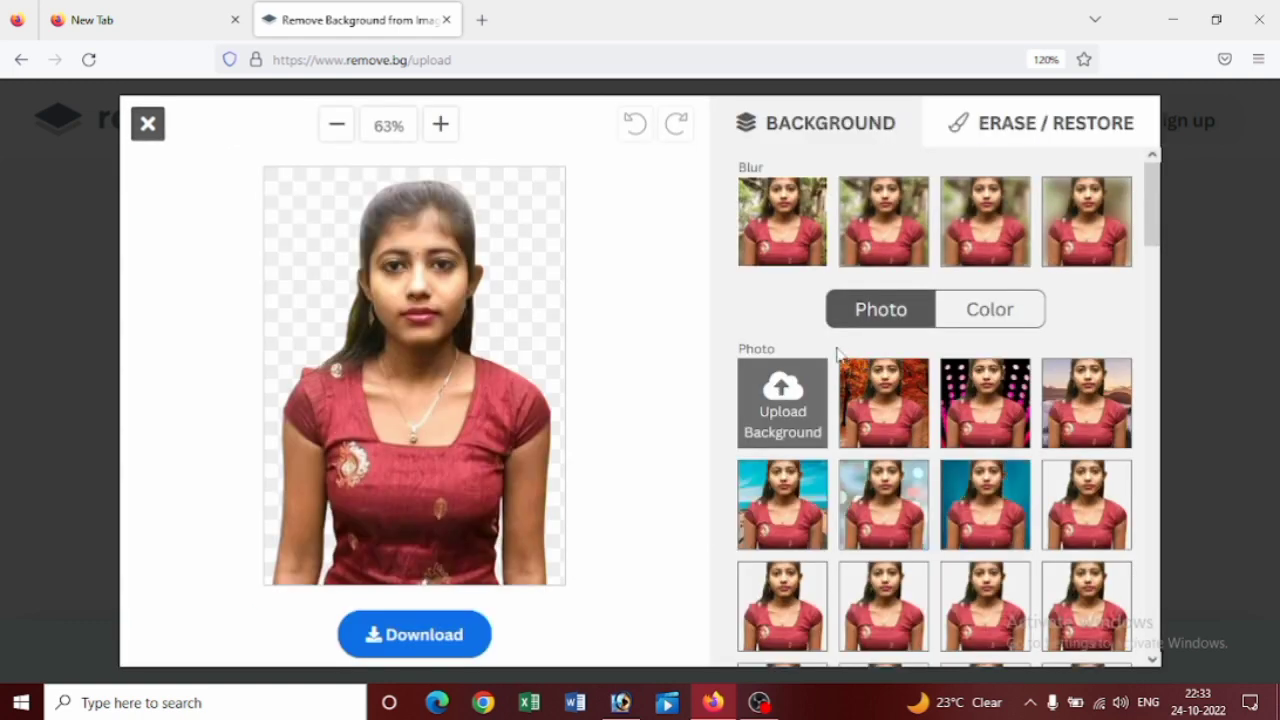
{"action": "left_click", "coordinate": [989, 313]}
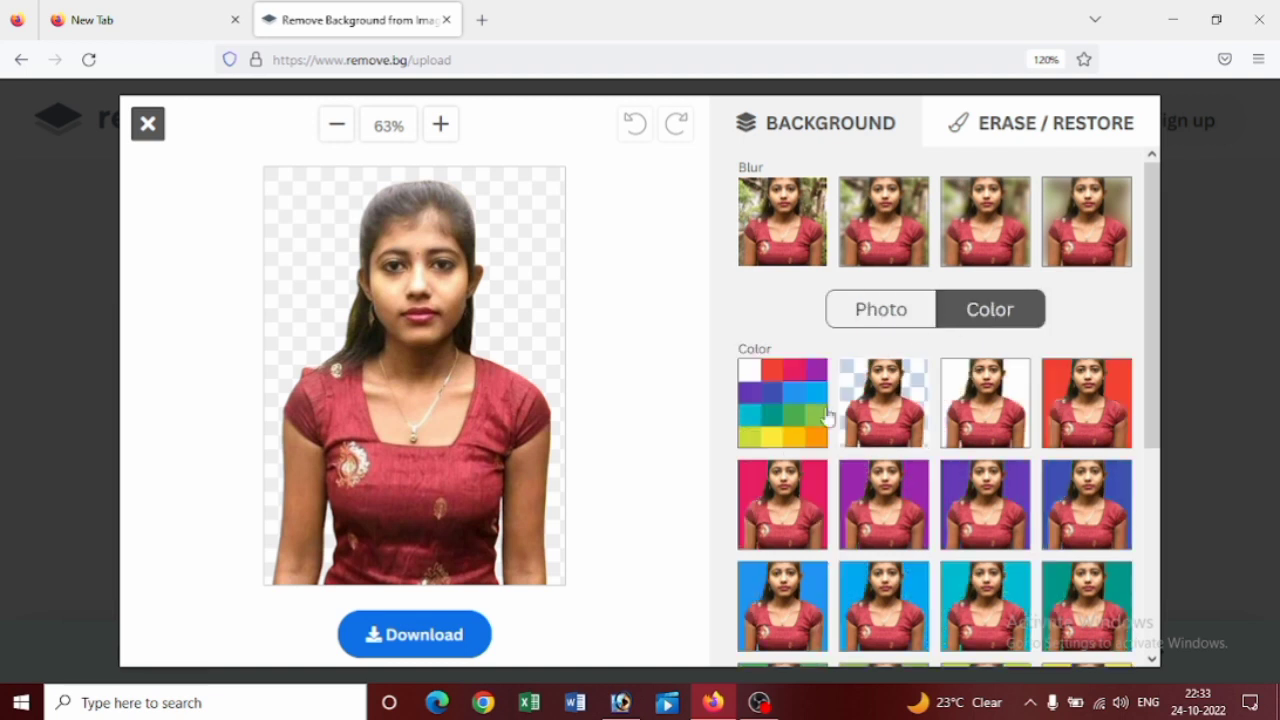
{"action": "left_click", "coordinate": [791, 407]}
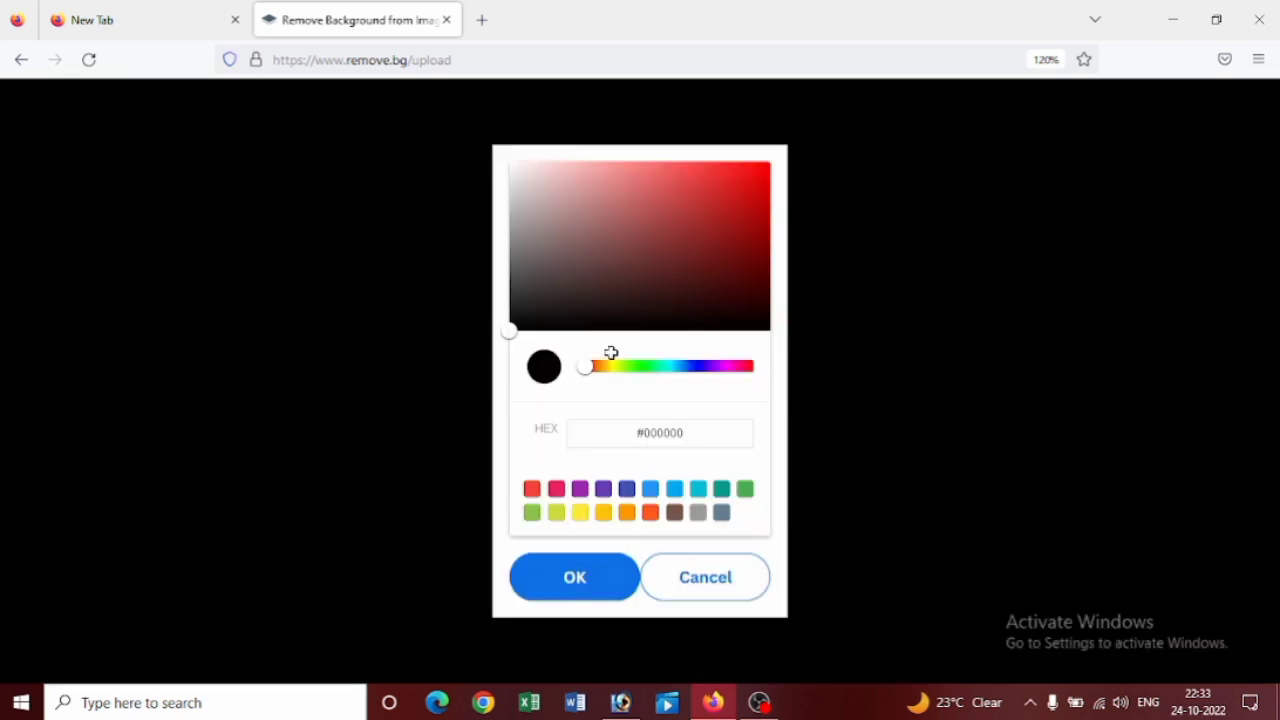
{"action": "left_click", "coordinate": [700, 367]}
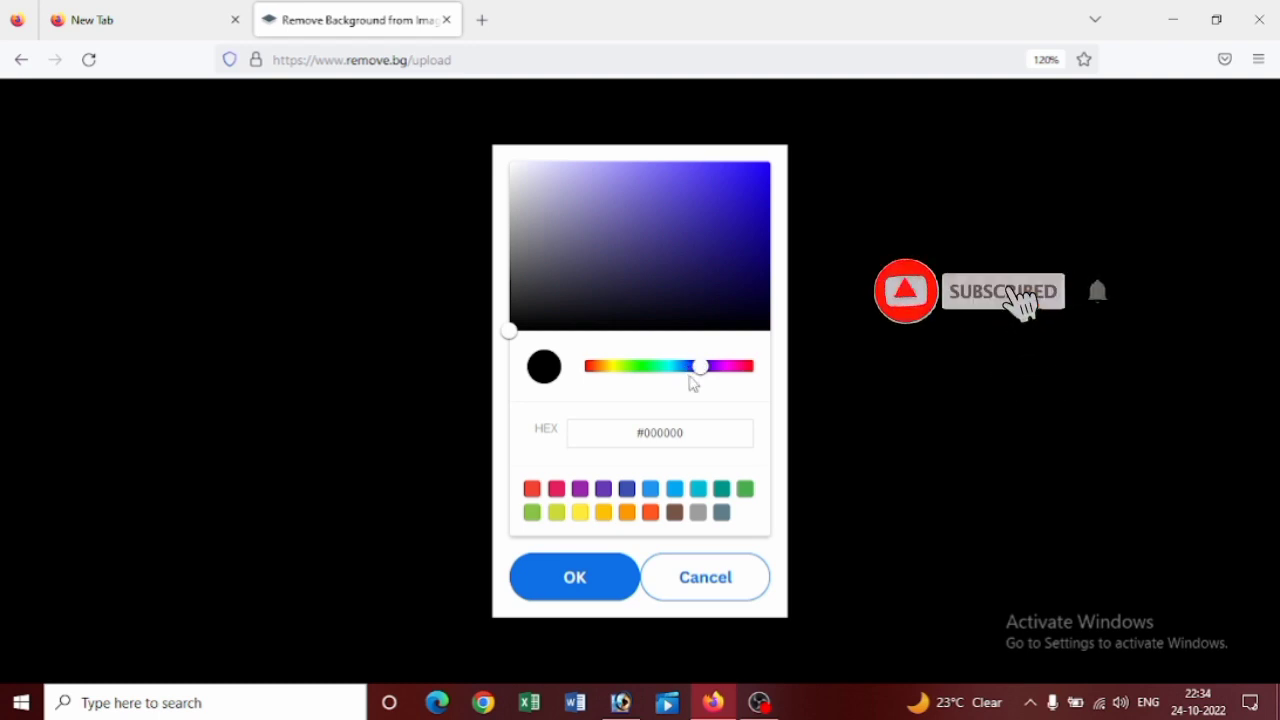
{"action": "left_click_drag", "start_coordinate": [700, 367], "coordinate": [677, 366]}
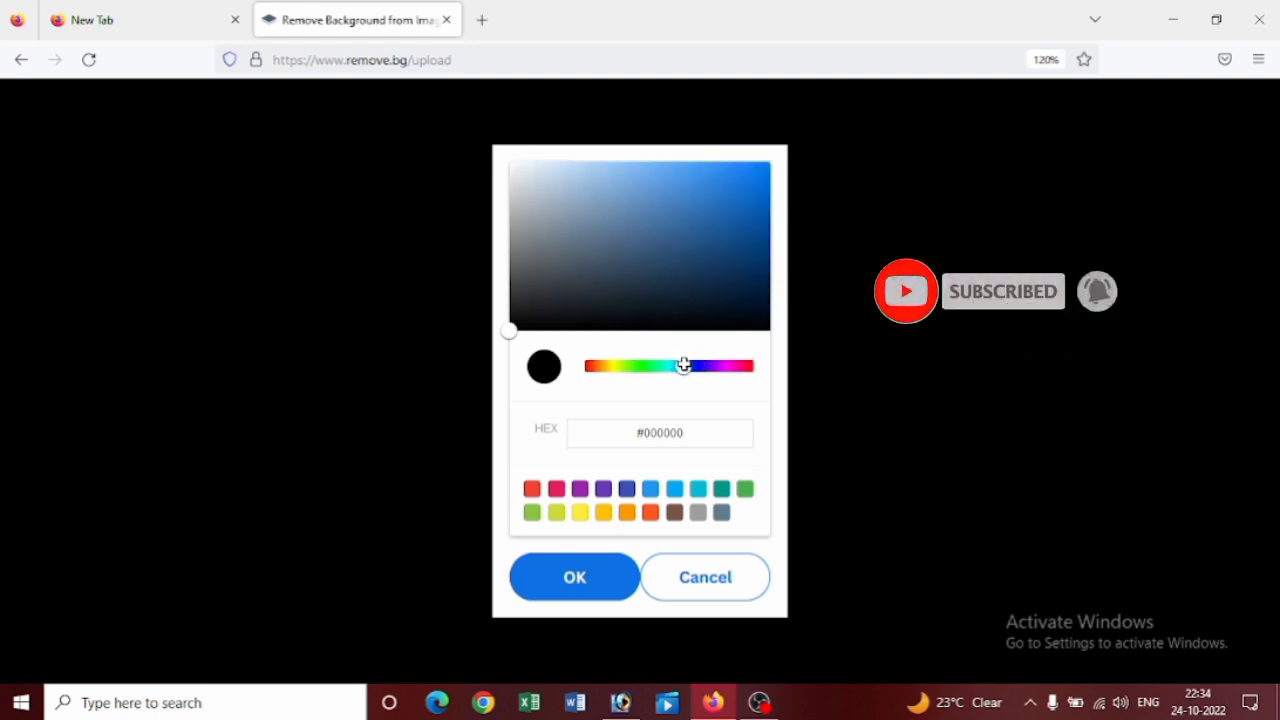
{"action": "left_click", "coordinate": [692, 366]}
{"action": "left_click", "coordinate": [695, 199]}
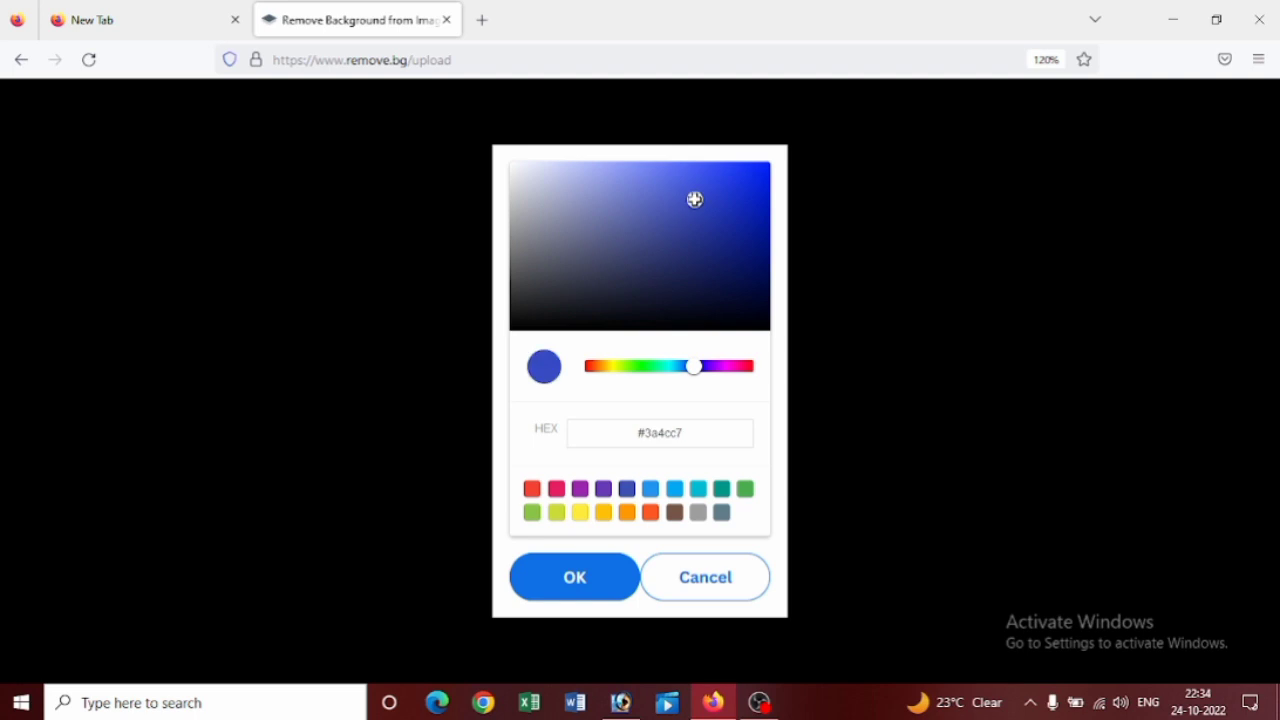
{"action": "left_click", "coordinate": [710, 193]}
{"action": "left_click", "coordinate": [577, 576]}
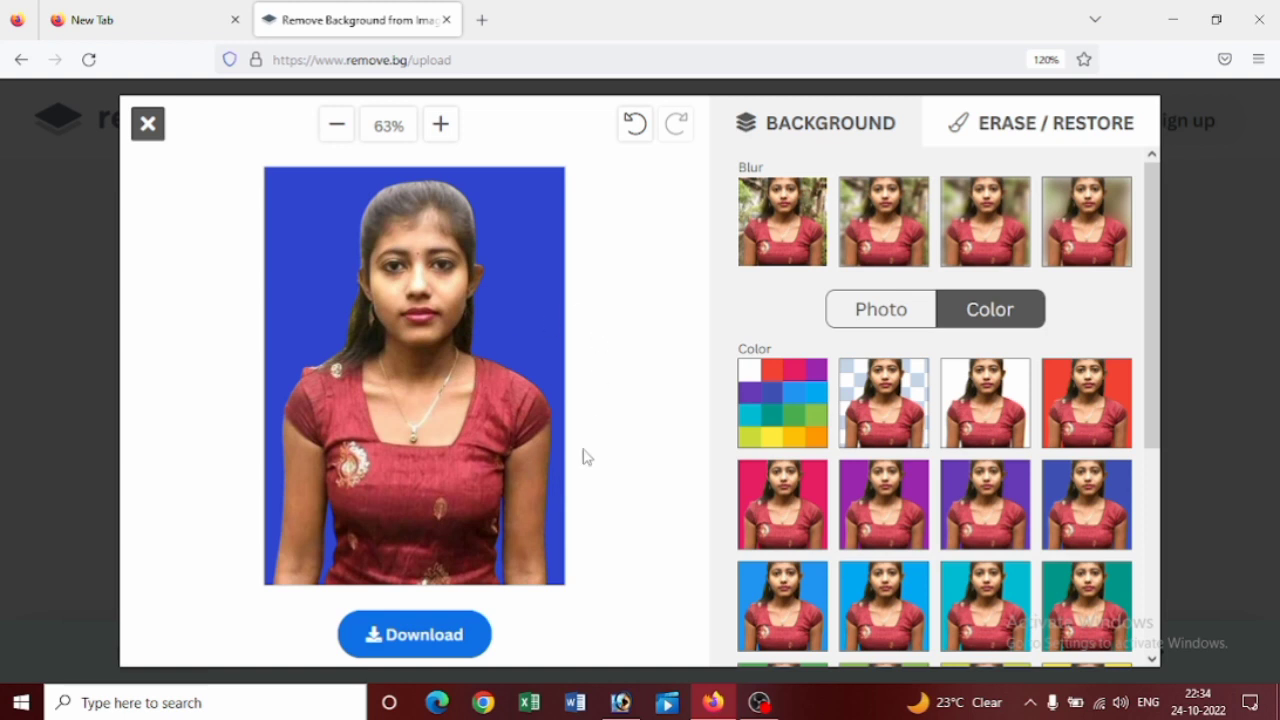
Step: Download the blue-background image as a PNG and return to Photoshop
{"action": "left_click", "coordinate": [423, 640]}
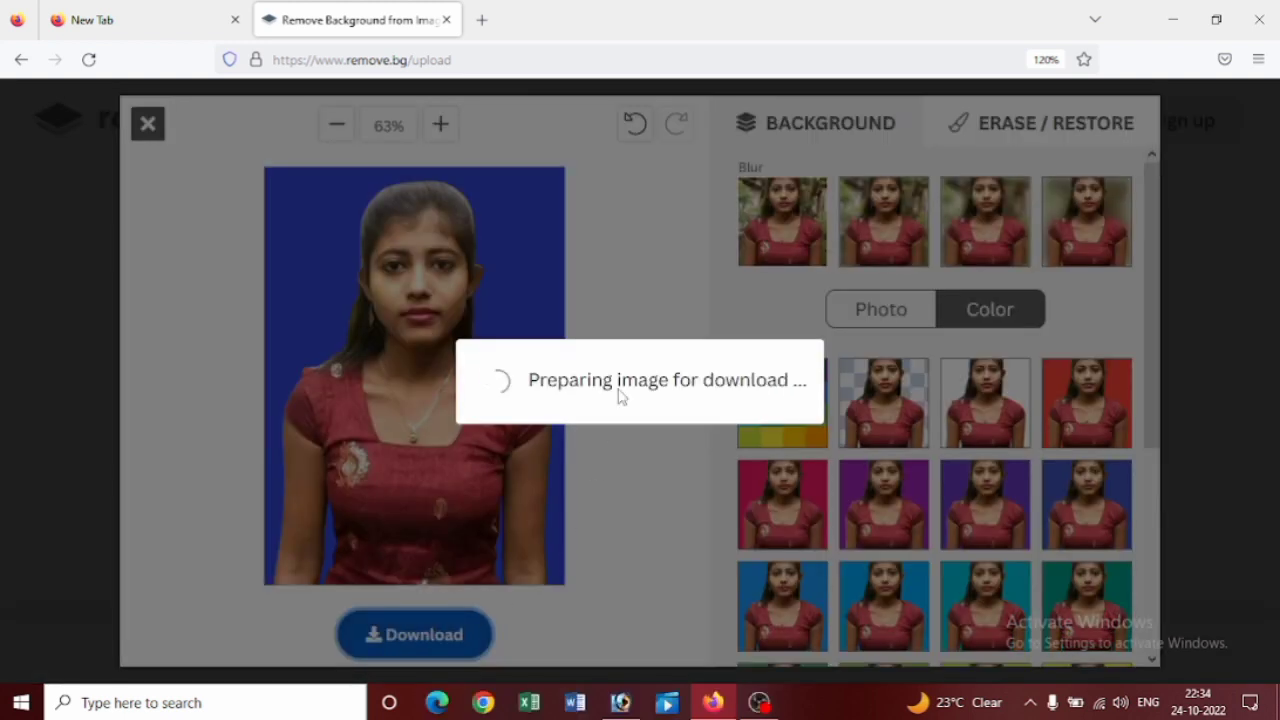
{"action": "left_click", "coordinate": [620, 392]}
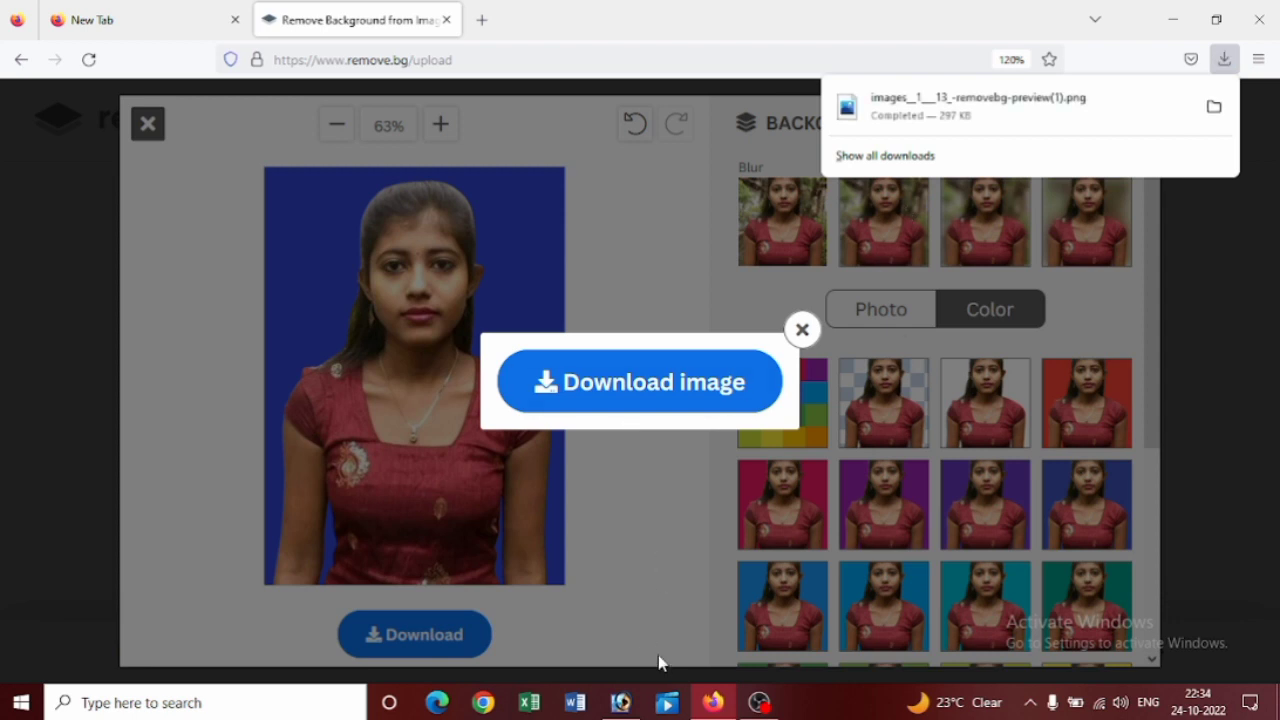
{"action": "left_click", "coordinate": [621, 703]}
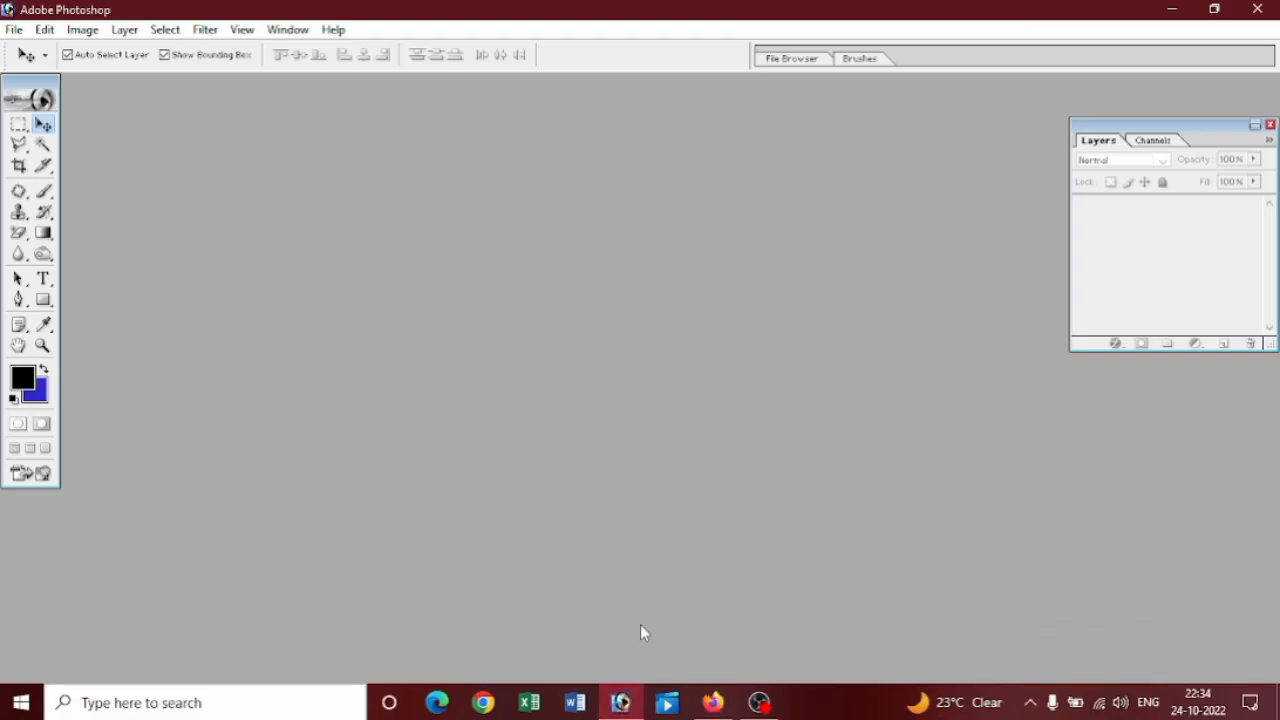
Step: Open images__1__13_-removebg-preview(1).png from Downloads and centre its window
{"action": "left_click", "coordinate": [14, 29]}
{"action": "left_click", "coordinate": [52, 73]}
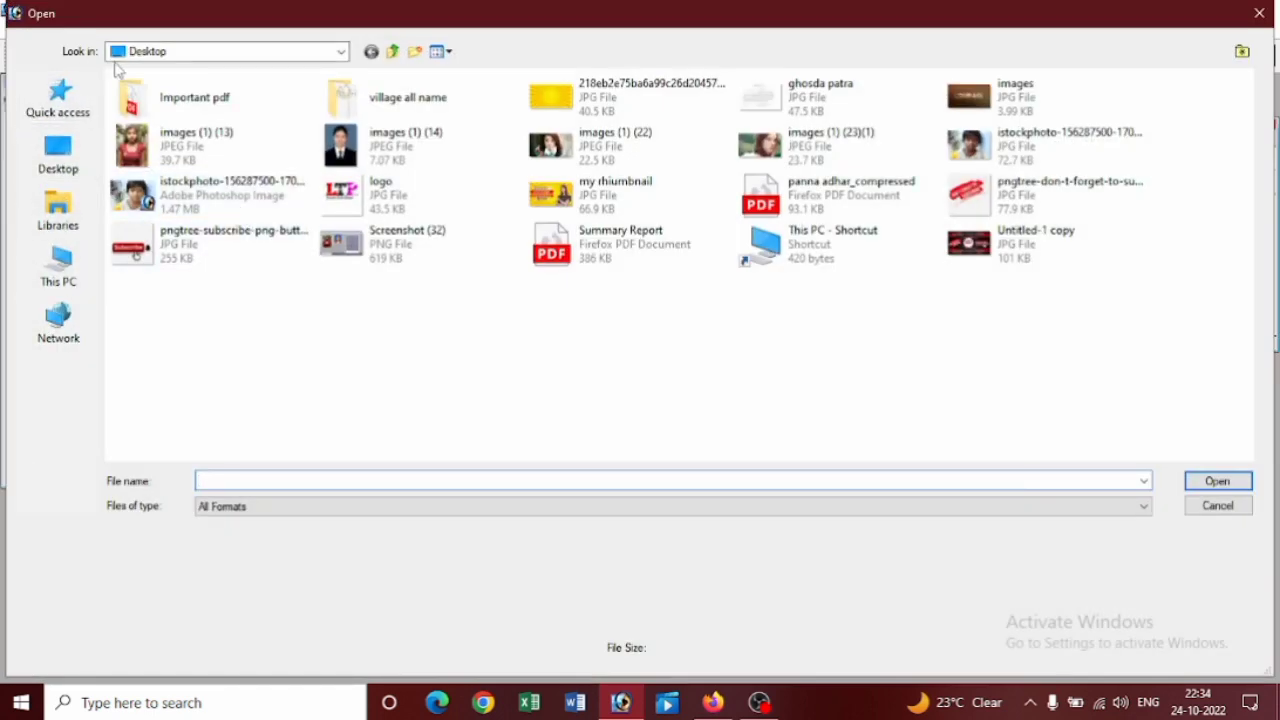
{"action": "left_click", "coordinate": [147, 55]}
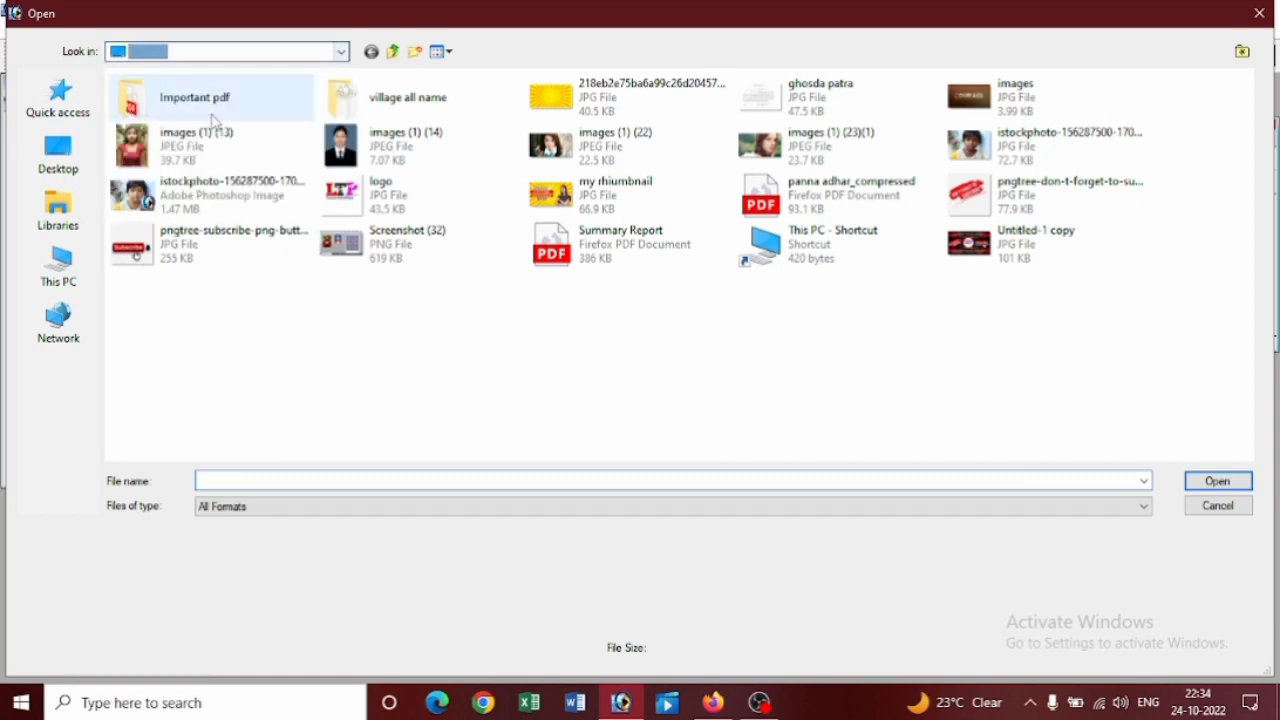
{"action": "left_click", "coordinate": [194, 55]}
{"action": "left_click", "coordinate": [170, 175]}
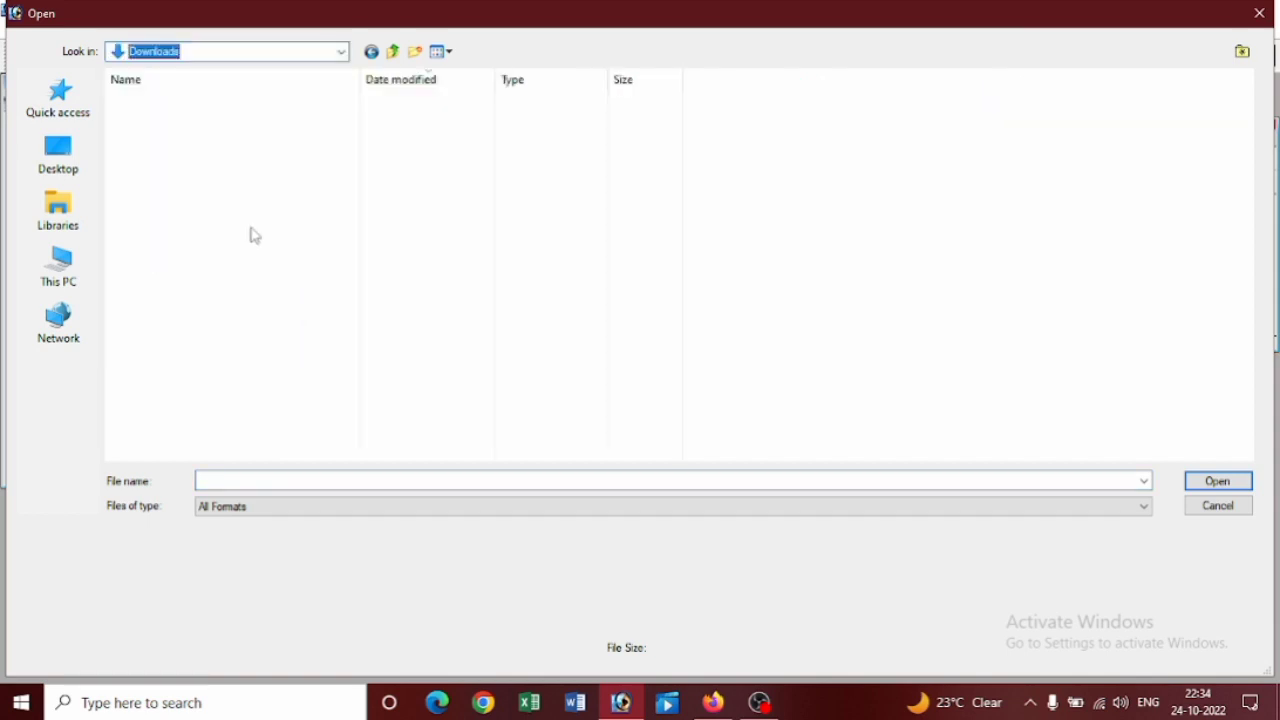
{"action": "left_click", "coordinate": [185, 121]}
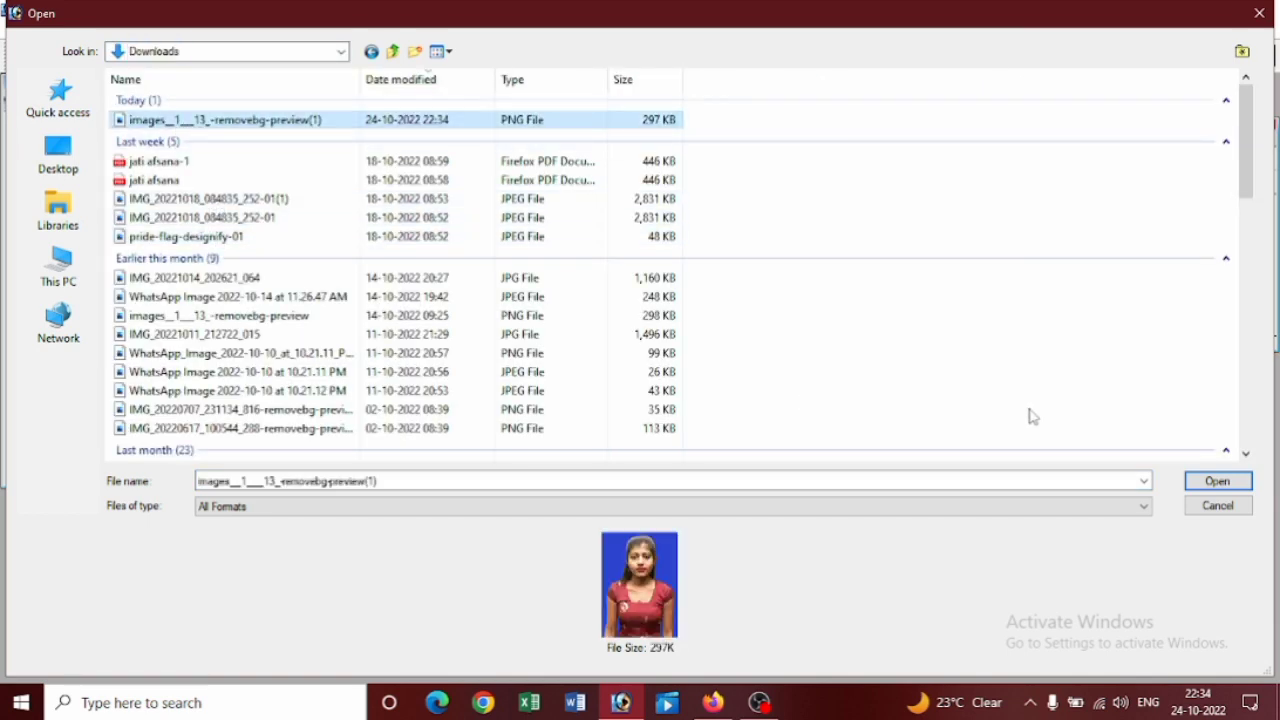
{"action": "left_click", "coordinate": [1200, 481]}
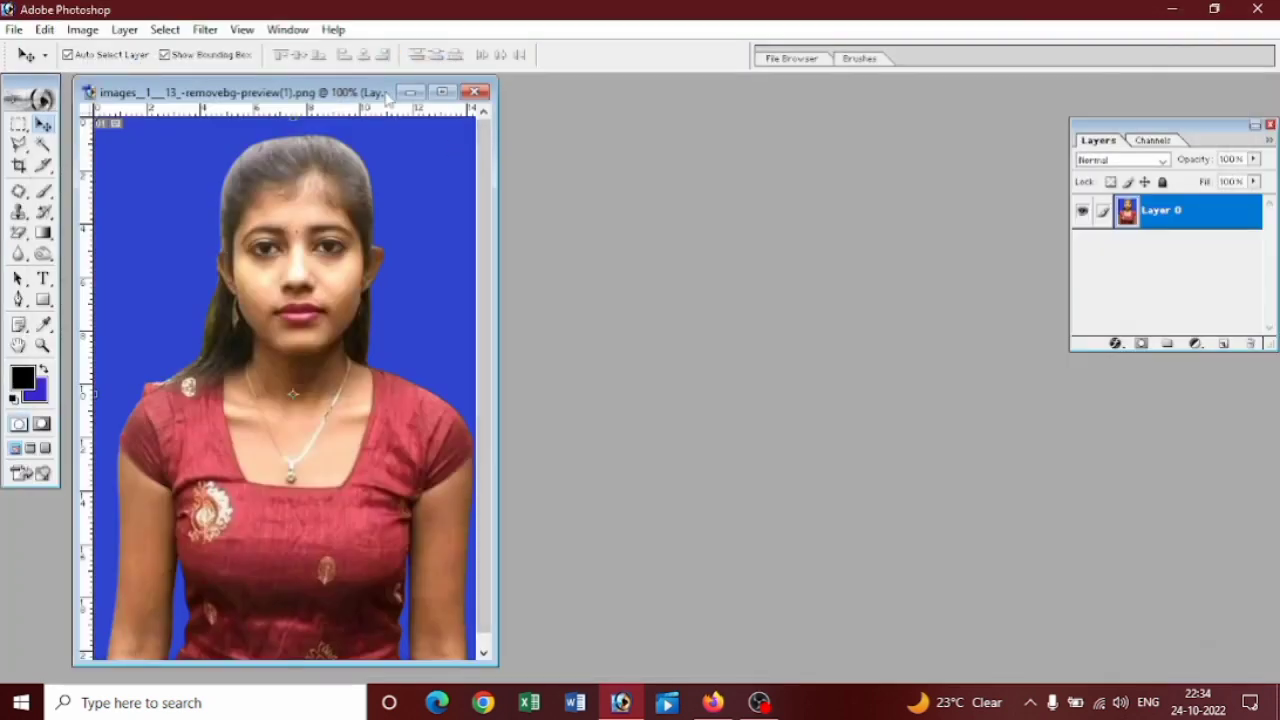
{"action": "left_click_drag", "start_coordinate": [388, 95], "coordinate": [532, 101]}
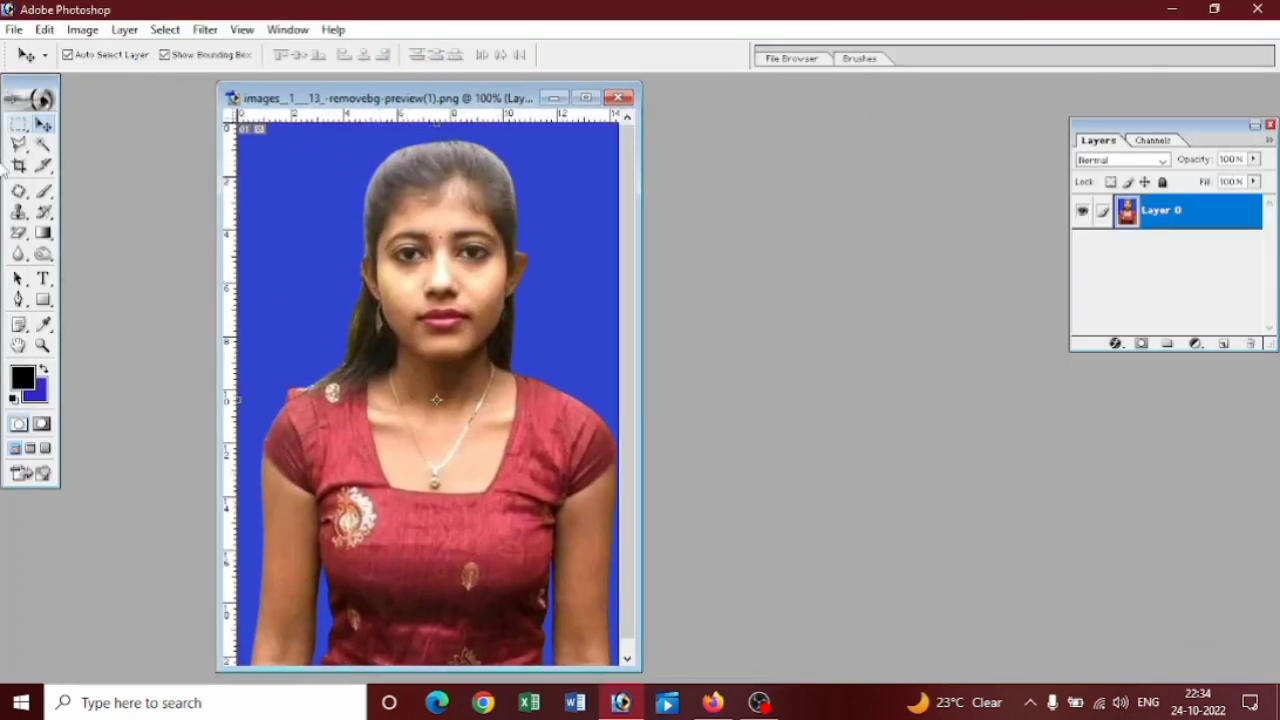
Step: Set the crop size to 1.2 in × 1.5 in at 300 pixels/inch and maximize the document
{"action": "left_click", "coordinate": [18, 167]}
{"action": "double_click", "coordinate": [110, 55]}
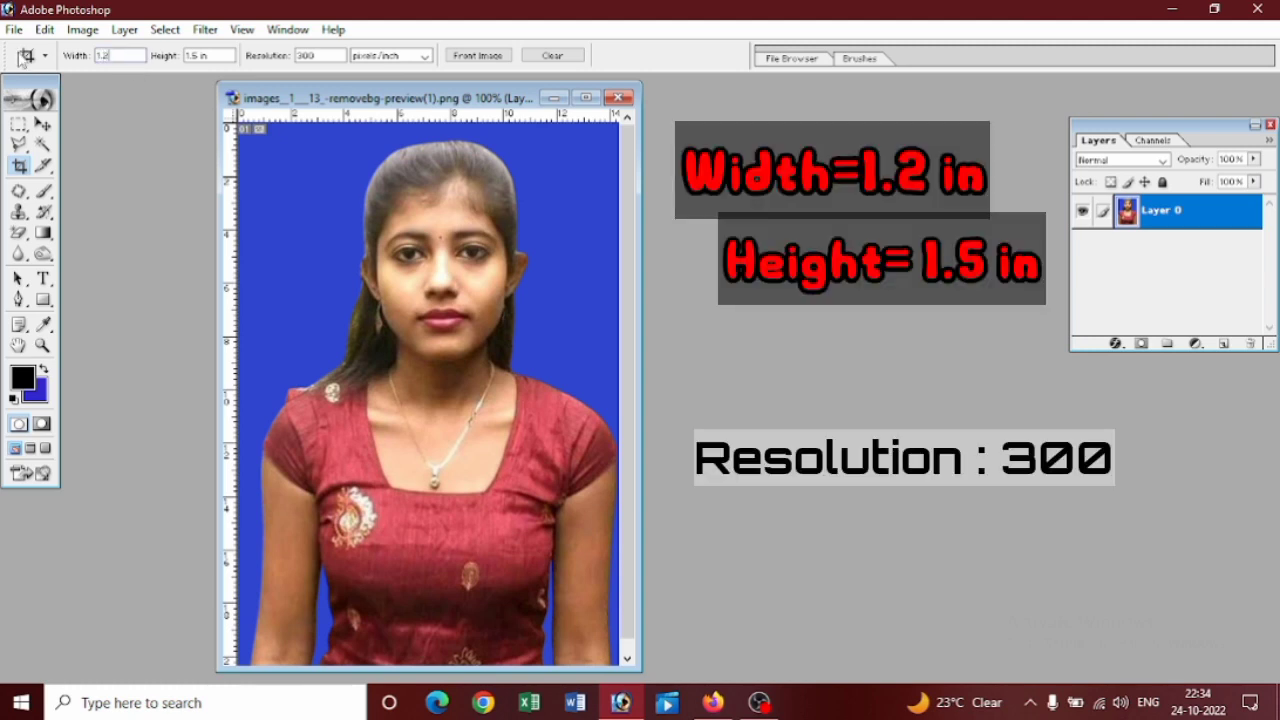
{"action": "key", "text": "Tab"}
{"action": "type", "text": "1."}
{"action": "type", "text": "in"}
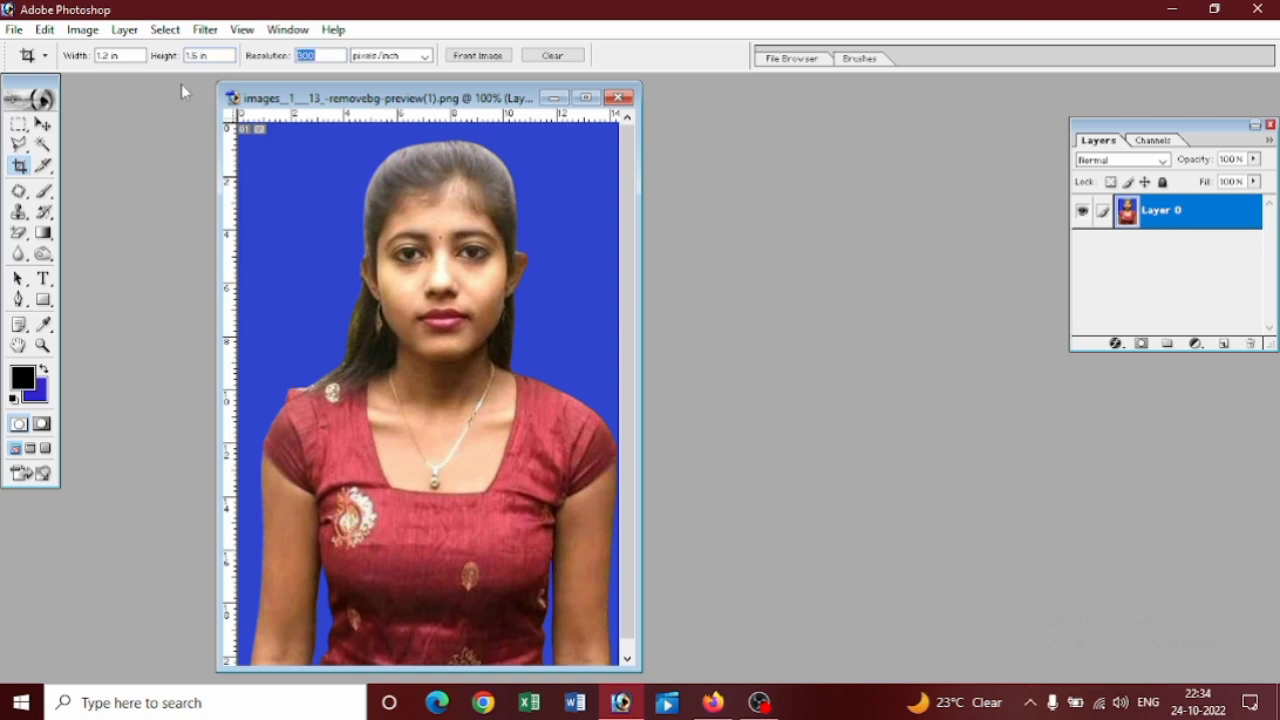
{"action": "type", "text": "300"}
{"action": "left_click", "coordinate": [586, 97]}
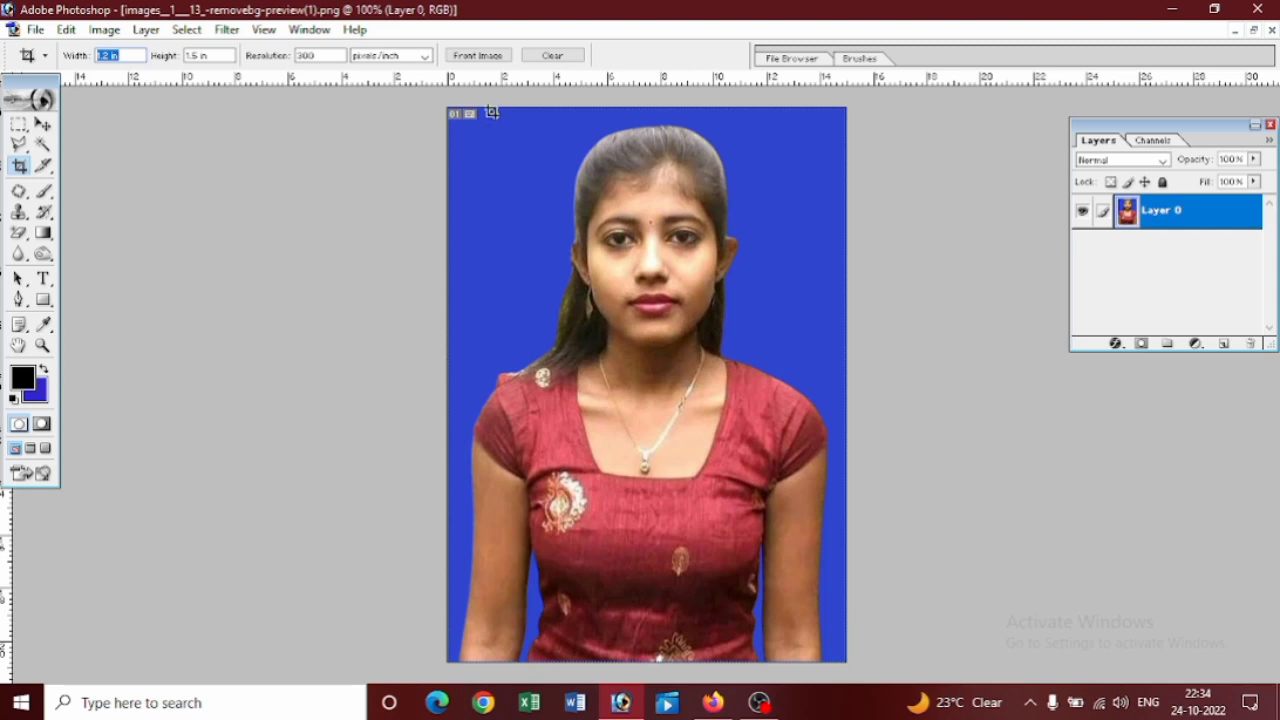
Step: Crop the portrait to a 1.2 × 1.5 in head-and-shoulders passport frame
{"action": "left_click_drag", "start_coordinate": [492, 108], "coordinate": [806, 500]}
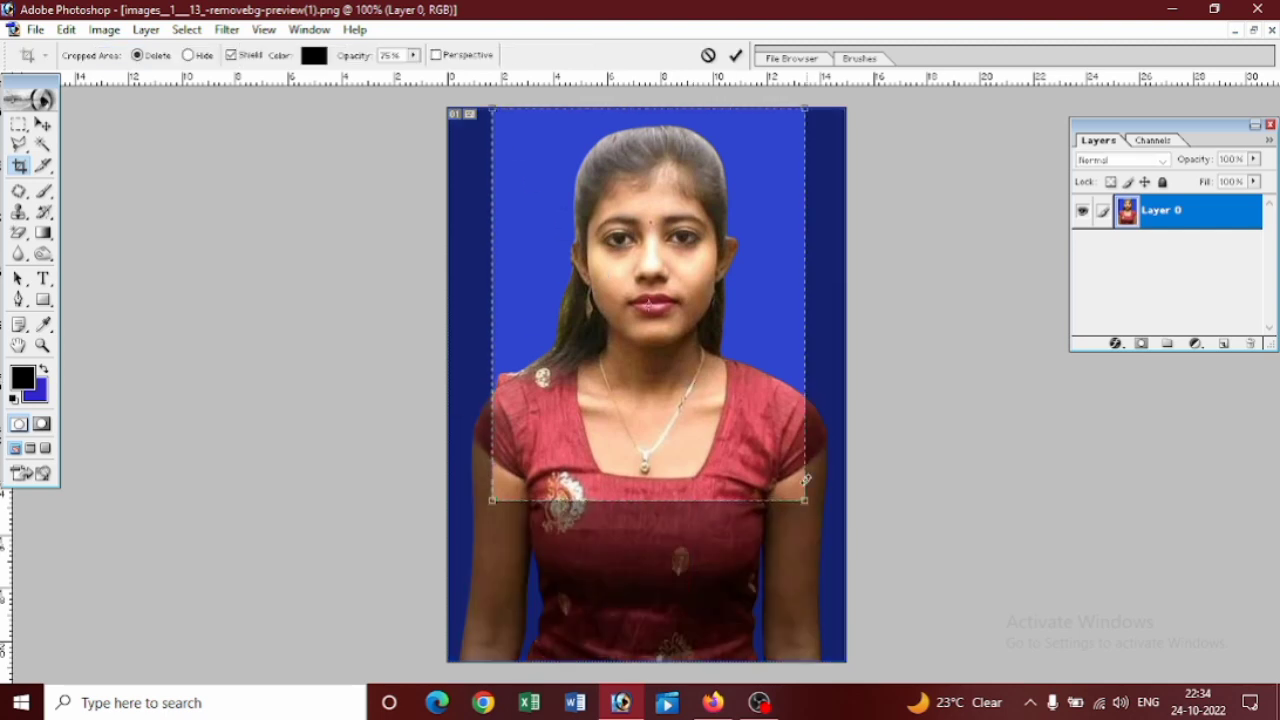
{"action": "left_click_drag", "start_coordinate": [802, 502], "coordinate": [784, 476]}
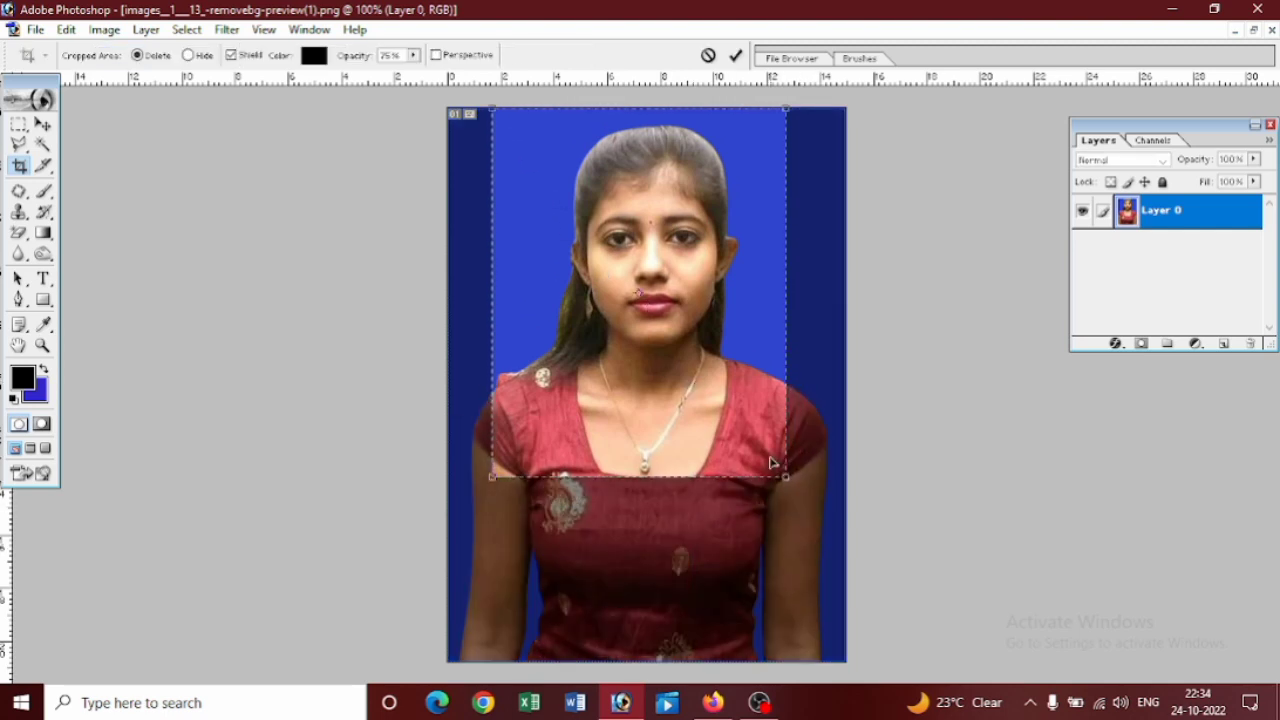
{"action": "key", "text": "Right"}
{"action": "key", "text": "Right"}
{"action": "key", "text": "Right"}
{"action": "key", "text": "Right"}
{"action": "key", "text": "Right"}
{"action": "key", "text": "Right"}
{"action": "key", "text": "Right"}
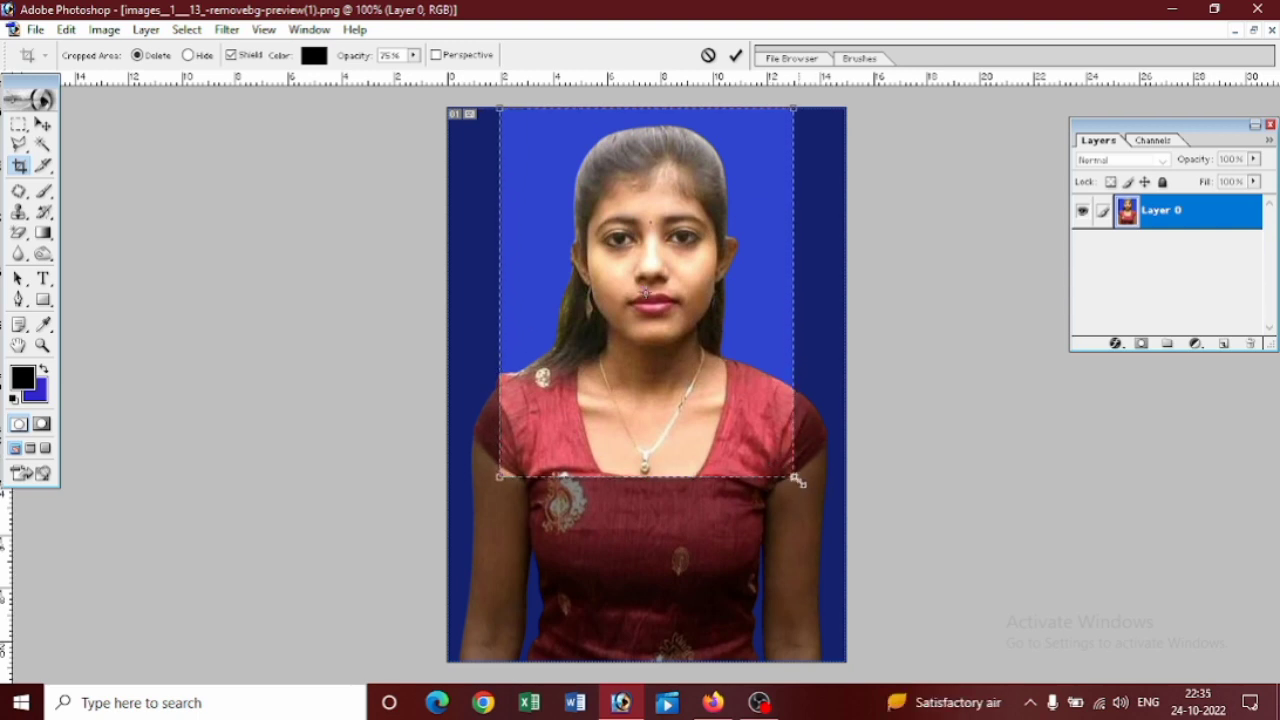
{"action": "left_click_drag", "start_coordinate": [797, 481], "coordinate": [789, 455]}
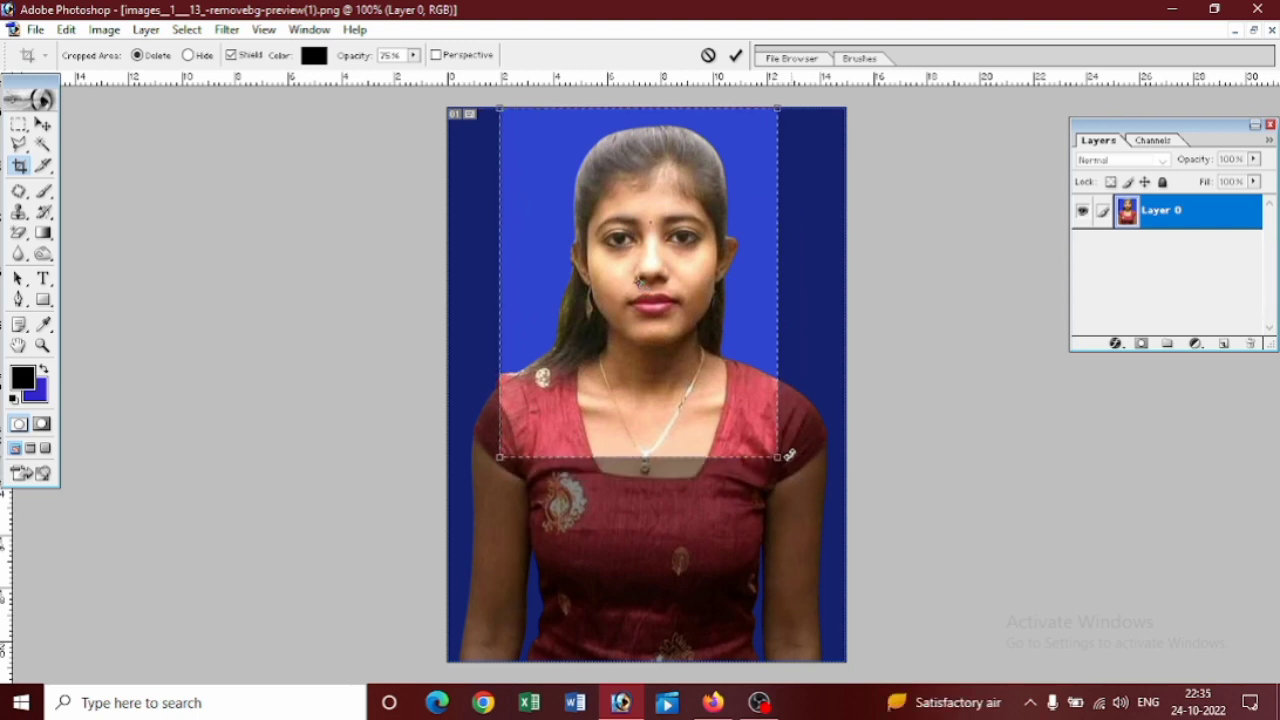
{"action": "key", "text": "Right"}
{"action": "key", "text": "Right"}
{"action": "key", "text": "Up"}
{"action": "key", "text": "Up"}
{"action": "key", "text": "Up"}
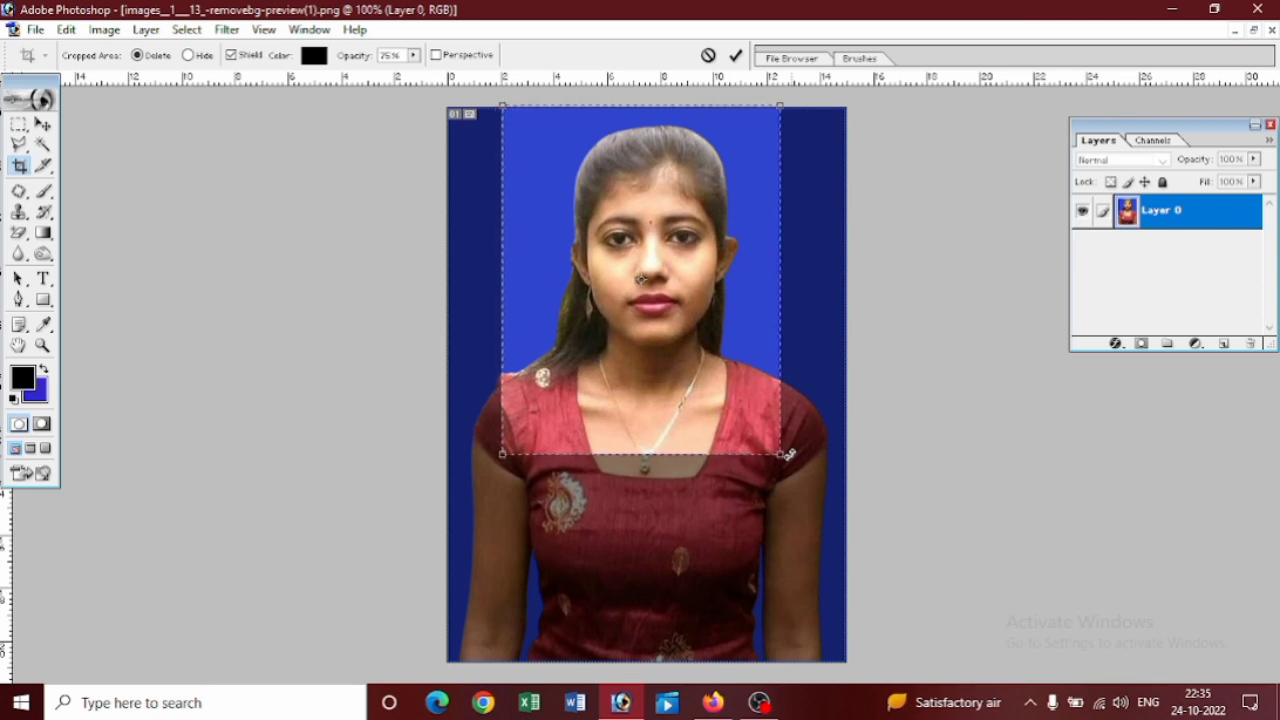
{"action": "left_click", "coordinate": [736, 56]}
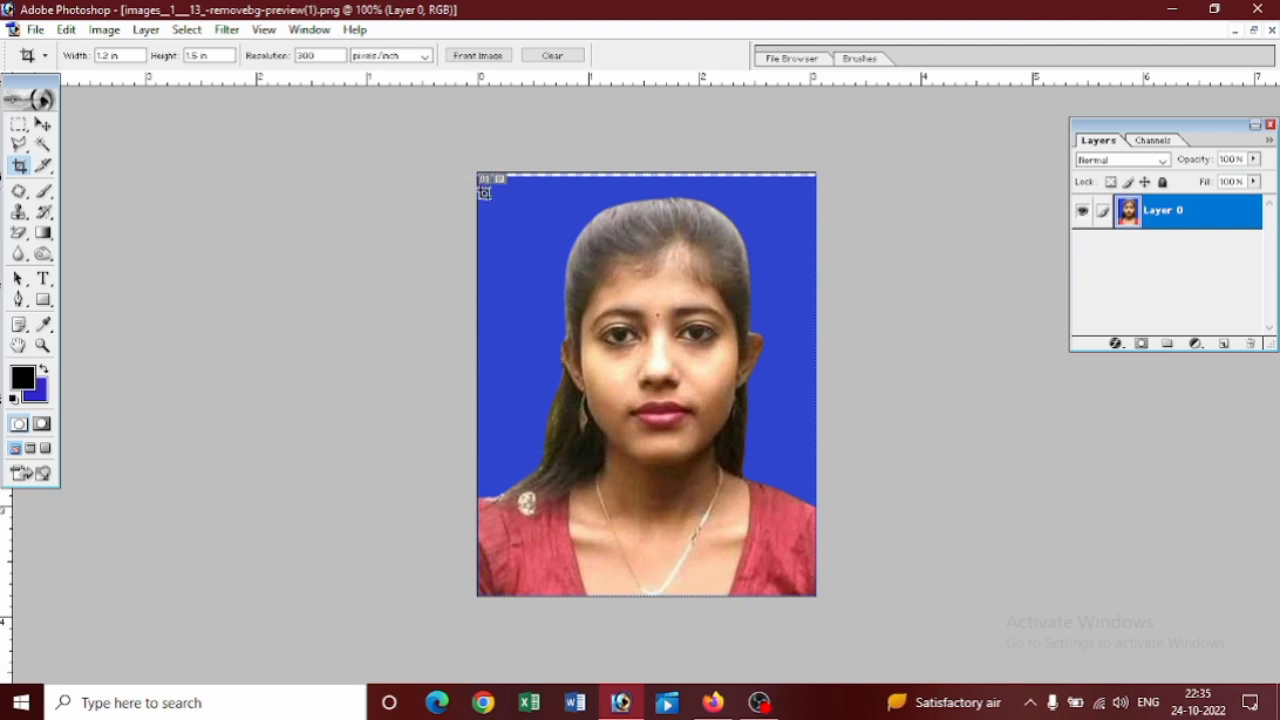
Step: Apply a second crop covering nearly the whole image to trim the edges
{"action": "left_click_drag", "start_coordinate": [484, 193], "coordinate": [950, 585]}
{"action": "left_click", "coordinate": [991, 630]}
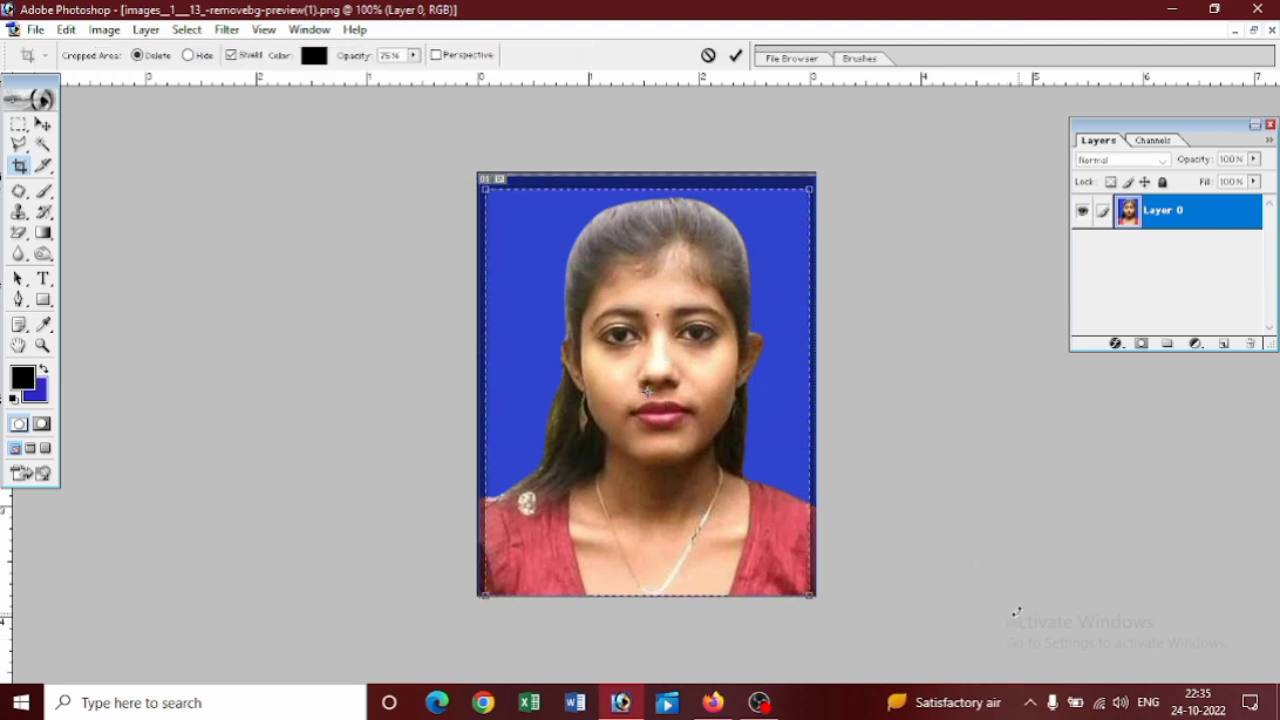
{"action": "key", "text": "Return"}
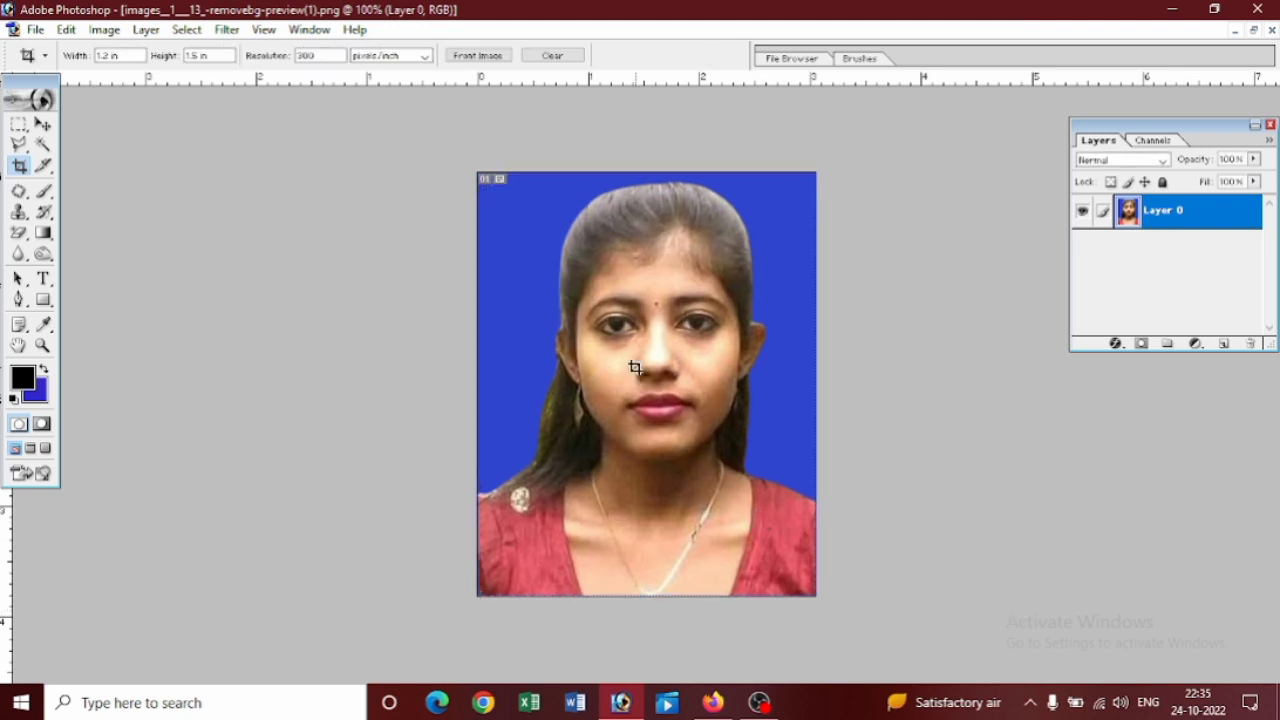
Step: Apply a Curves adjustment raising the midtones from input 113 to output 134
{"action": "key", "text": "ctrl+m"}
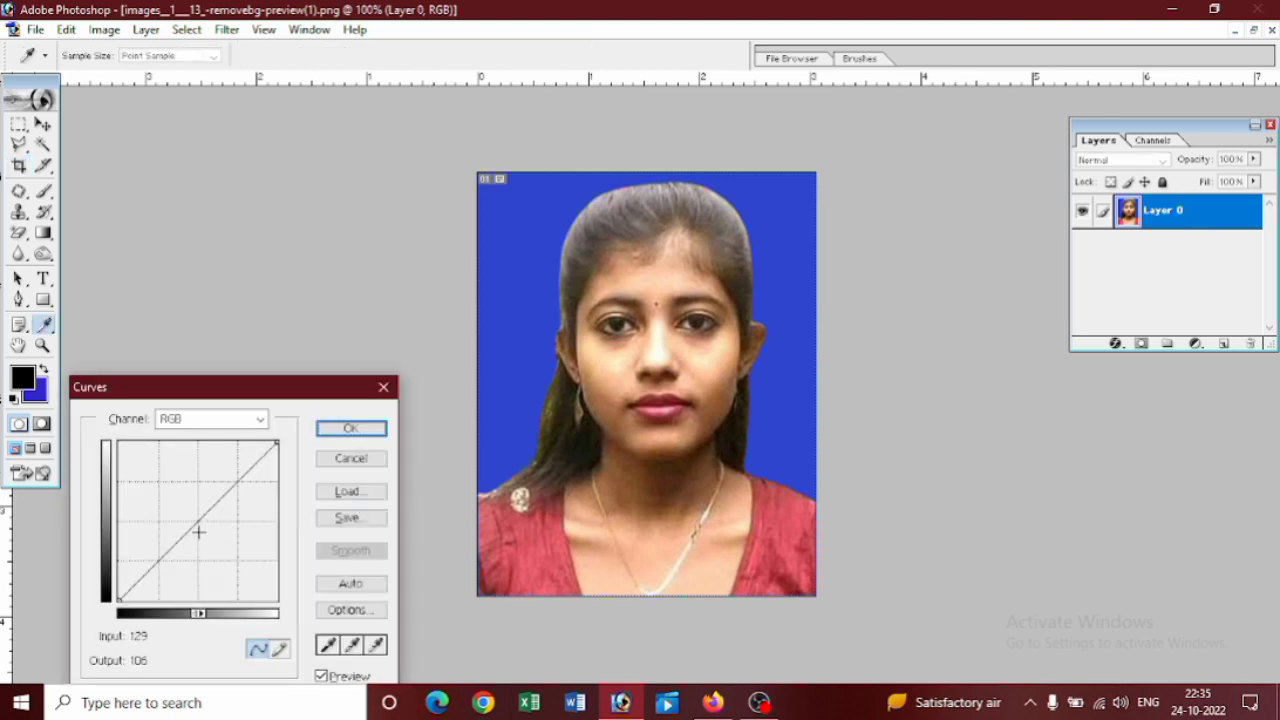
{"action": "left_click_drag", "start_coordinate": [193, 524], "coordinate": [189, 517]}
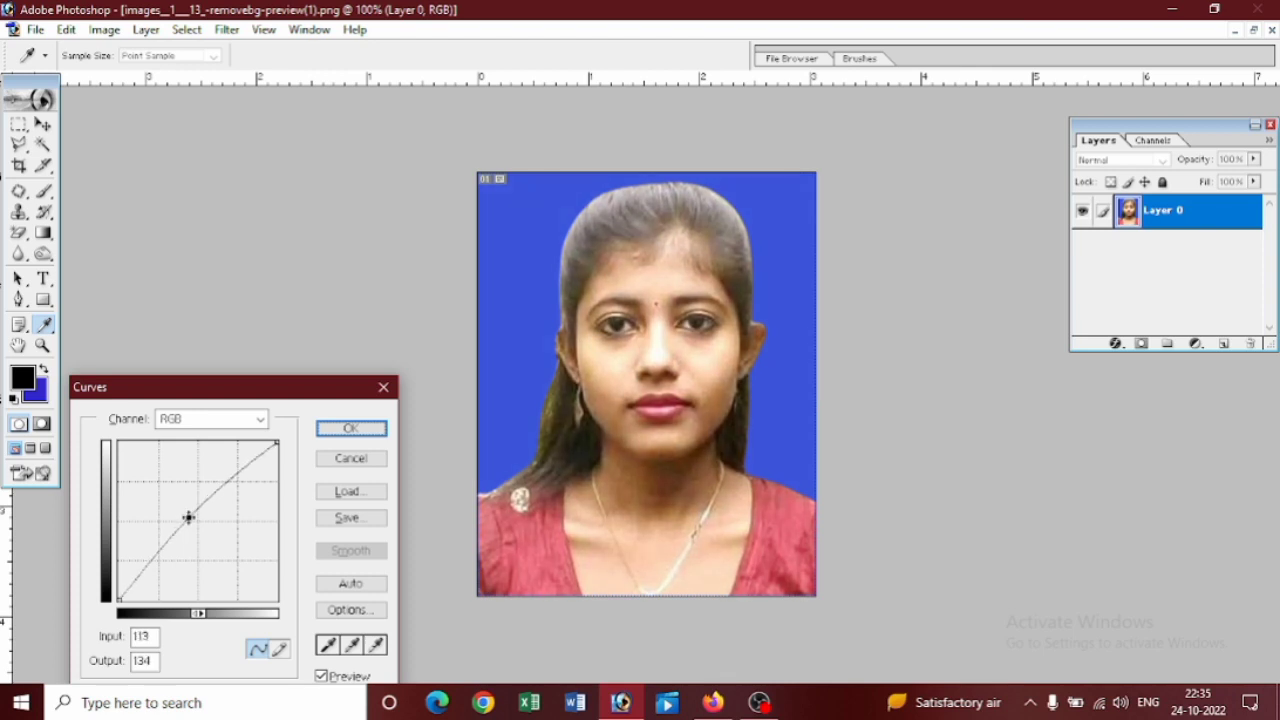
{"action": "left_click", "coordinate": [357, 428]}
{"action": "key", "text": "c"}
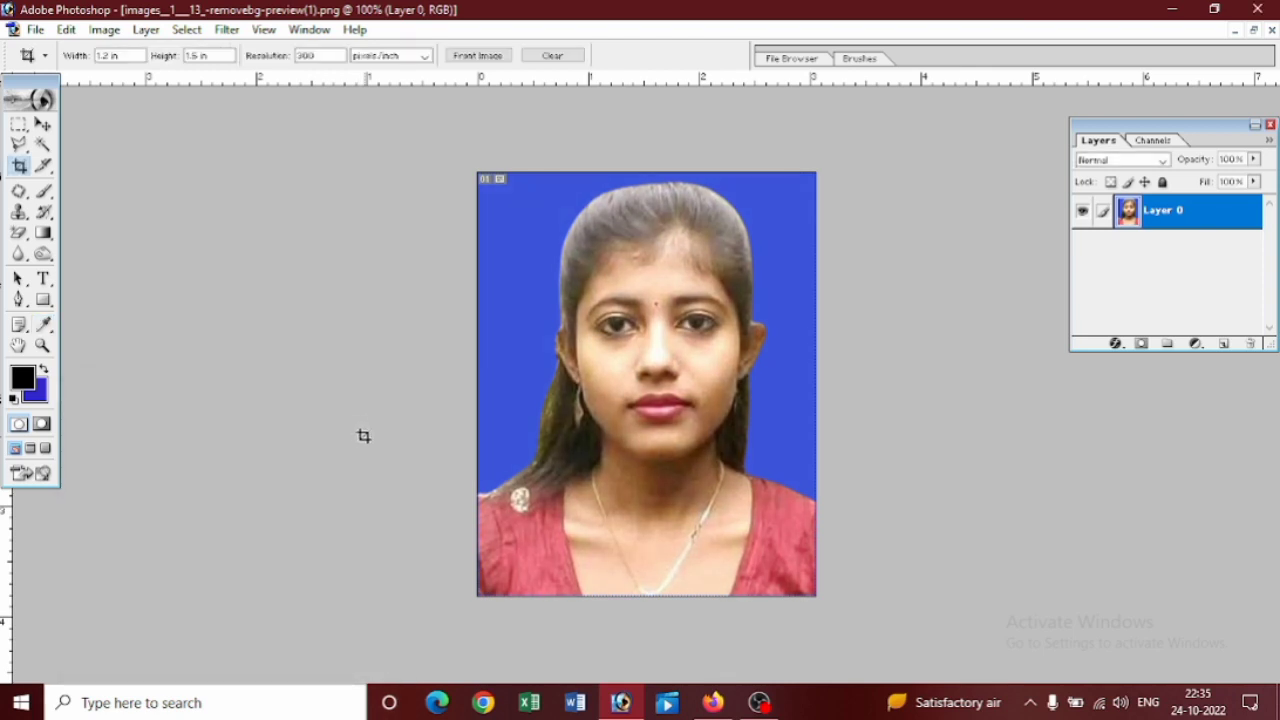
Step: Zoom in and outline the lips with the Polygonal Lasso
{"action": "left_click", "coordinate": [20, 144]}
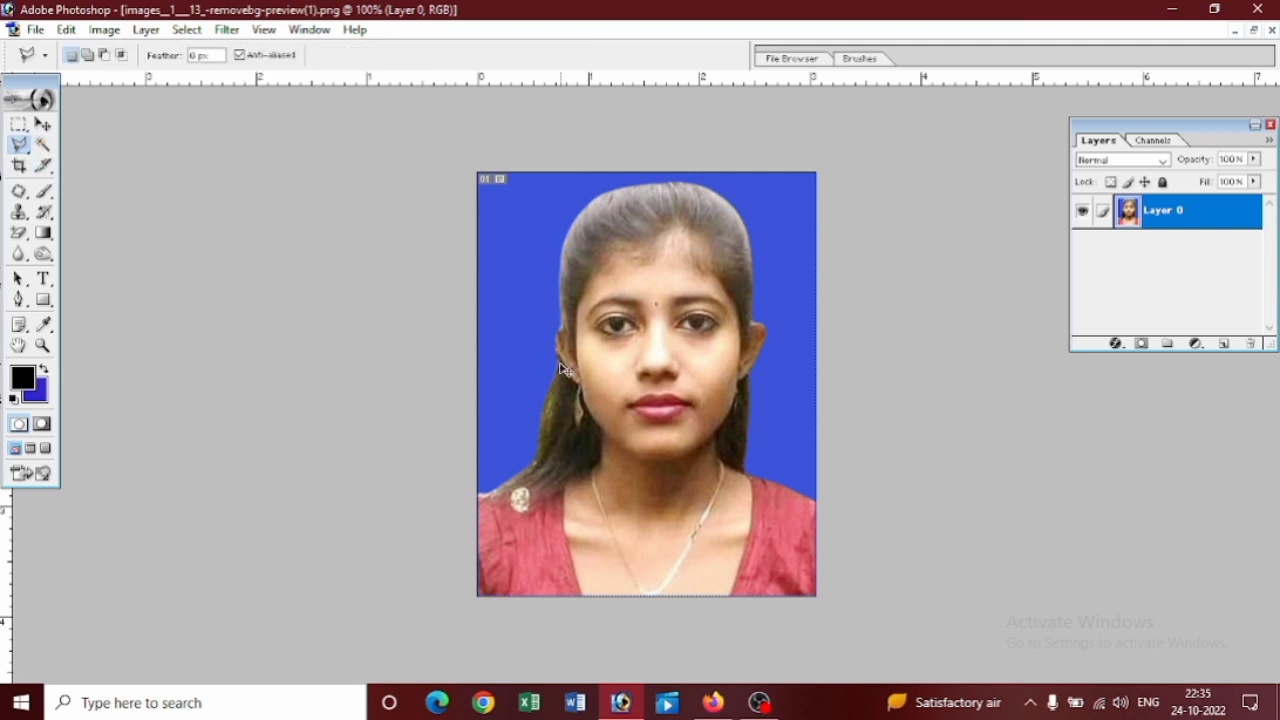
{"action": "key", "text": "ctrl+plus"}
{"action": "key", "text": "ctrl+plus"}
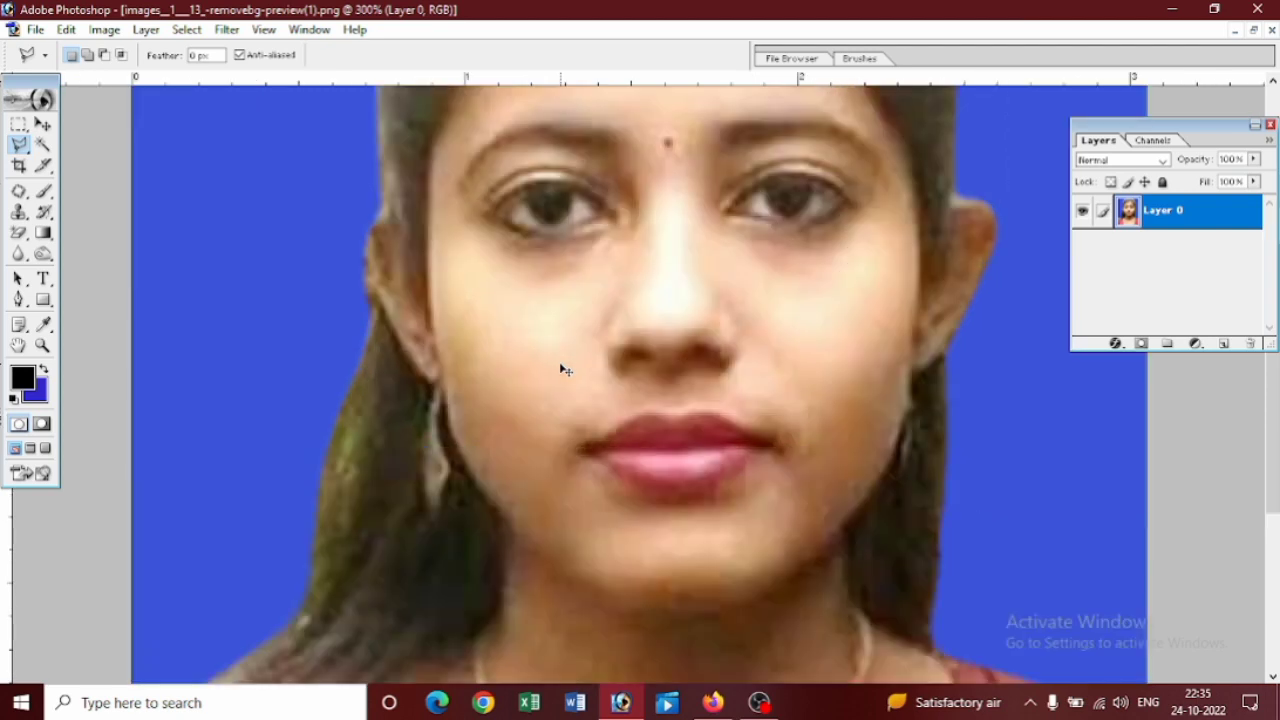
{"action": "left_click", "coordinate": [590, 444]}
{"action": "left_click", "coordinate": [643, 413]}
{"action": "left_click", "coordinate": [678, 415]}
{"action": "left_click", "coordinate": [703, 408]}
{"action": "left_click", "coordinate": [760, 447]}
{"action": "left_click", "coordinate": [723, 483]}
{"action": "left_click", "coordinate": [650, 490]}
{"action": "left_click", "coordinate": [592, 447]}
{"action": "left_click", "coordinate": [590, 444]}
Step: Feather the lip selection by 3 pixels
{"action": "right_click", "coordinate": [651, 446]}
{"action": "left_click", "coordinate": [678, 164]}
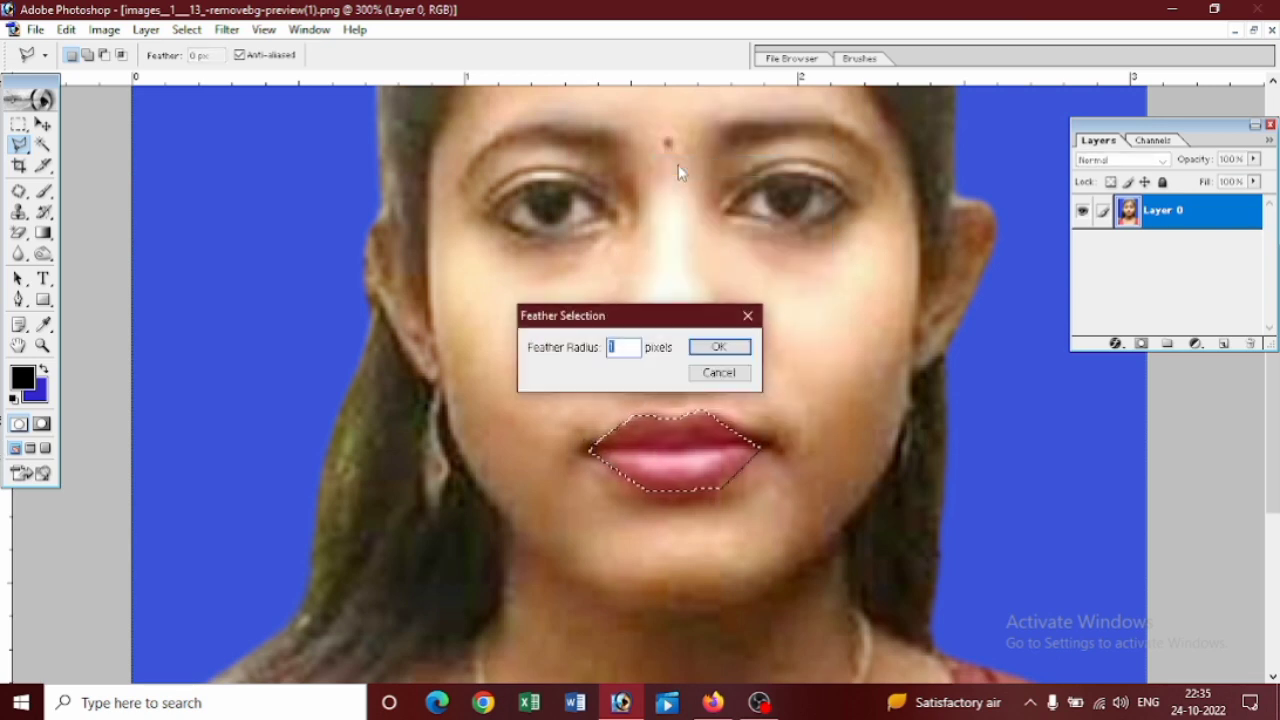
{"action": "type", "text": "3"}
{"action": "key", "text": "Return"}
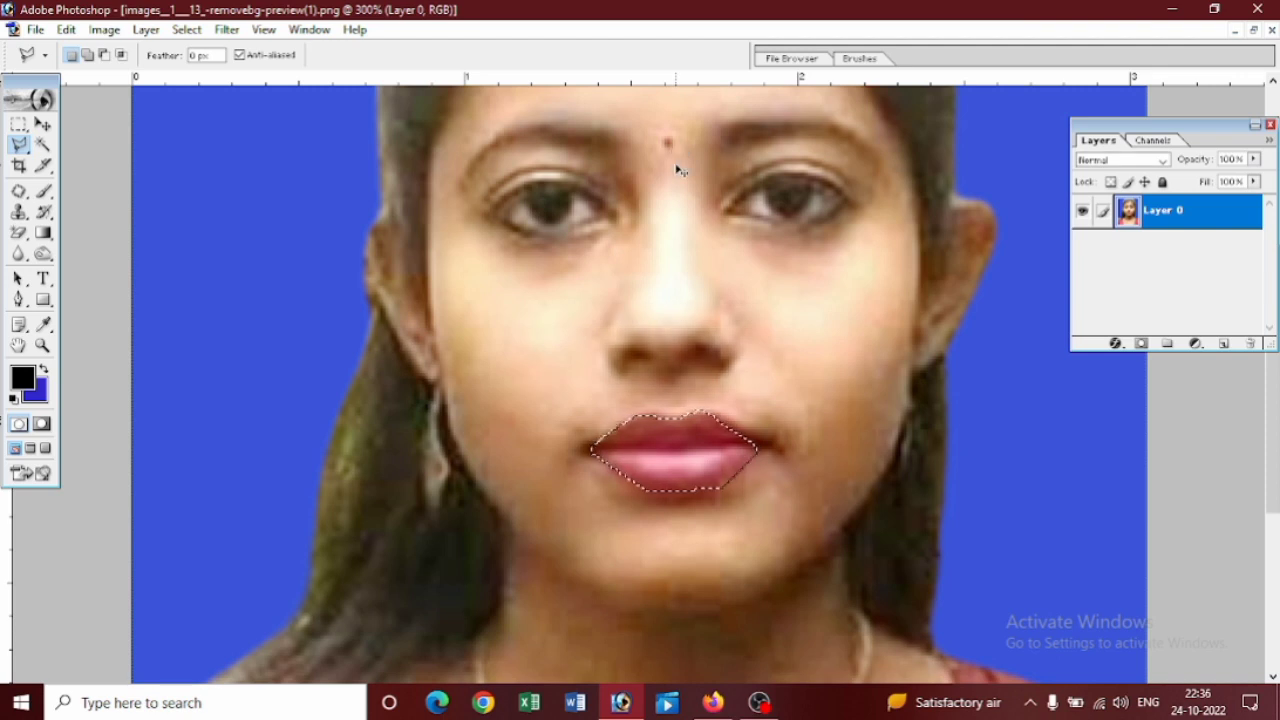
{"action": "key", "text": "ctrl+b"}
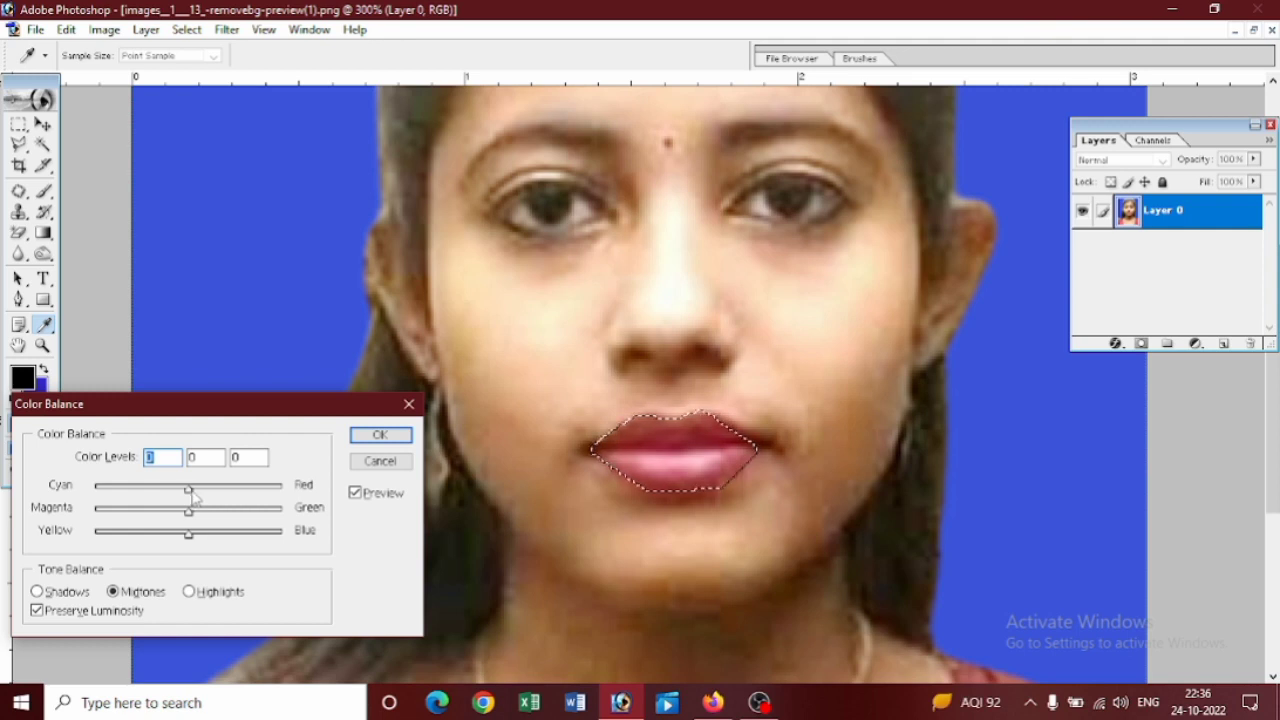
Step: Push the lips' Cyan/Red Color Balance slider to +81 and apply it
{"action": "left_click_drag", "start_coordinate": [189, 488], "coordinate": [265, 488]}
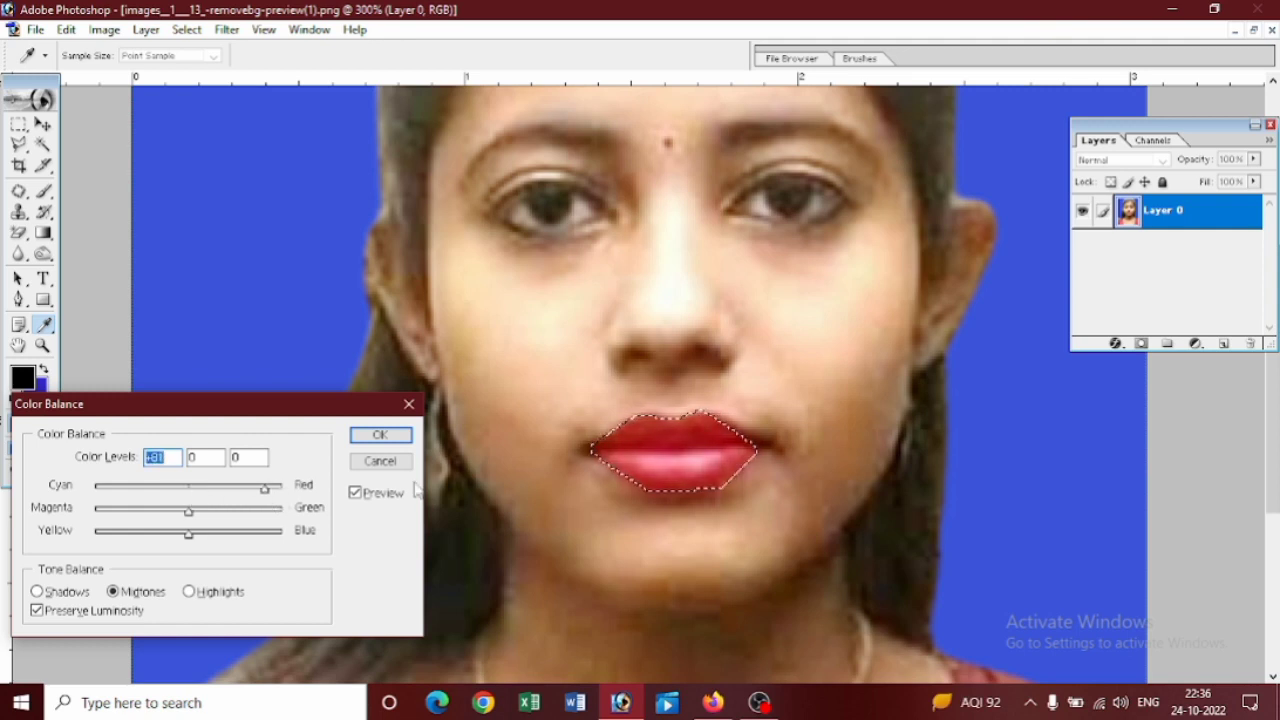
{"action": "left_click", "coordinate": [381, 435]}
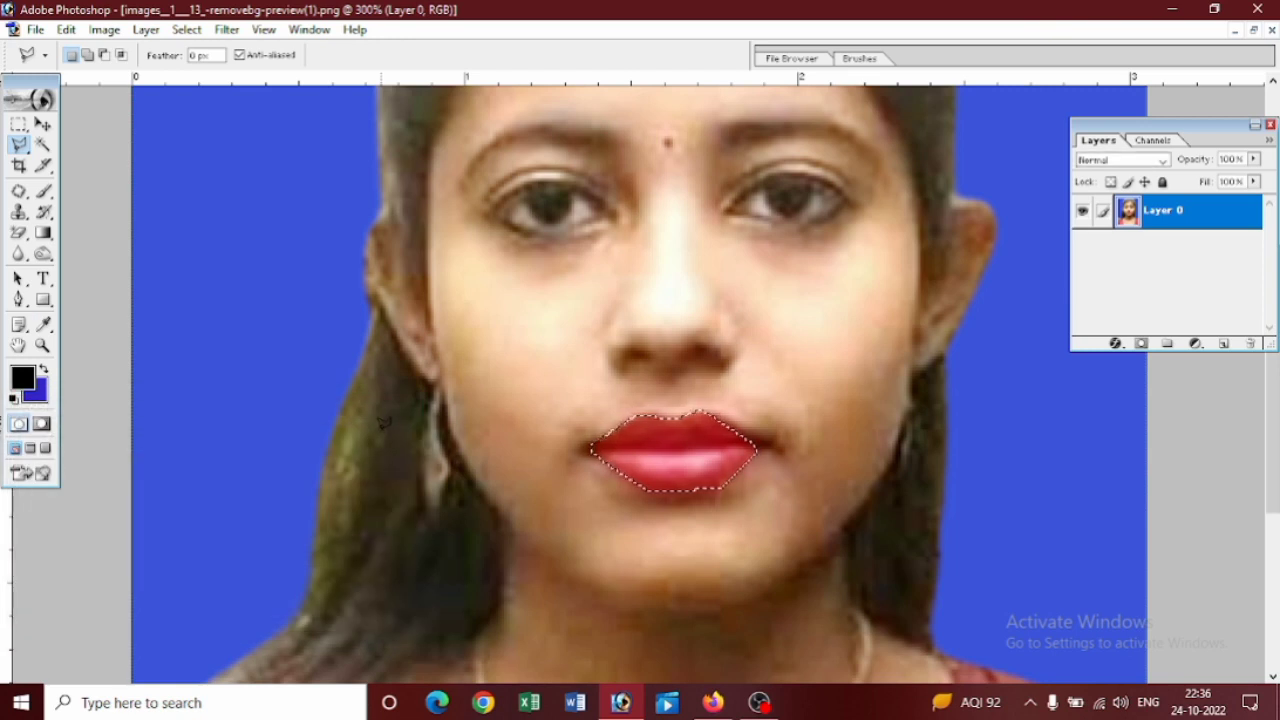
Step: Deselect the lips, fit the whole photo on screen and pick the Burn Tool
{"action": "key", "text": "ctrl+d"}
{"action": "key", "text": "ctrl+0"}
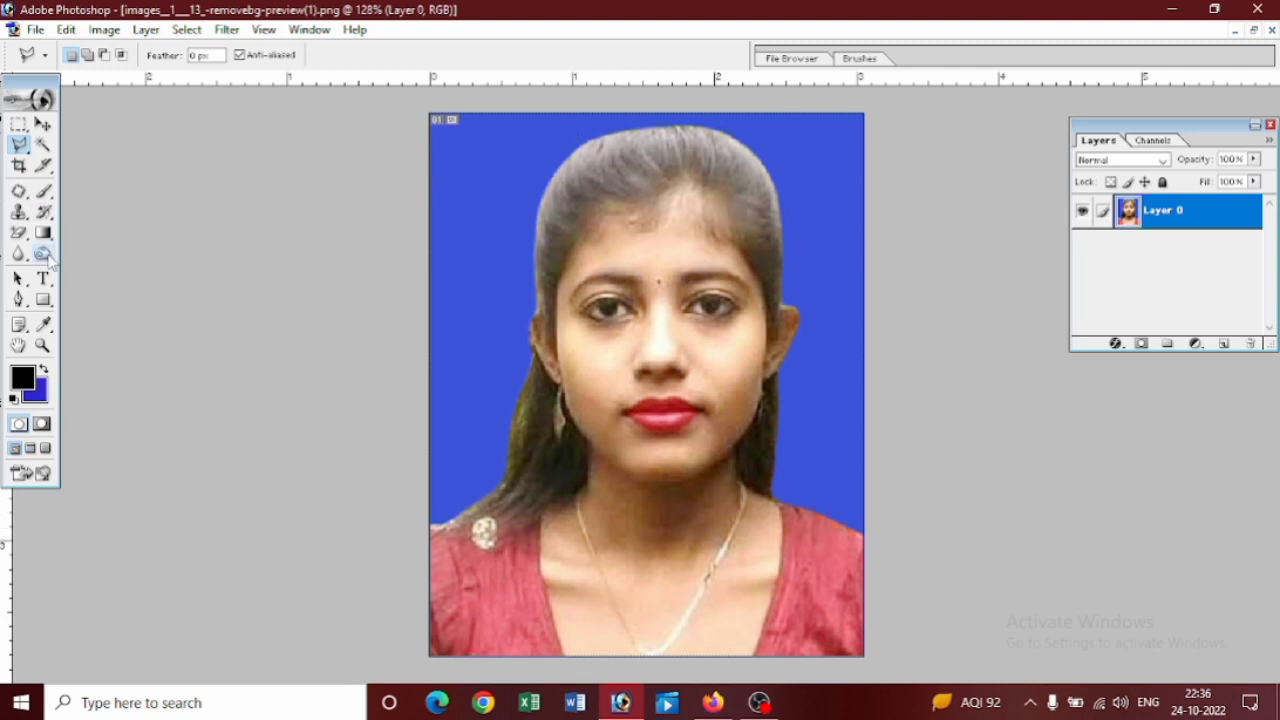
{"action": "mouse_move", "coordinate": [43, 253]}
{"action": "left_mouse_down"}
{"action": "mouse_move", "coordinate": [130, 283]}
{"action": "mouse_move", "coordinate": [100, 271]}
{"action": "left_mouse_up"}
Step: Burn the hair along the hairline, the top of the head and the upper-left edge
{"action": "mouse_move", "coordinate": [589, 187]}
{"action": "left_mouse_down"}
{"action": "mouse_move", "coordinate": [601, 147]}
{"action": "mouse_move", "coordinate": [698, 138]}
{"action": "mouse_move", "coordinate": [740, 156]}
{"action": "mouse_move", "coordinate": [762, 205]}
{"action": "mouse_move", "coordinate": [780, 212]}
{"action": "left_mouse_up"}
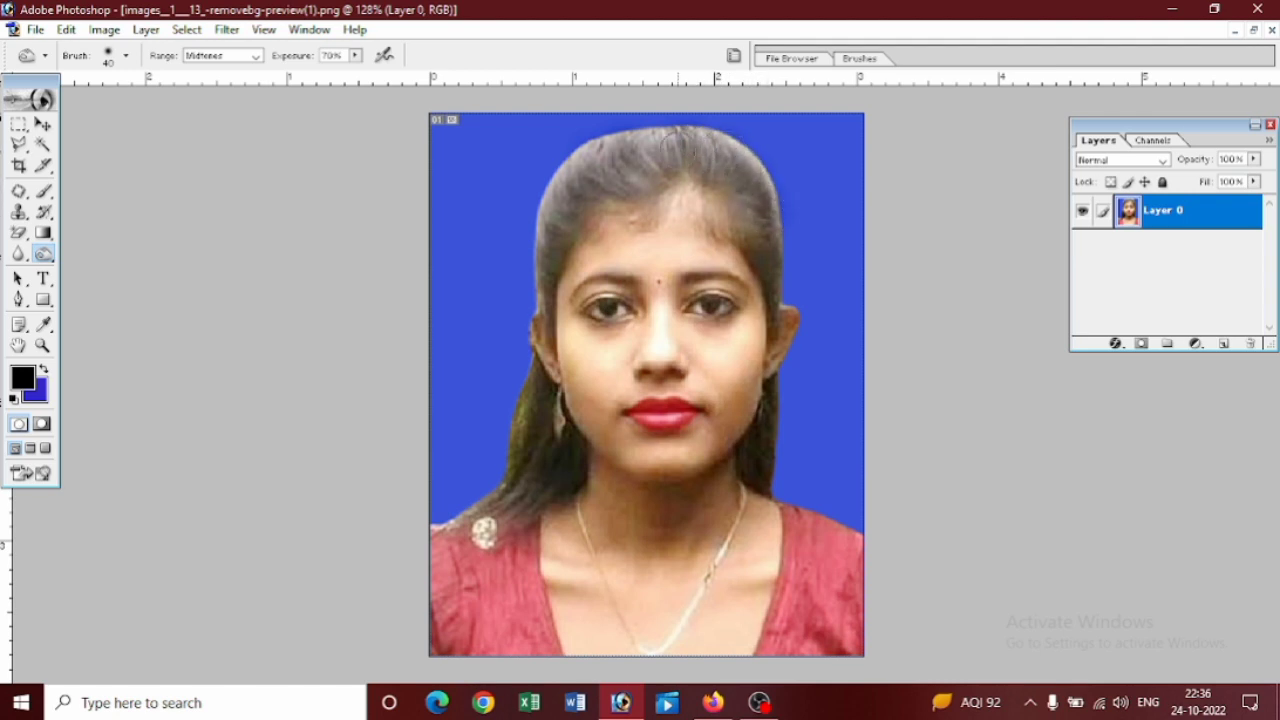
{"action": "mouse_move", "coordinate": [668, 142]}
{"action": "left_mouse_down"}
{"action": "mouse_move", "coordinate": [628, 136]}
{"action": "mouse_move", "coordinate": [545, 192]}
{"action": "mouse_move", "coordinate": [542, 247]}
{"action": "mouse_move", "coordinate": [608, 150]}
{"action": "mouse_move", "coordinate": [726, 140]}
{"action": "mouse_move", "coordinate": [762, 185]}
{"action": "left_mouse_up"}
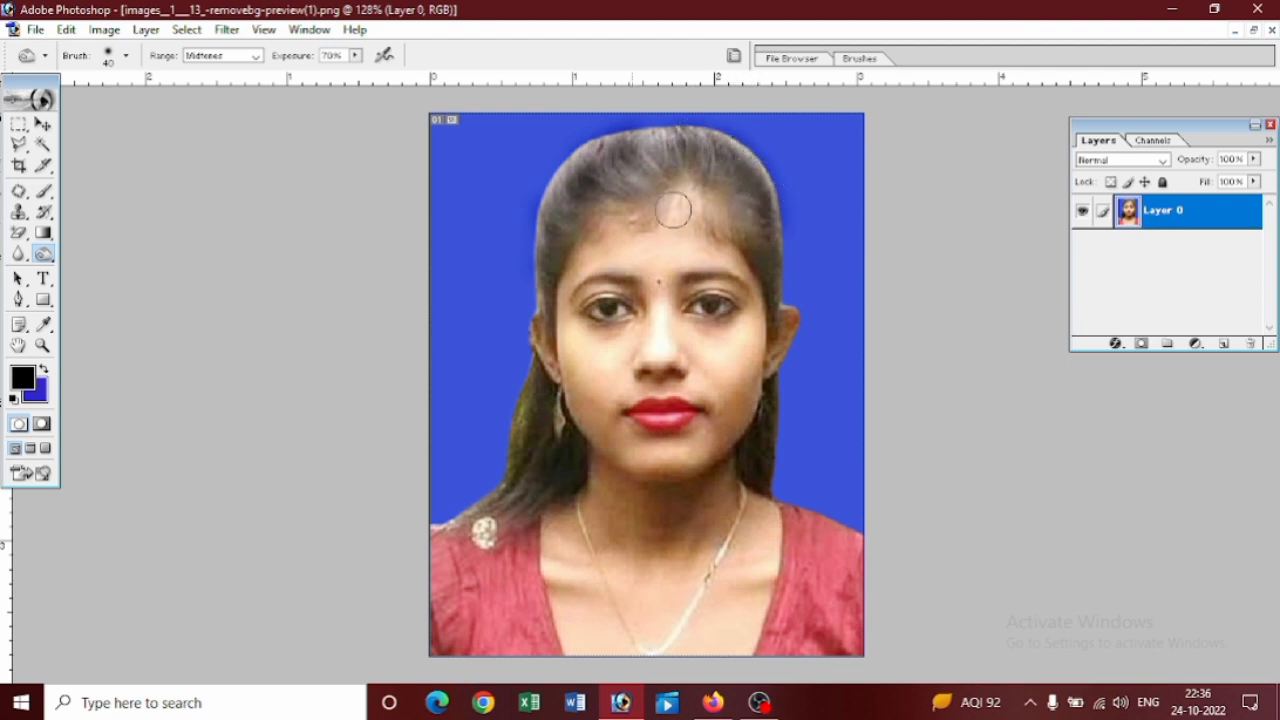
{"action": "mouse_move", "coordinate": [612, 172]}
{"action": "left_mouse_down"}
{"action": "mouse_move", "coordinate": [598, 152]}
{"action": "mouse_move", "coordinate": [535, 215]}
{"action": "left_mouse_up"}
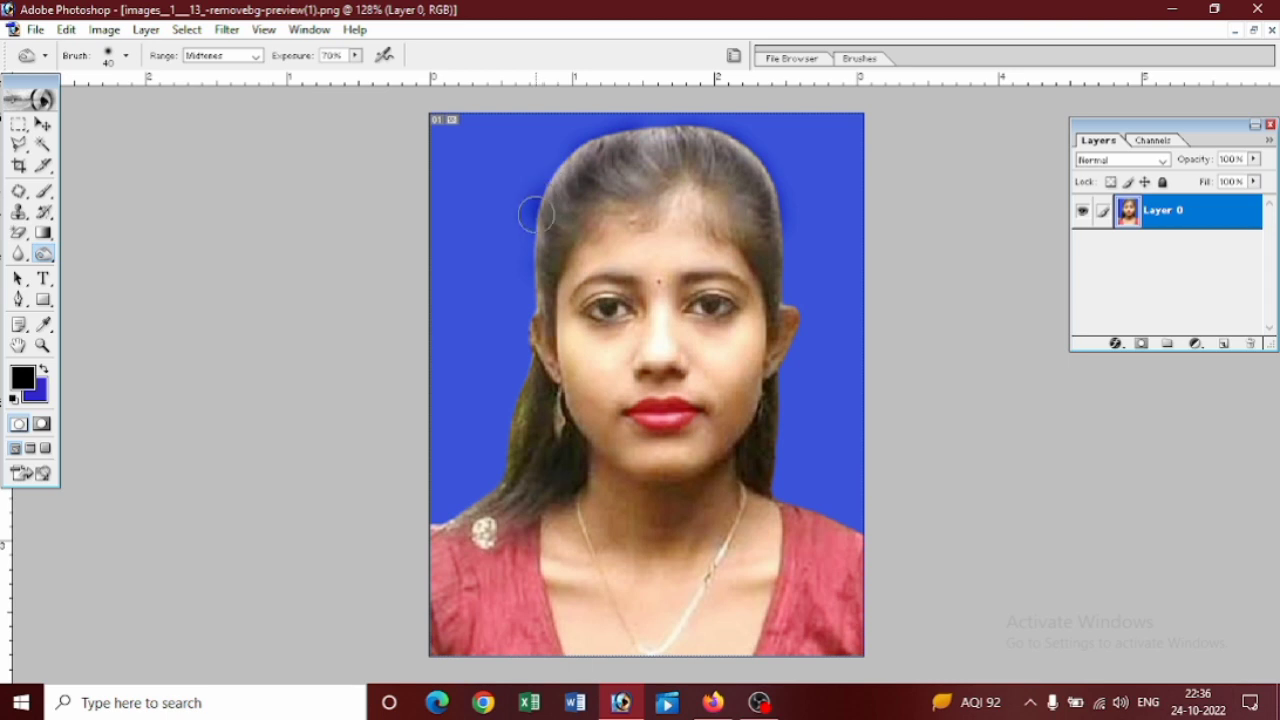
{"action": "scroll", "coordinate": [674, 600], "scroll_direction": "down", "scroll_amount": 1}
{"action": "scroll", "coordinate": [623, 586], "scroll_direction": "down", "scroll_amount": 1}
{"action": "scroll", "coordinate": [623, 586], "scroll_direction": "up", "scroll_amount": 1}
{"action": "scroll", "coordinate": [625, 588], "scroll_direction": "down", "scroll_amount": 1}
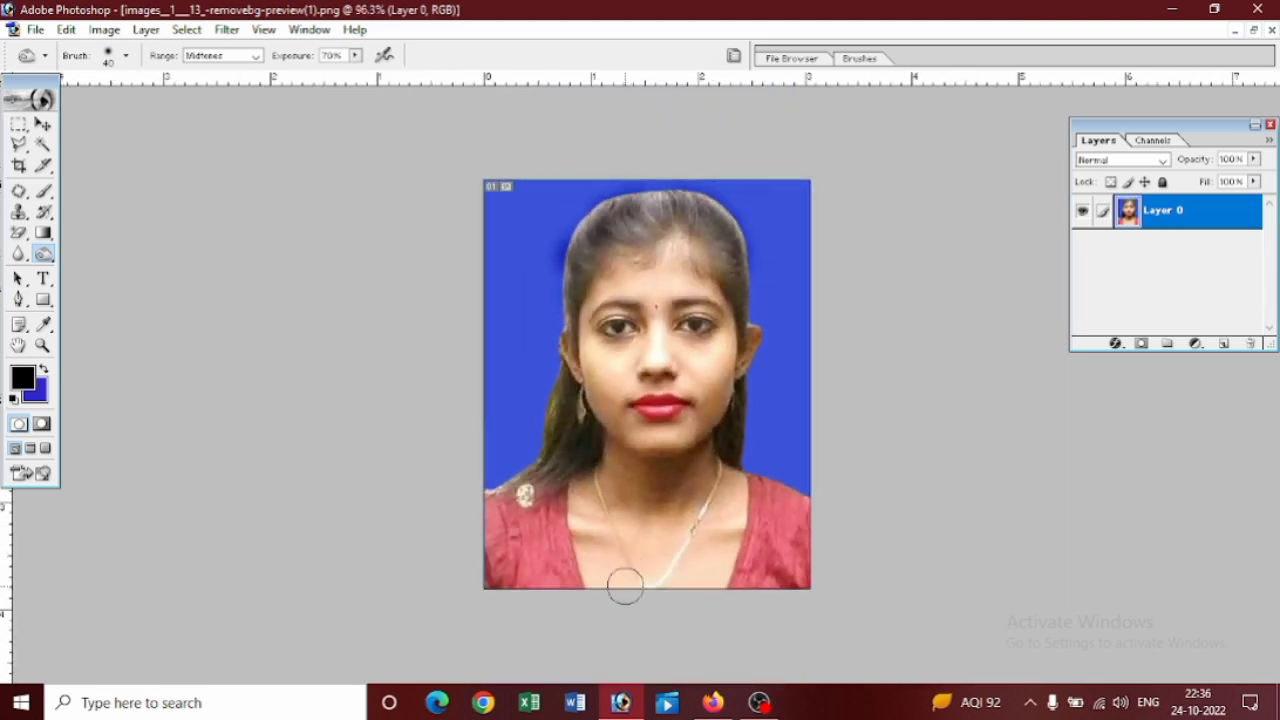
{"action": "scroll", "coordinate": [625, 588], "scroll_direction": "up", "scroll_amount": 1}
{"action": "scroll", "coordinate": [625, 588], "scroll_direction": "down", "scroll_amount": 1}
{"action": "scroll", "coordinate": [624, 587], "scroll_direction": "up", "scroll_amount": 1}
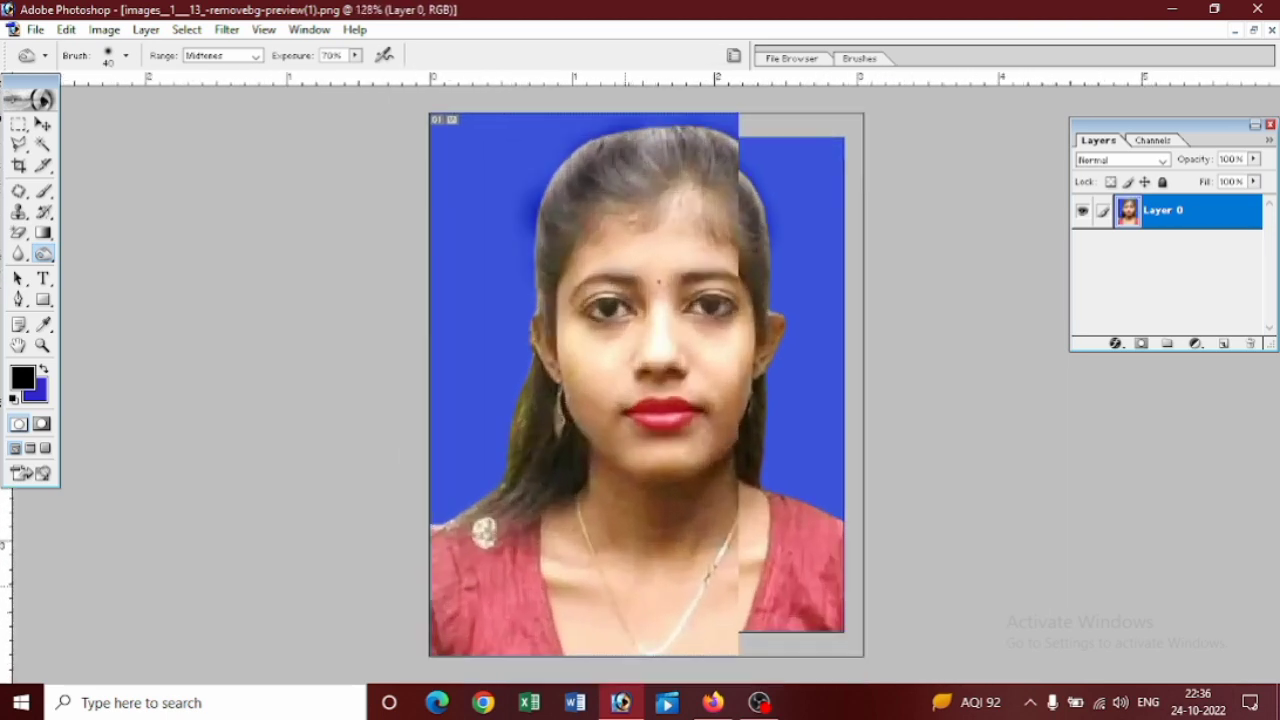
{"action": "scroll", "coordinate": [625, 587], "scroll_direction": "up", "scroll_amount": 1}
Step: Create a new white A4 document at 300 pixels/inch beside the photo
{"action": "key", "text": "ctrl+n"}
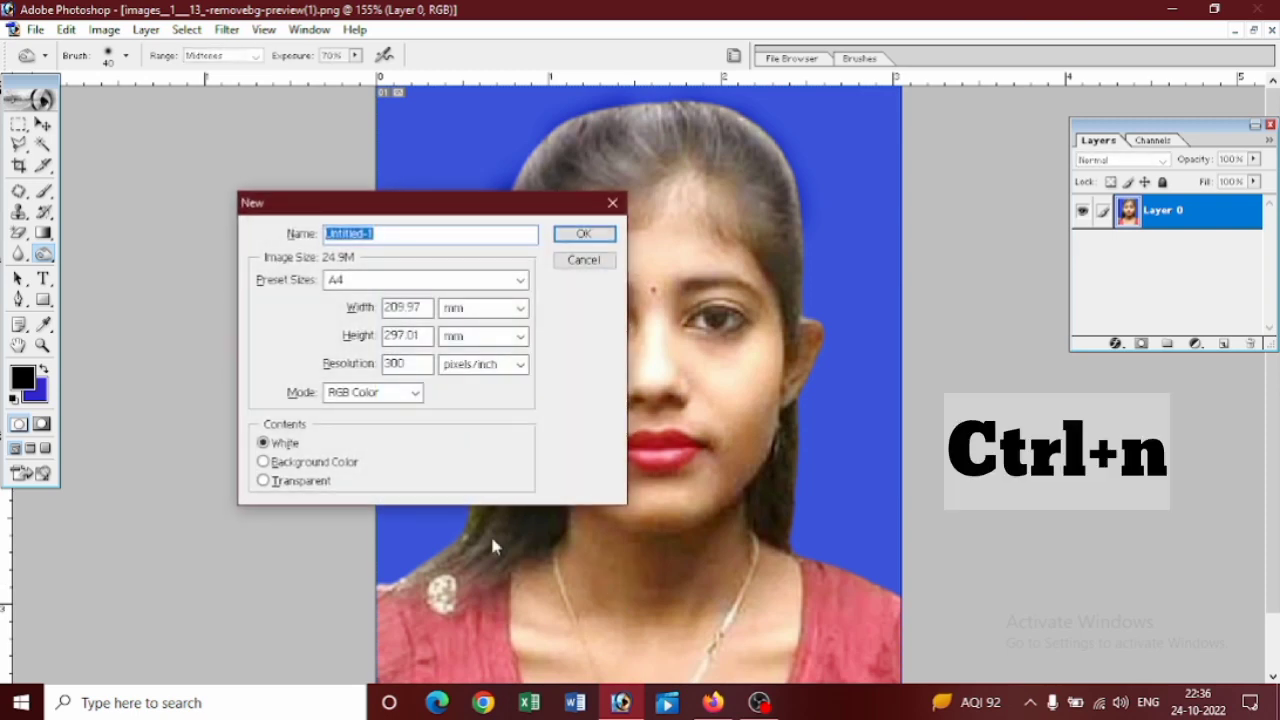
{"action": "left_click", "coordinate": [603, 234]}
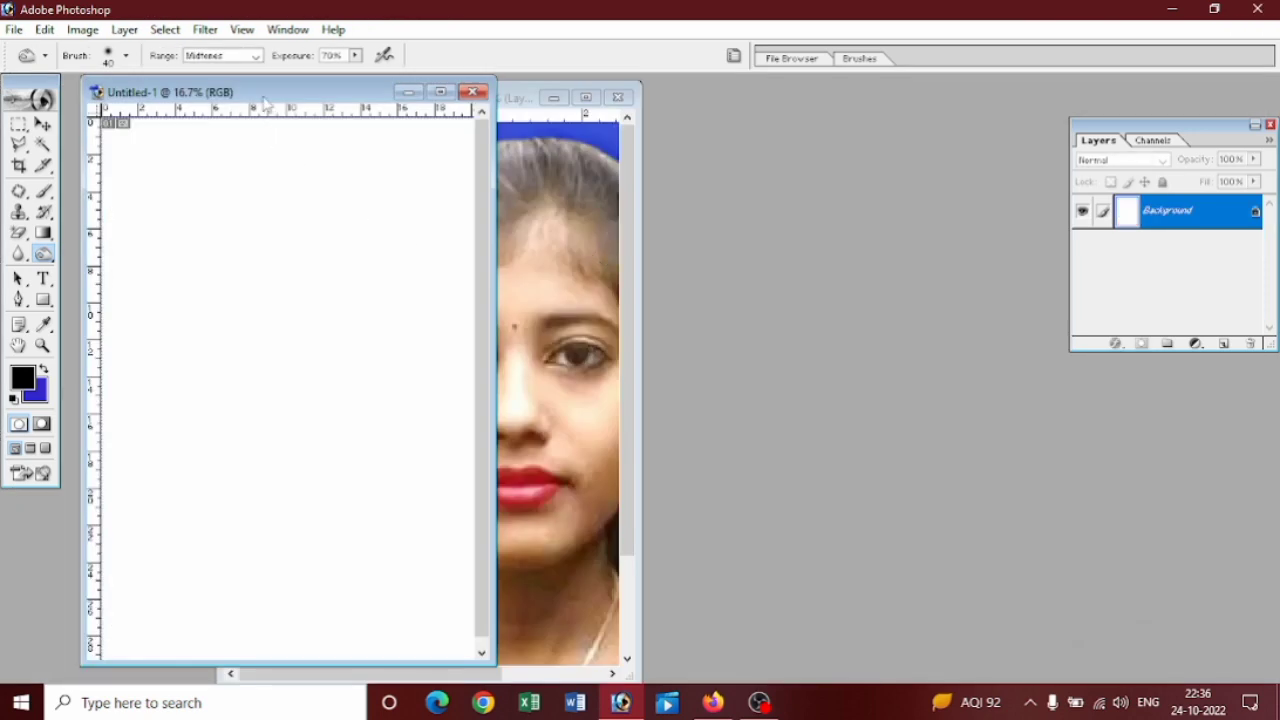
{"action": "left_click_drag", "start_coordinate": [266, 104], "coordinate": [739, 135]}
Step: Drag the passport photo onto the A4 page as Layer 1 and maximize that window
{"action": "left_click", "coordinate": [45, 123]}
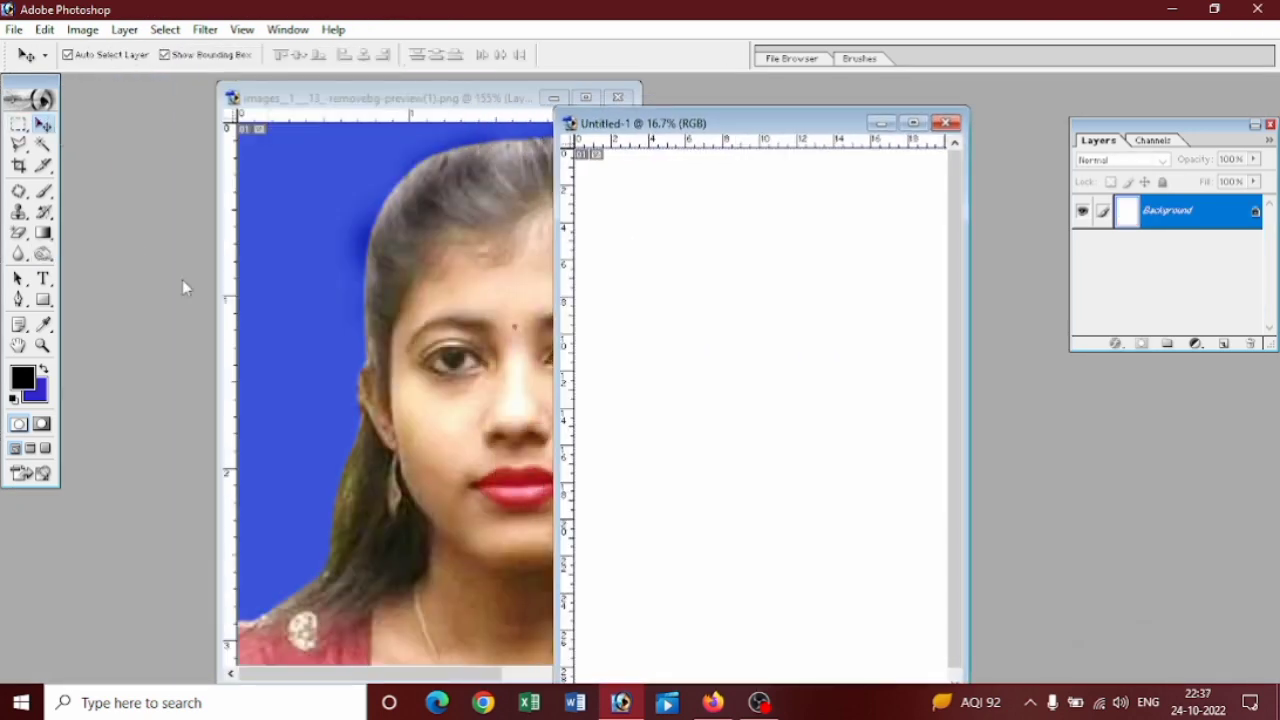
{"action": "left_click_drag", "start_coordinate": [420, 327], "coordinate": [740, 379]}
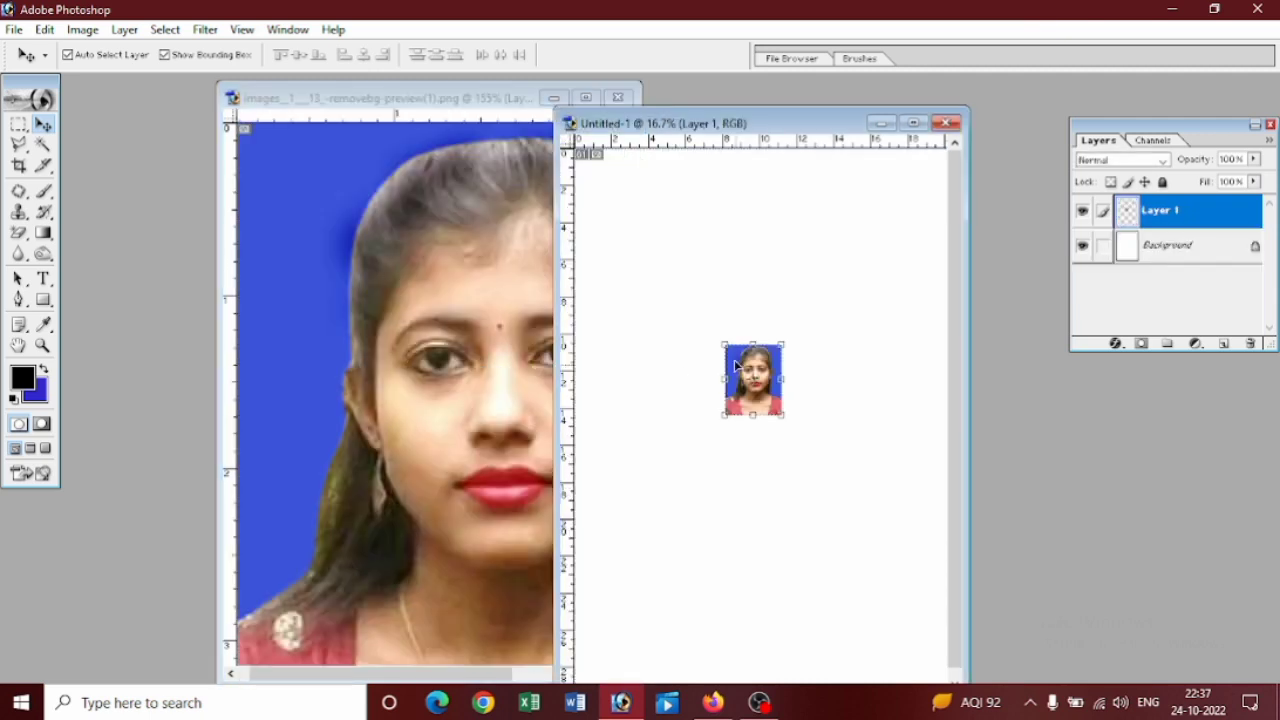
{"action": "left_click", "coordinate": [913, 122]}
Step: Nudge Layer 1 slightly up and left near the top centre of the A4 page
{"action": "left_click_drag", "start_coordinate": [631, 352], "coordinate": [623, 319]}
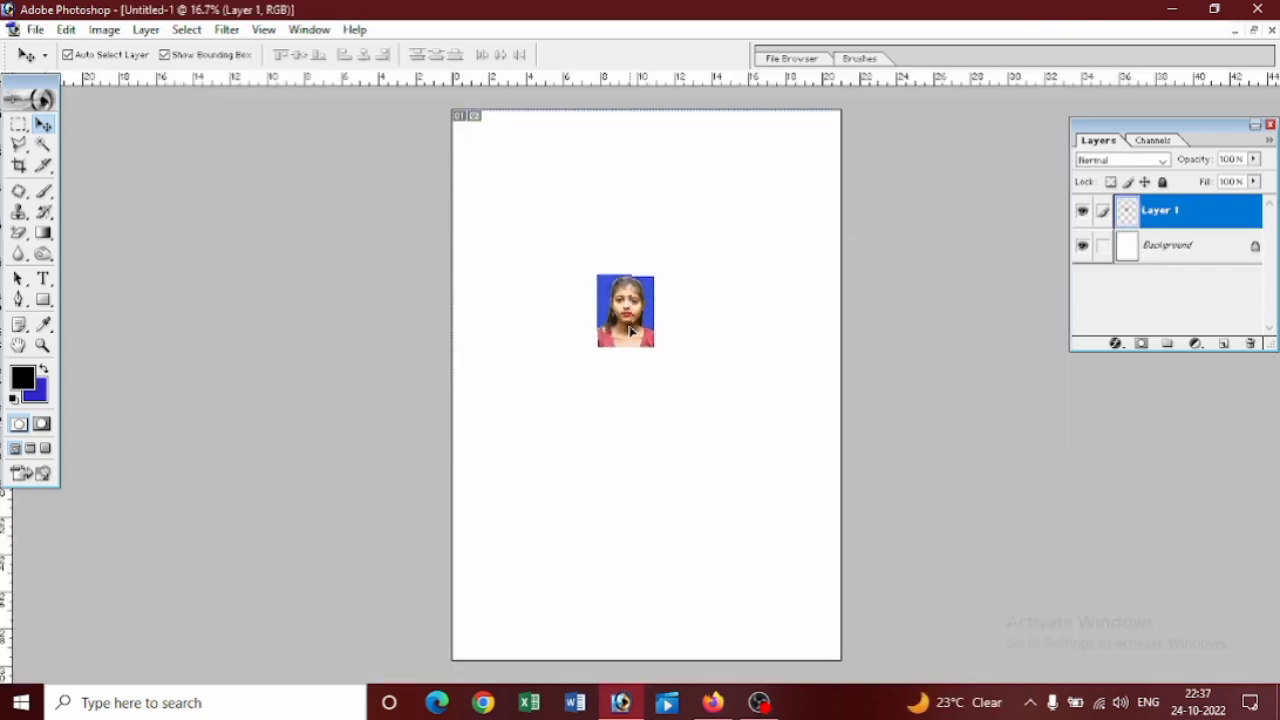
{"action": "right_click", "coordinate": [617, 327]}
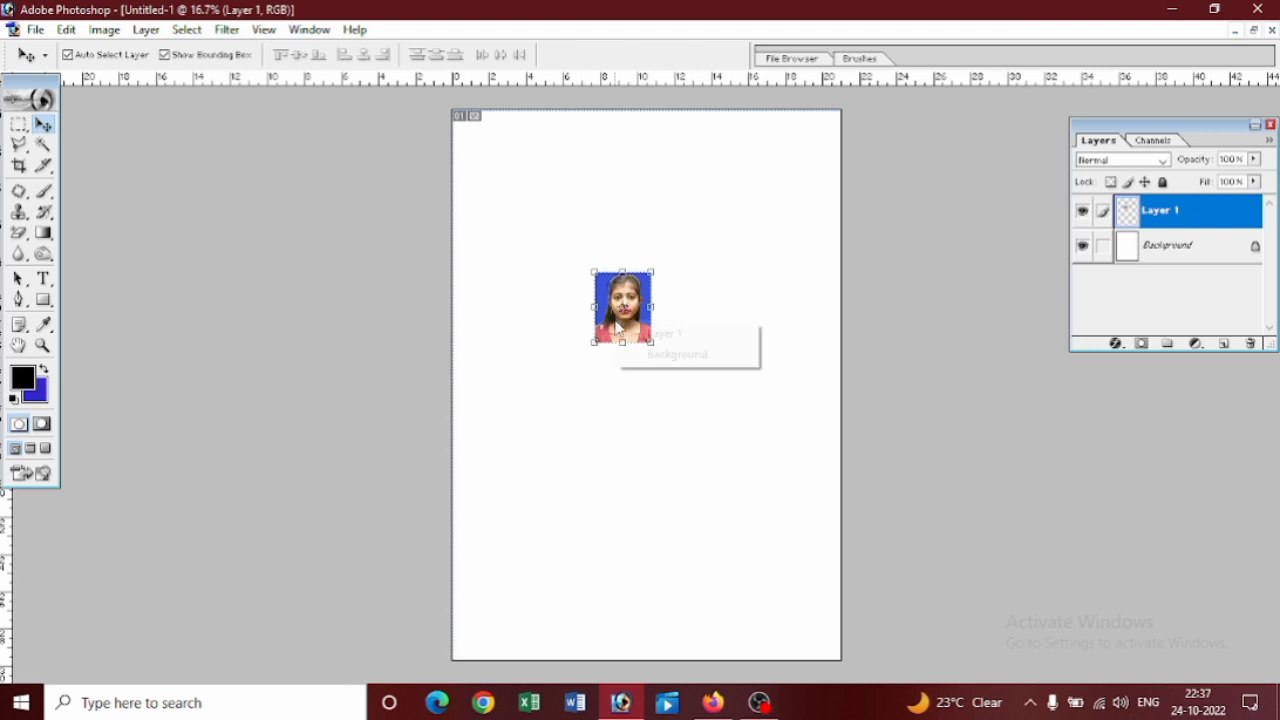
{"action": "left_click", "coordinate": [548, 391]}
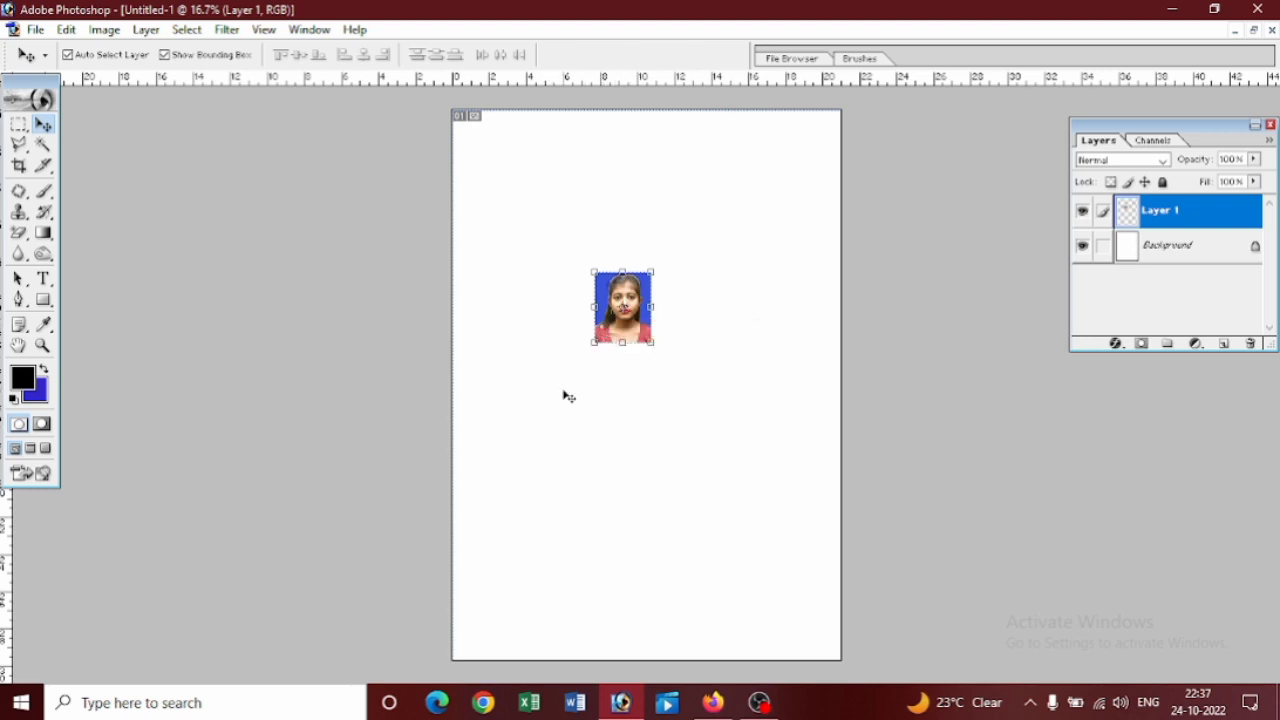
{"action": "left_click", "coordinate": [66, 29]}
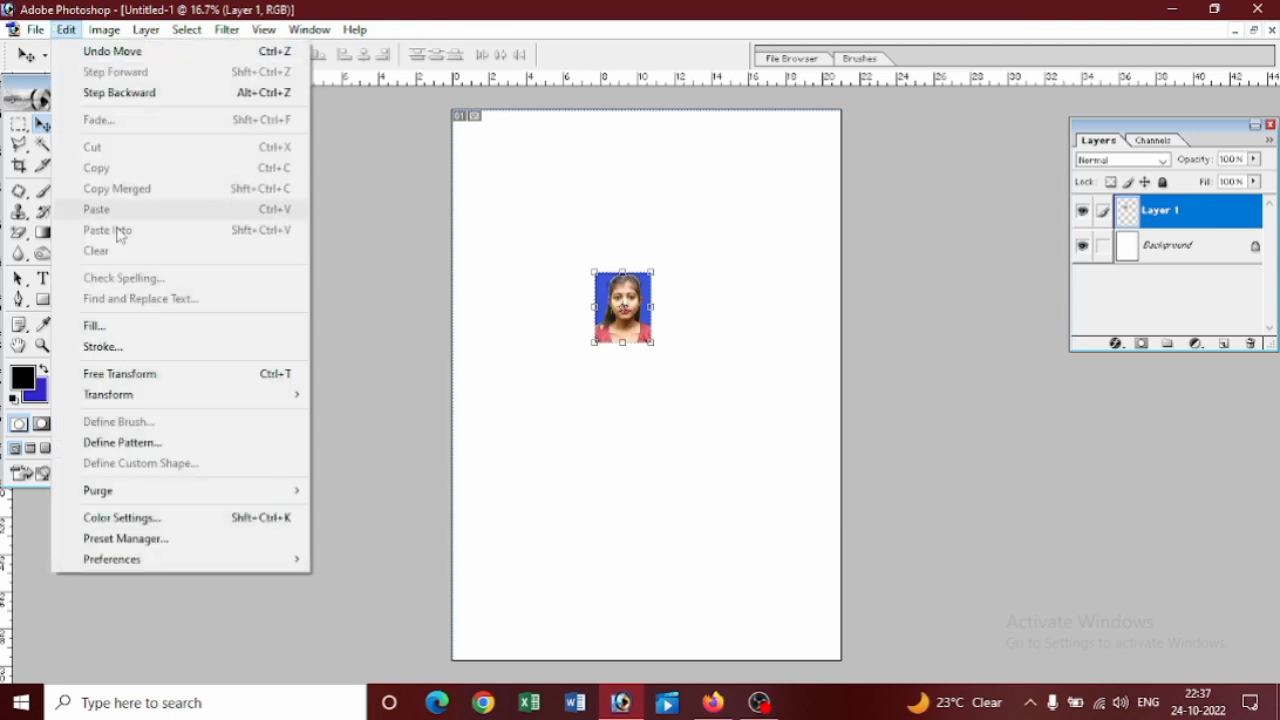
Step: Apply a 3 px black Center stroke around the photo layer via Edit > Stroke
{"action": "left_click", "coordinate": [130, 346]}
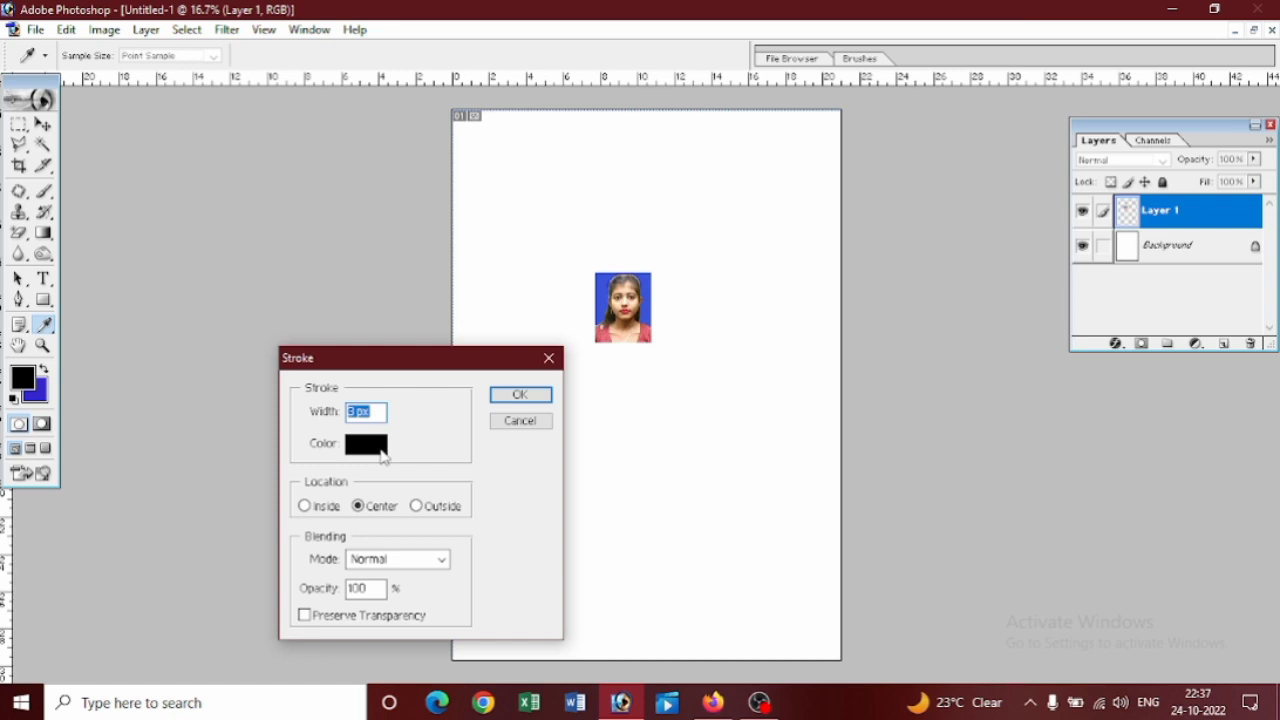
{"action": "left_click", "coordinate": [381, 452]}
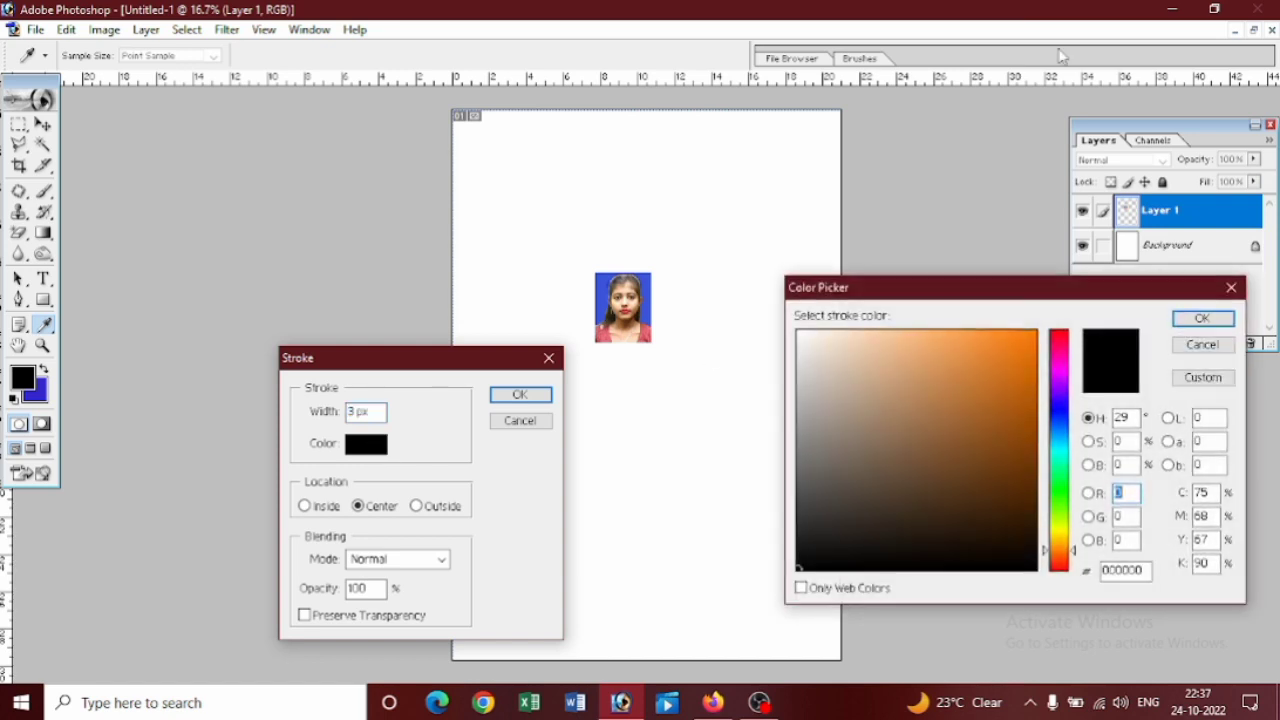
{"action": "left_click", "coordinate": [822, 547]}
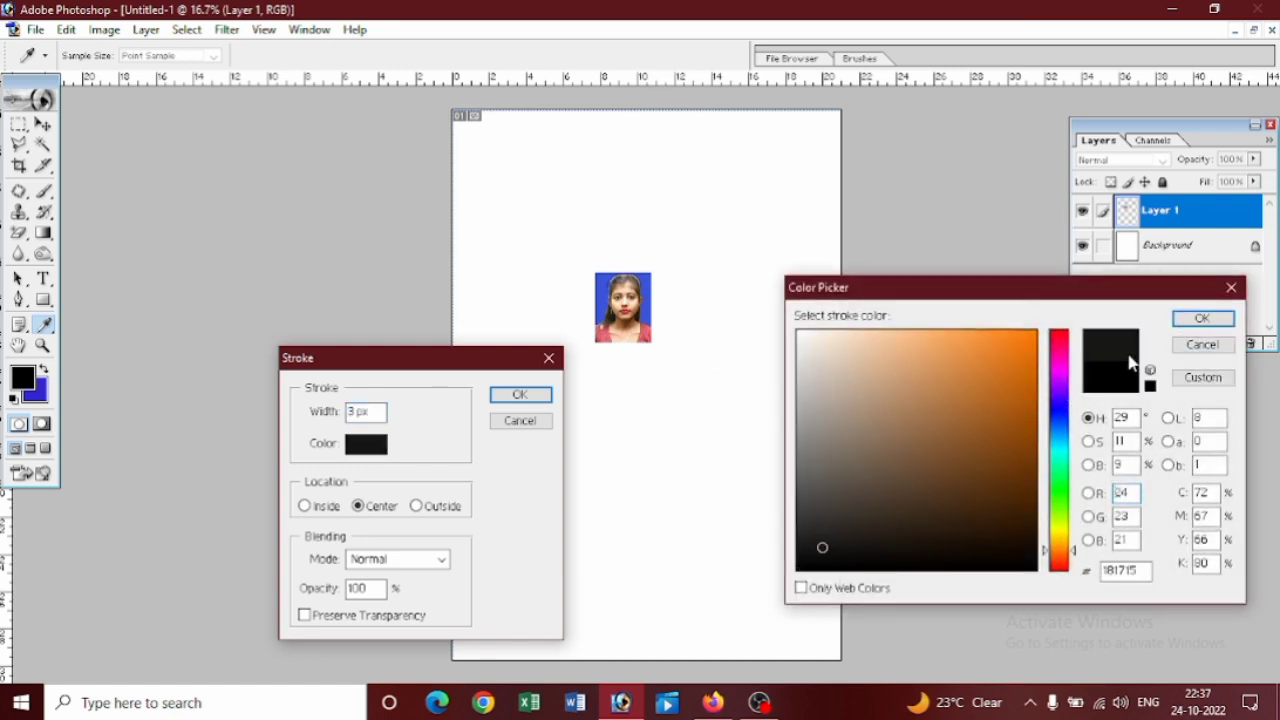
{"action": "left_click", "coordinate": [1183, 348]}
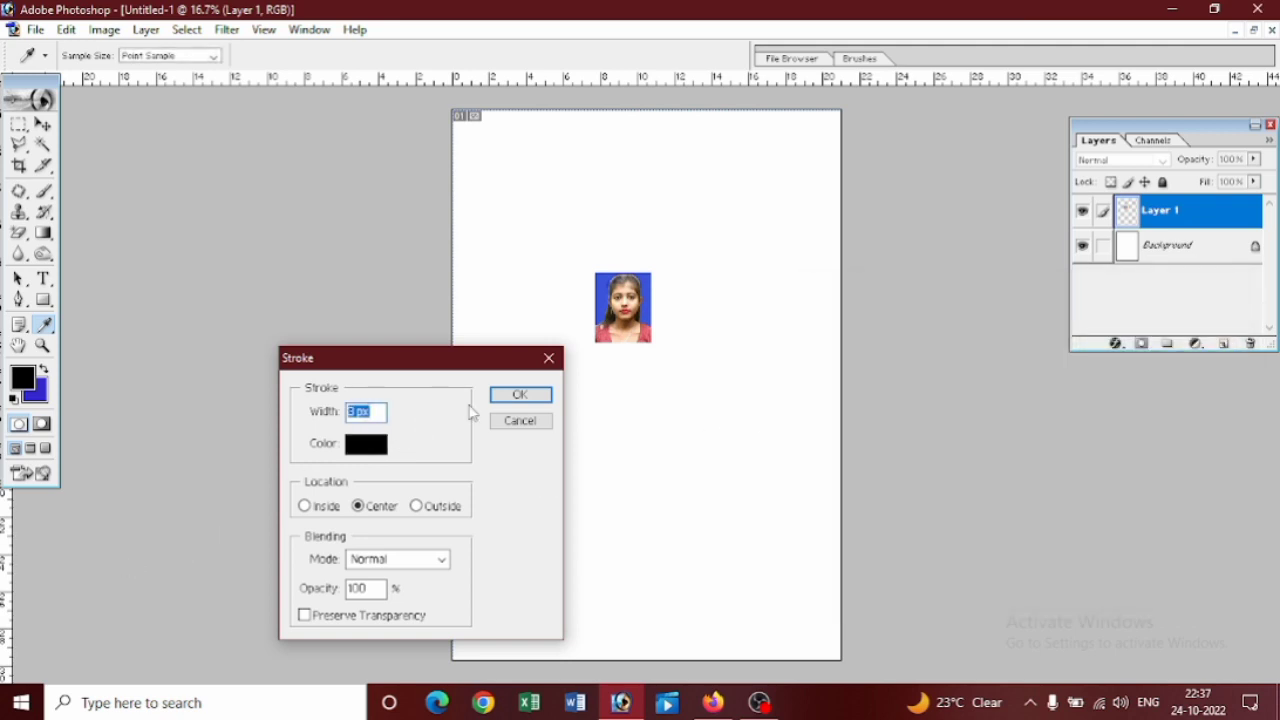
{"action": "left_click", "coordinate": [519, 395]}
{"action": "key", "text": "v"}
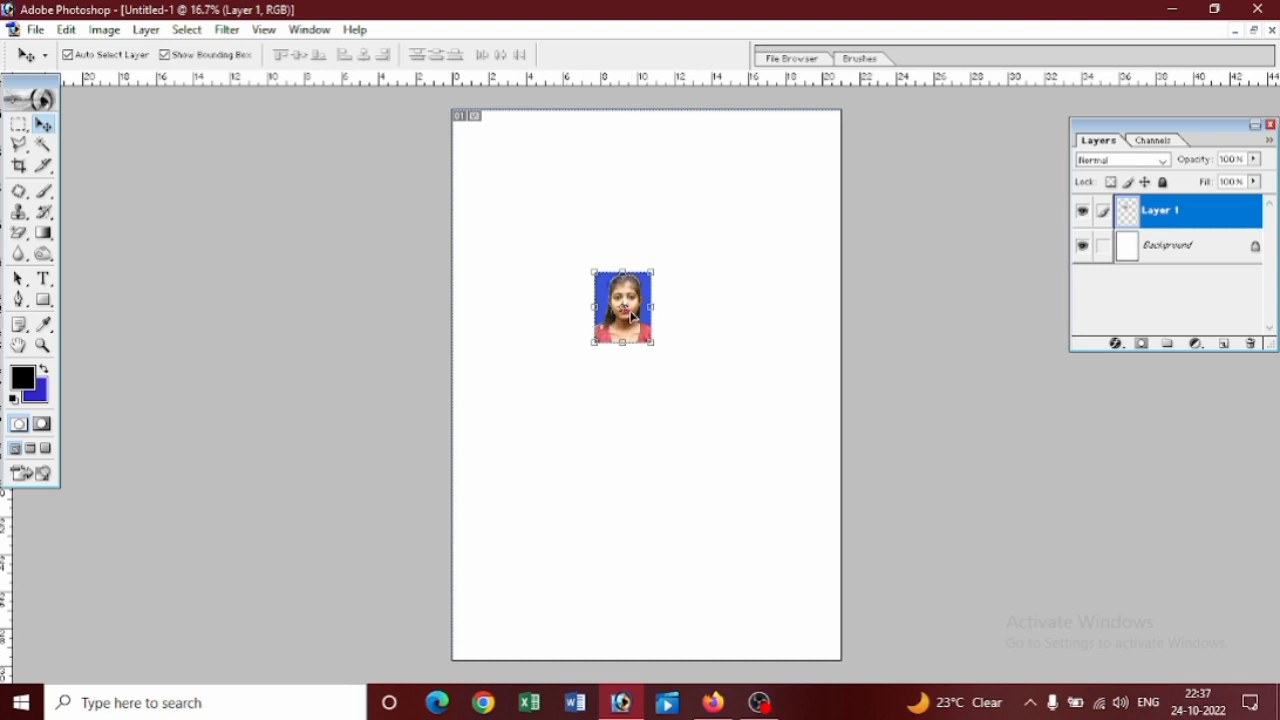
{"action": "left_click", "coordinate": [43, 345]}
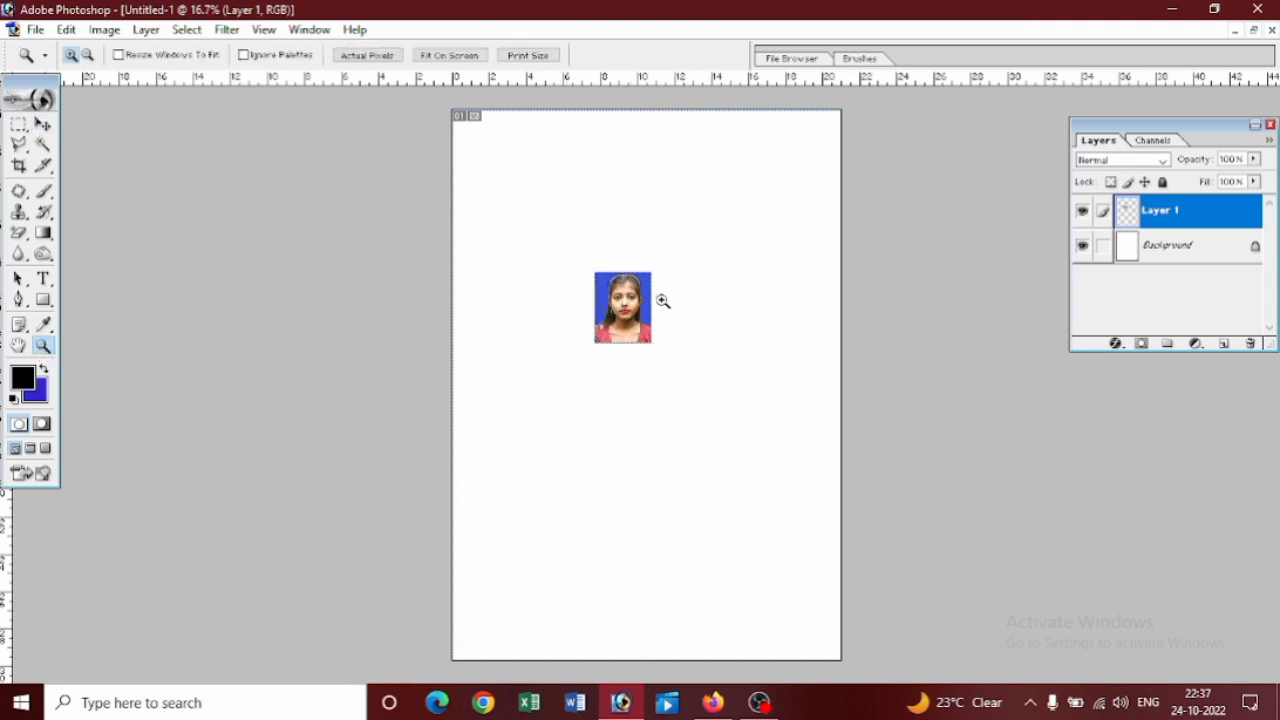
{"action": "left_click_drag", "start_coordinate": [527, 318], "coordinate": [694, 426]}
{"action": "scroll", "coordinate": [640, 410], "scroll_direction": "up", "scroll_amount": 1}
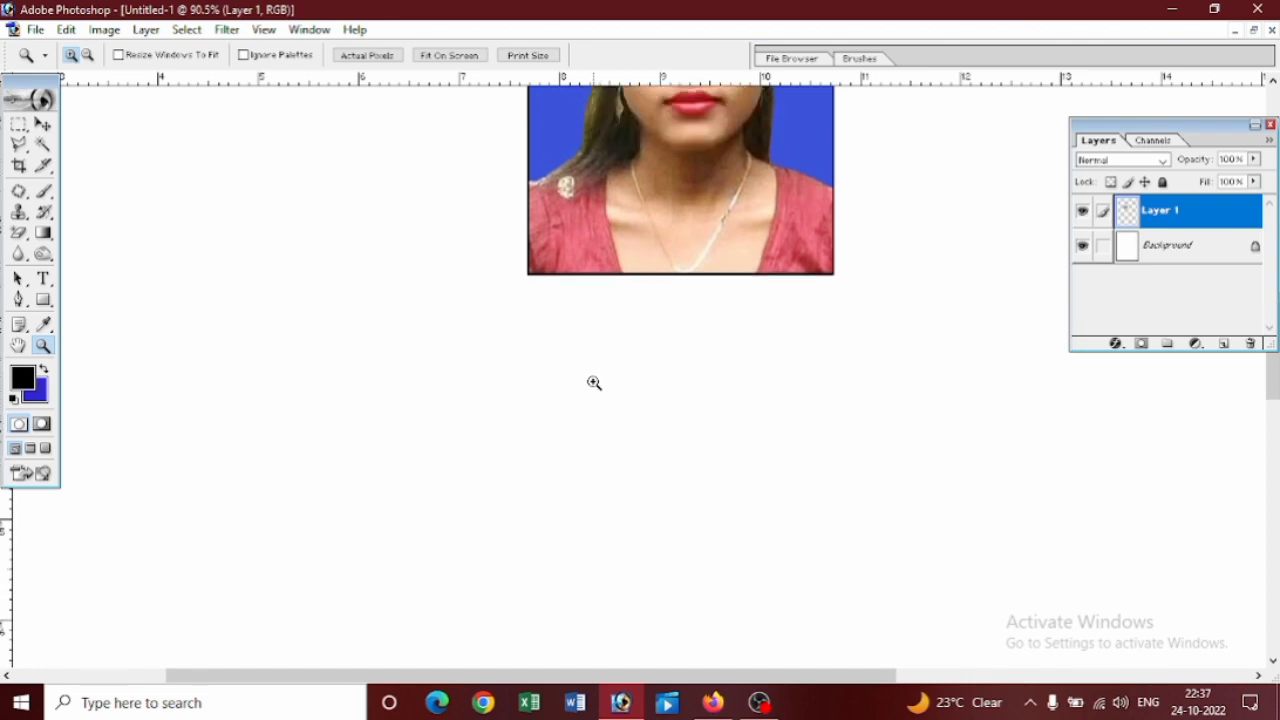
{"action": "scroll", "coordinate": [594, 383], "scroll_direction": "down", "scroll_amount": 1}
{"action": "scroll", "coordinate": [594, 383], "scroll_direction": "up", "scroll_amount": 1}
{"action": "key", "text": "ctrl+0"}
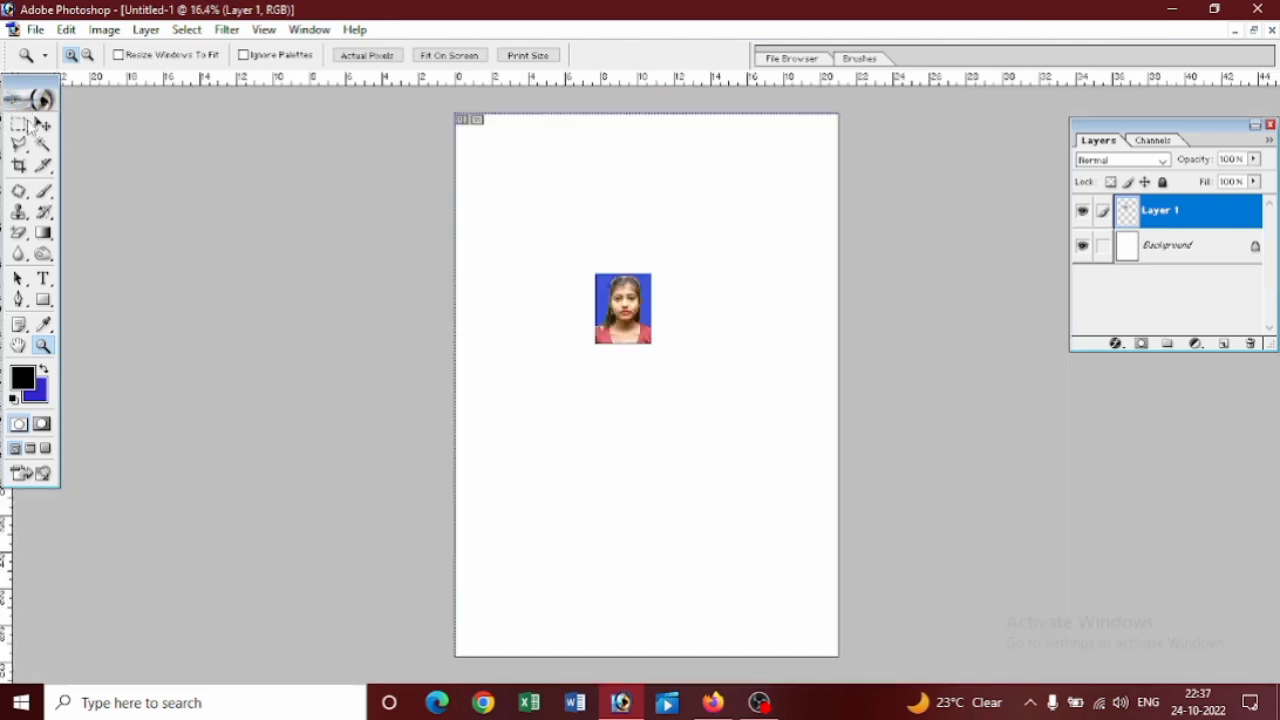
{"action": "left_click", "coordinate": [43, 123]}
Step: Move the photo to the top-left corner and Alt-drag copies rightward into a row of six
{"action": "left_click_drag", "start_coordinate": [633, 320], "coordinate": [507, 175]}
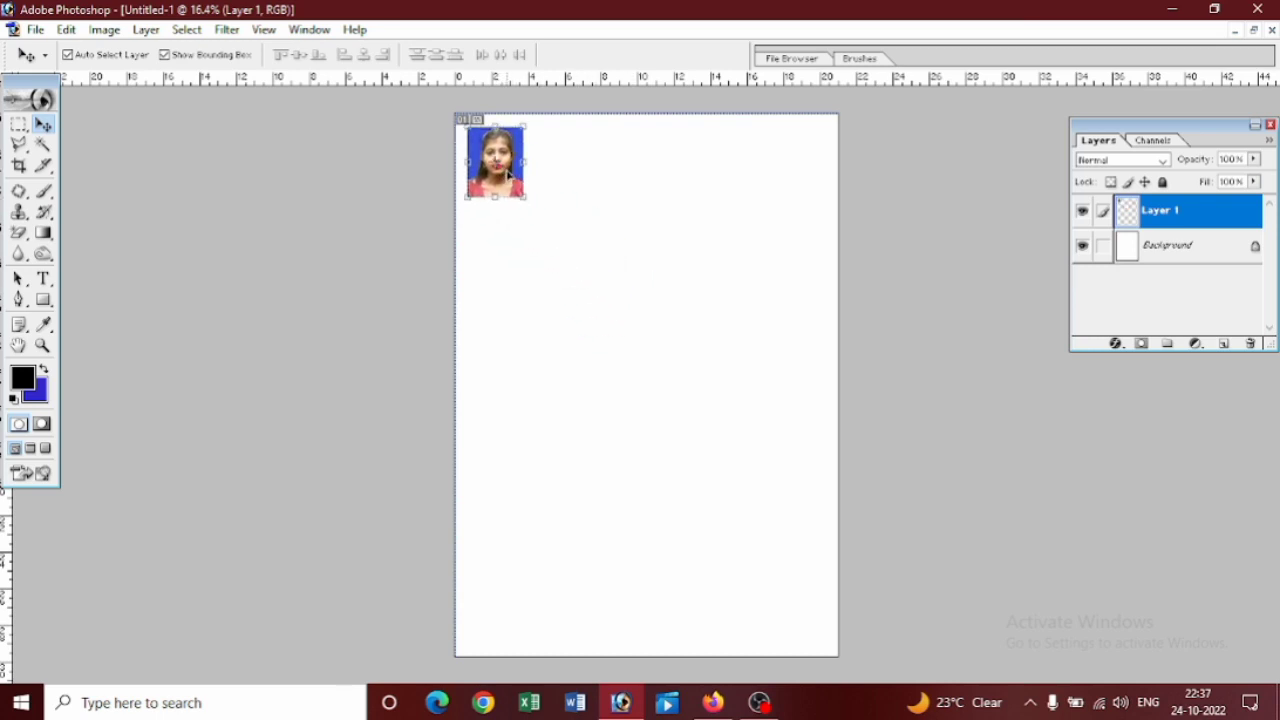
{"action": "left_click_drag", "start_coordinate": [507, 175], "coordinate": [497, 170]}
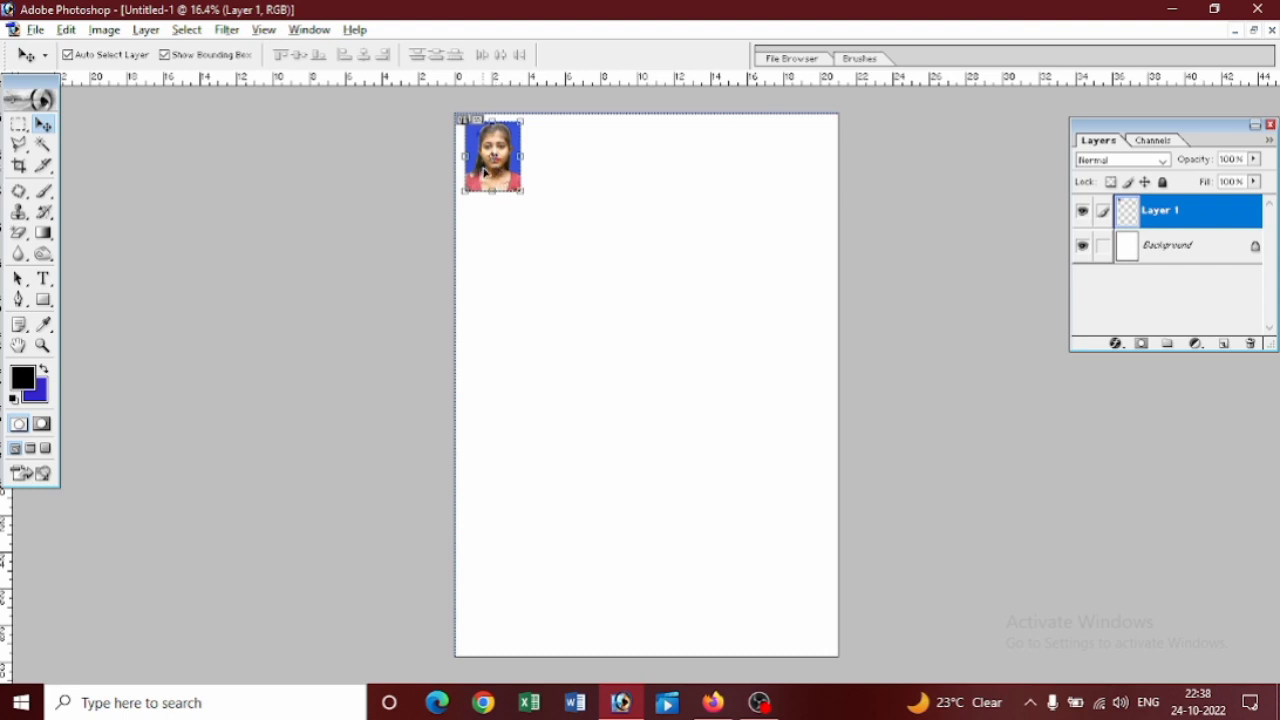
{"action": "left_click_drag", "start_coordinate": [484, 173], "coordinate": [553, 174]}
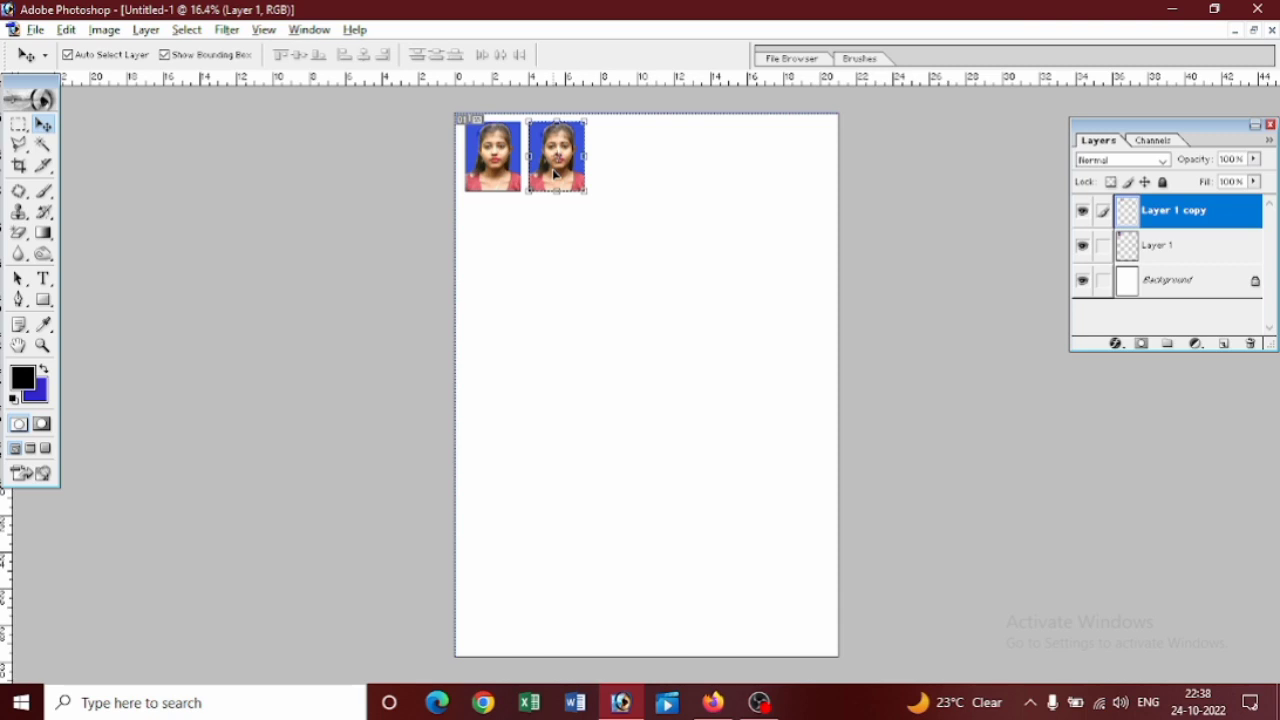
{"action": "left_click_drag", "start_coordinate": [553, 174], "coordinate": [675, 180]}
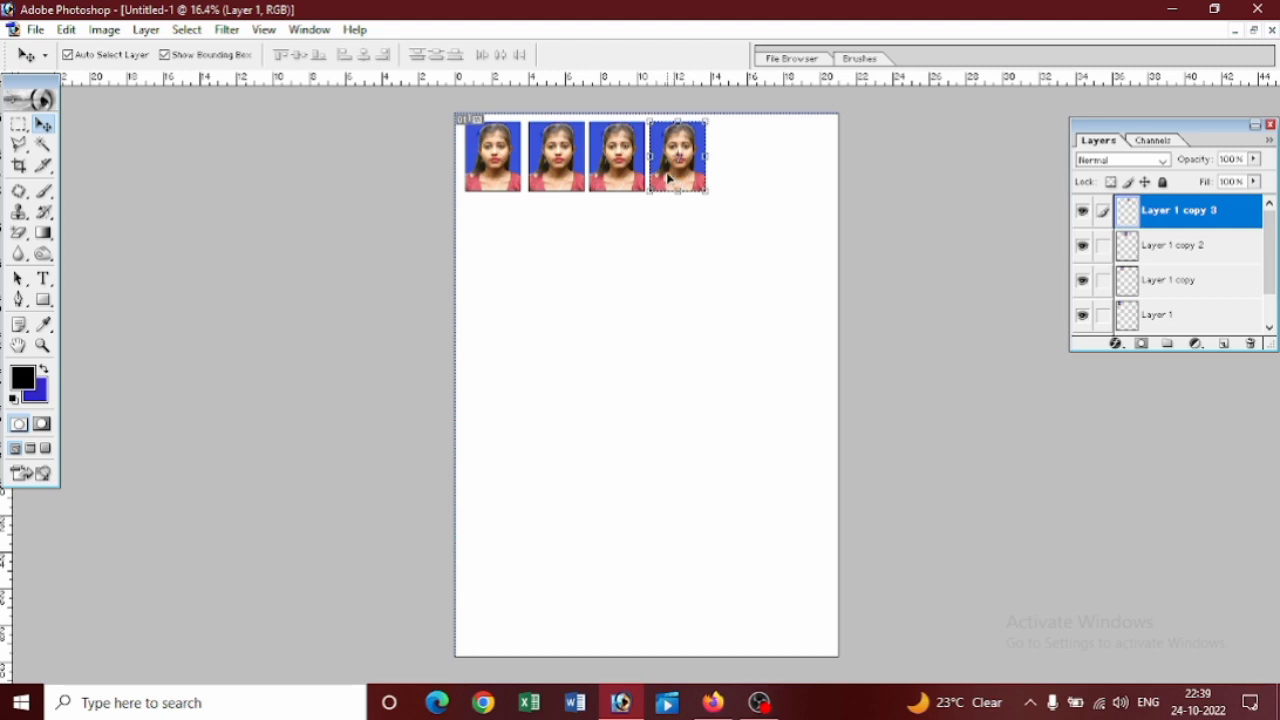
{"action": "left_click_drag", "start_coordinate": [661, 168], "coordinate": [800, 165]}
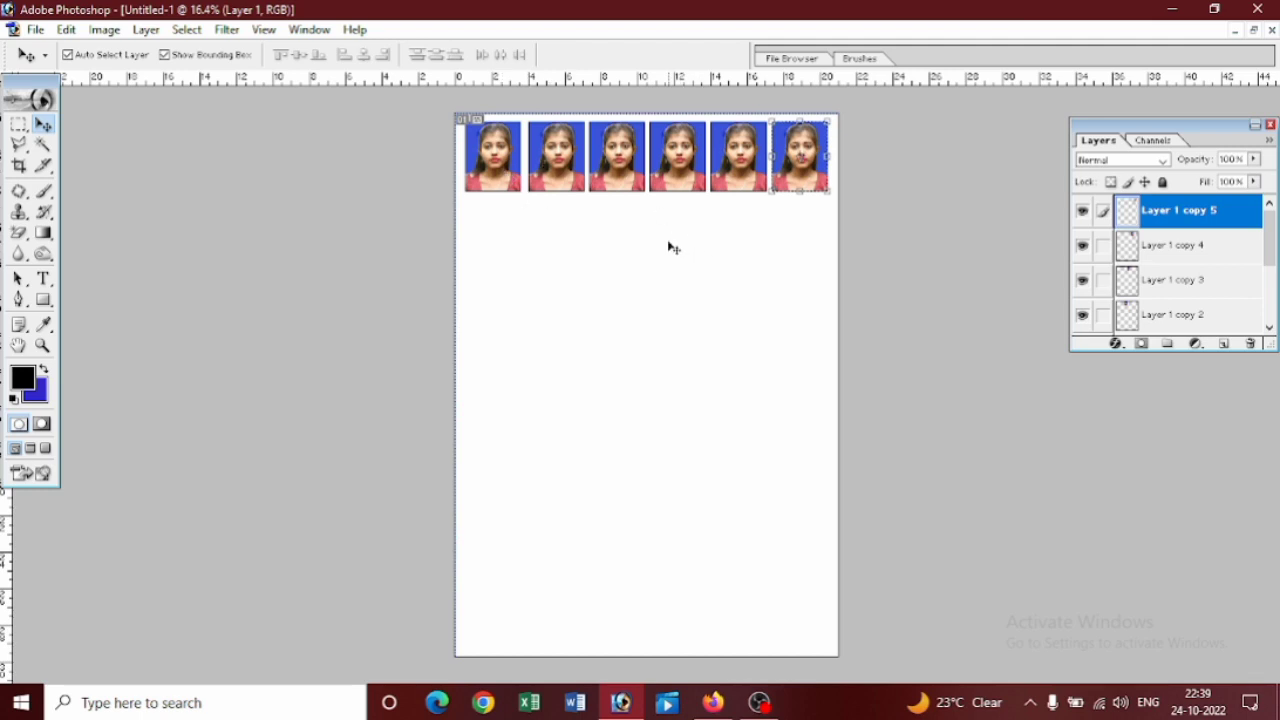
Step: Link all six photo layers in the Layers panel and merge them with Ctrl+E
{"action": "left_click", "coordinate": [737, 170], "text": "ctrl+shift"}
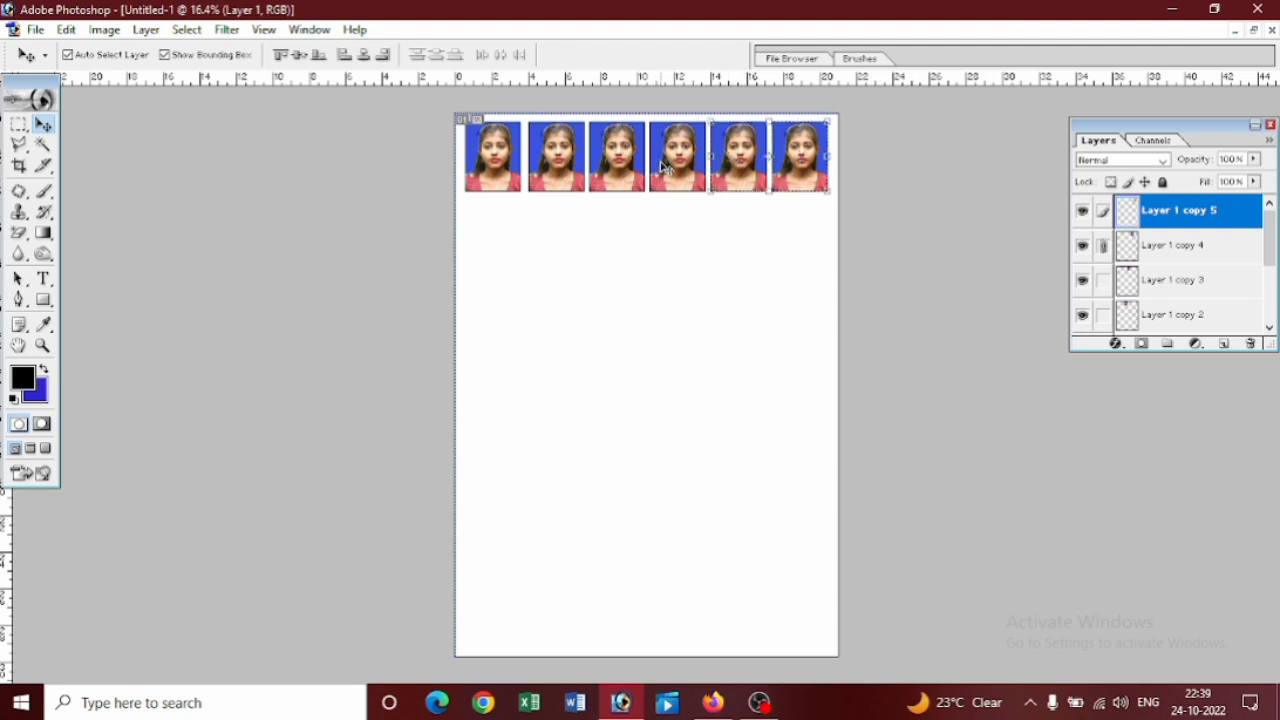
{"action": "left_click", "coordinate": [660, 167], "text": "ctrl+shift"}
{"action": "left_click", "coordinate": [622, 178], "text": "ctrl+shift"}
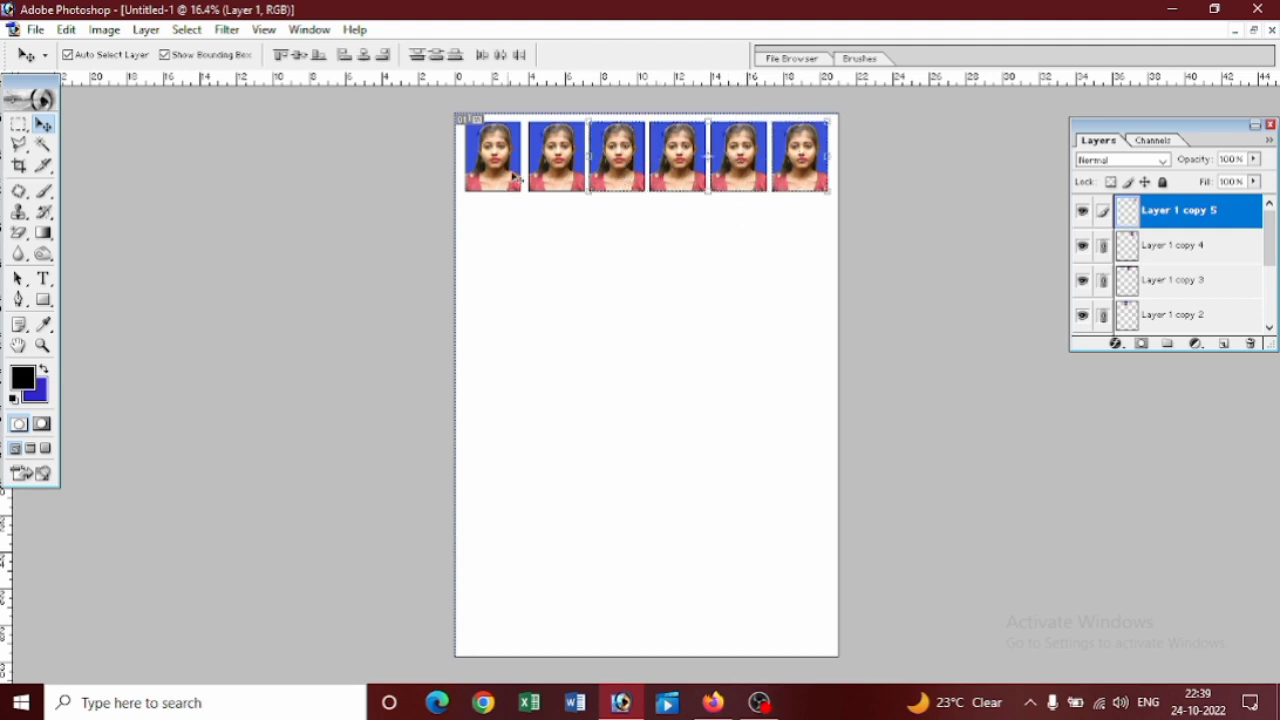
{"action": "left_click", "coordinate": [558, 148], "text": "ctrl+shift"}
{"action": "left_click", "coordinate": [495, 167], "text": "ctrl+shift"}
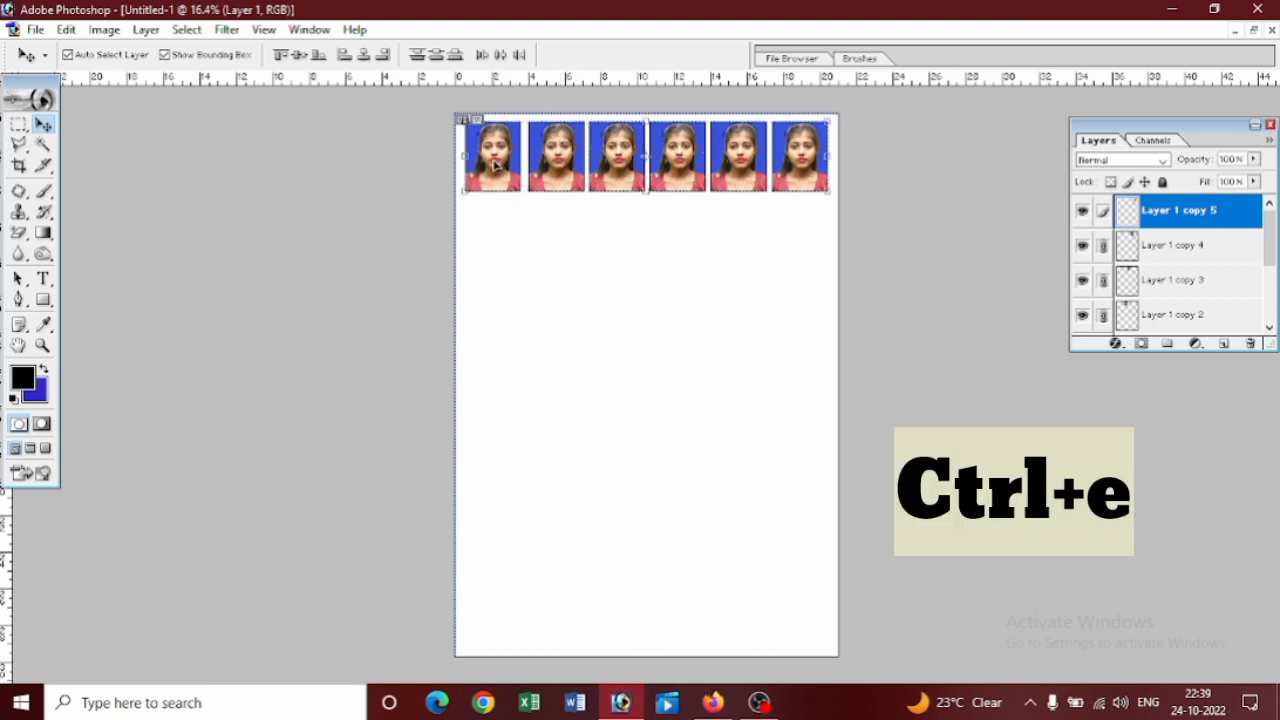
{"action": "key", "text": "ctrl+e"}
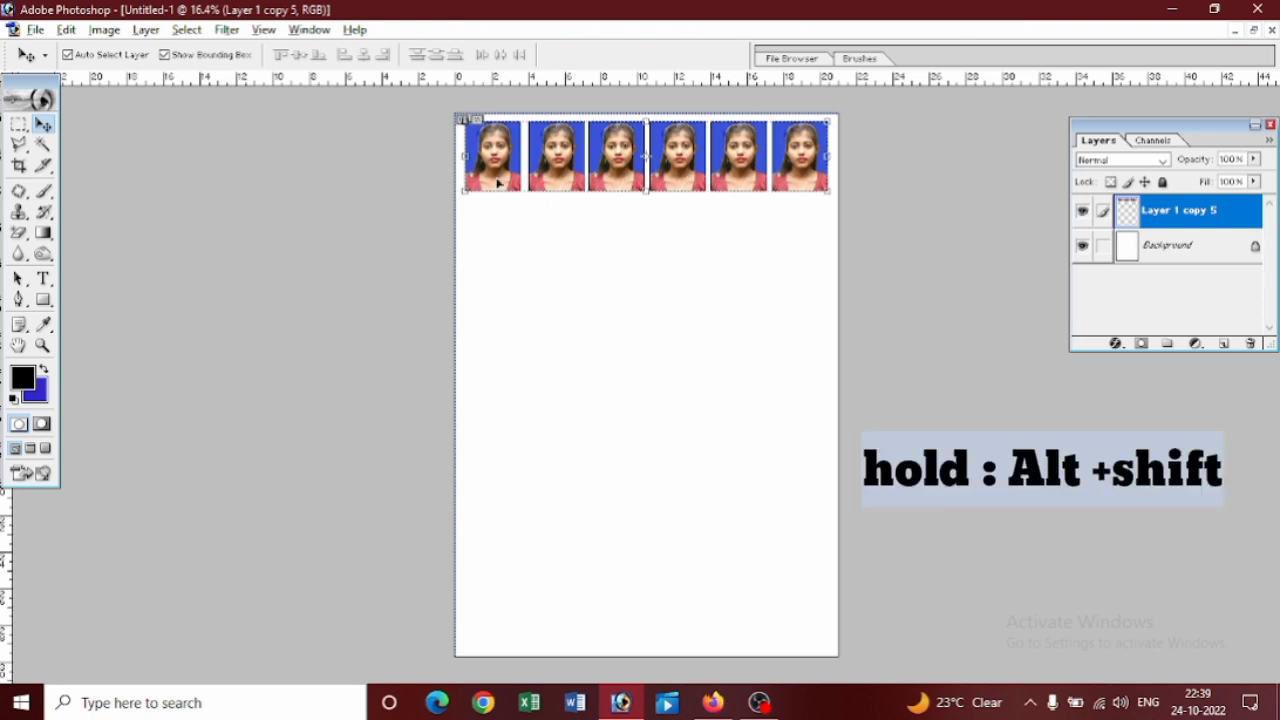
Step: Alt+Shift-drag the merged photo row downward to stack duplicate rows beneath it
{"action": "left_click_drag", "start_coordinate": [557, 162], "coordinate": [569, 238]}
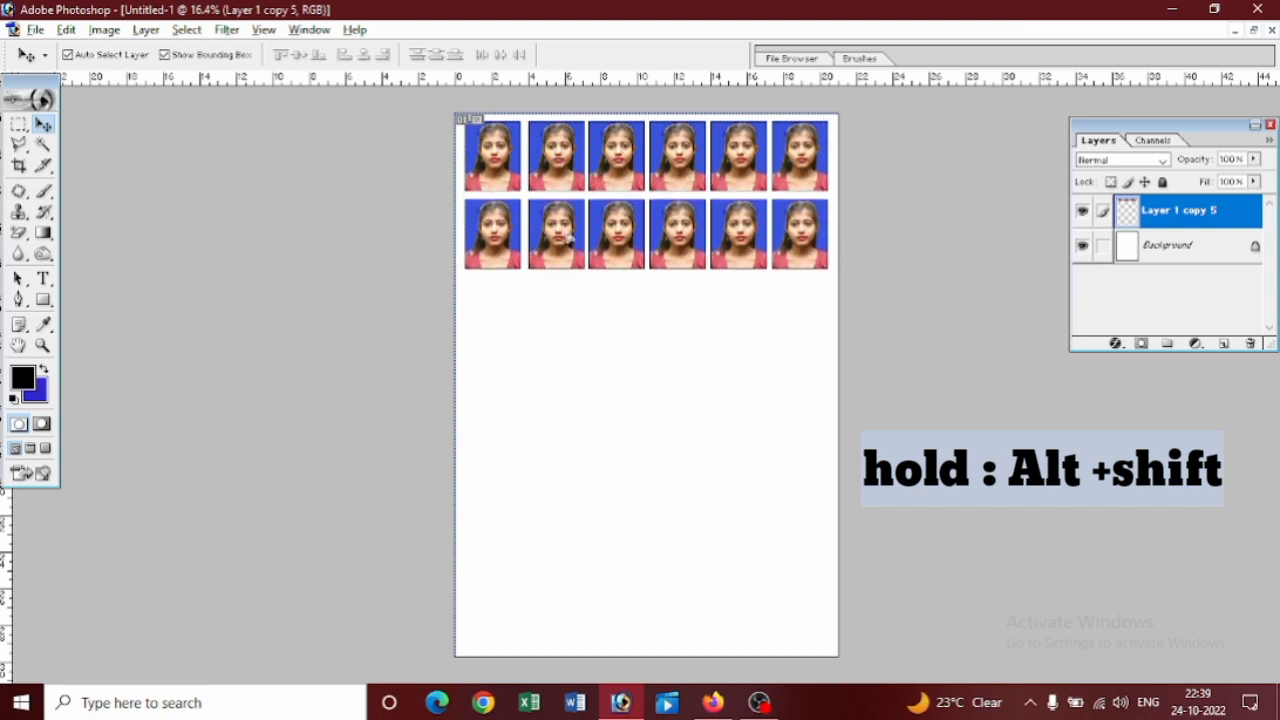
{"action": "mouse_move", "coordinate": [569, 238]}
{"action": "left_mouse_down"}
{"action": "mouse_move", "coordinate": [557, 313]}
{"action": "mouse_move", "coordinate": [580, 458]}
{"action": "mouse_move", "coordinate": [614, 545]}
{"action": "left_mouse_up"}
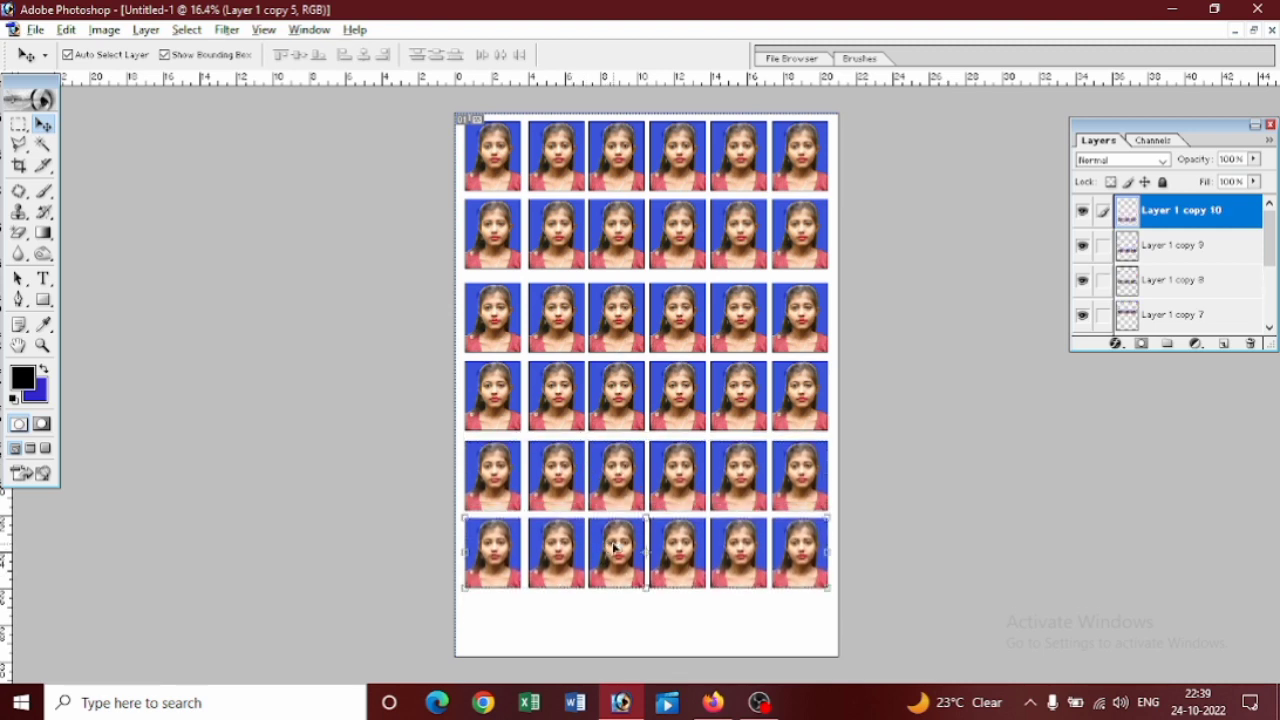
Step: Nudge the second row up slightly, then delete the bottom row's layer
{"action": "left_click", "coordinate": [533, 232]}
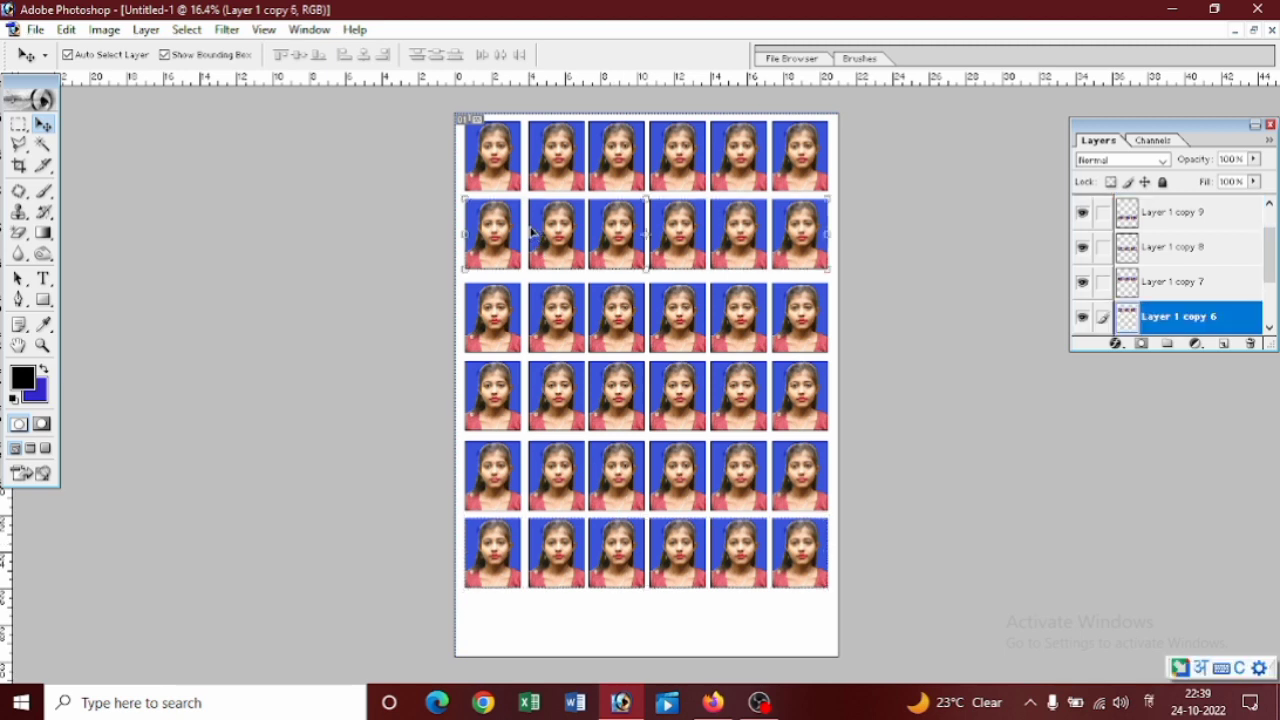
{"action": "key", "text": "shift+Up"}
{"action": "key", "text": "shift+Up"}
{"action": "key", "text": "shift+Up"}
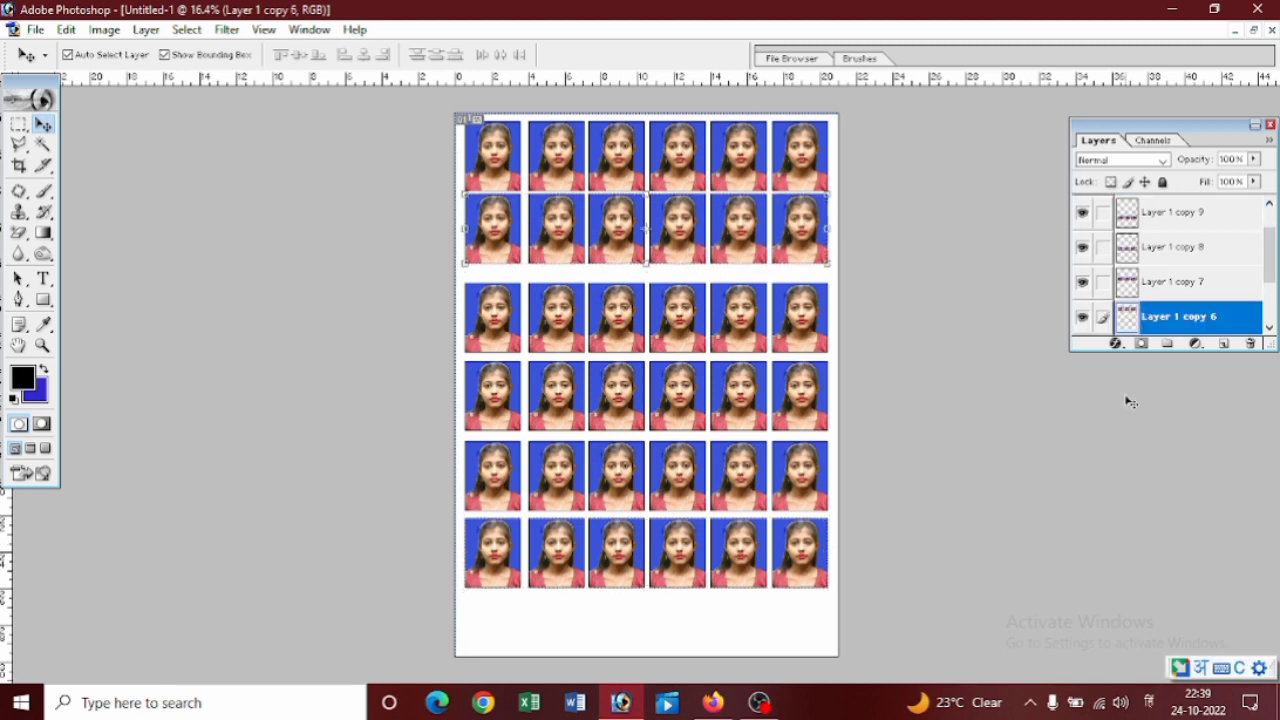
{"action": "left_click", "coordinate": [802, 549], "text": "alt"}
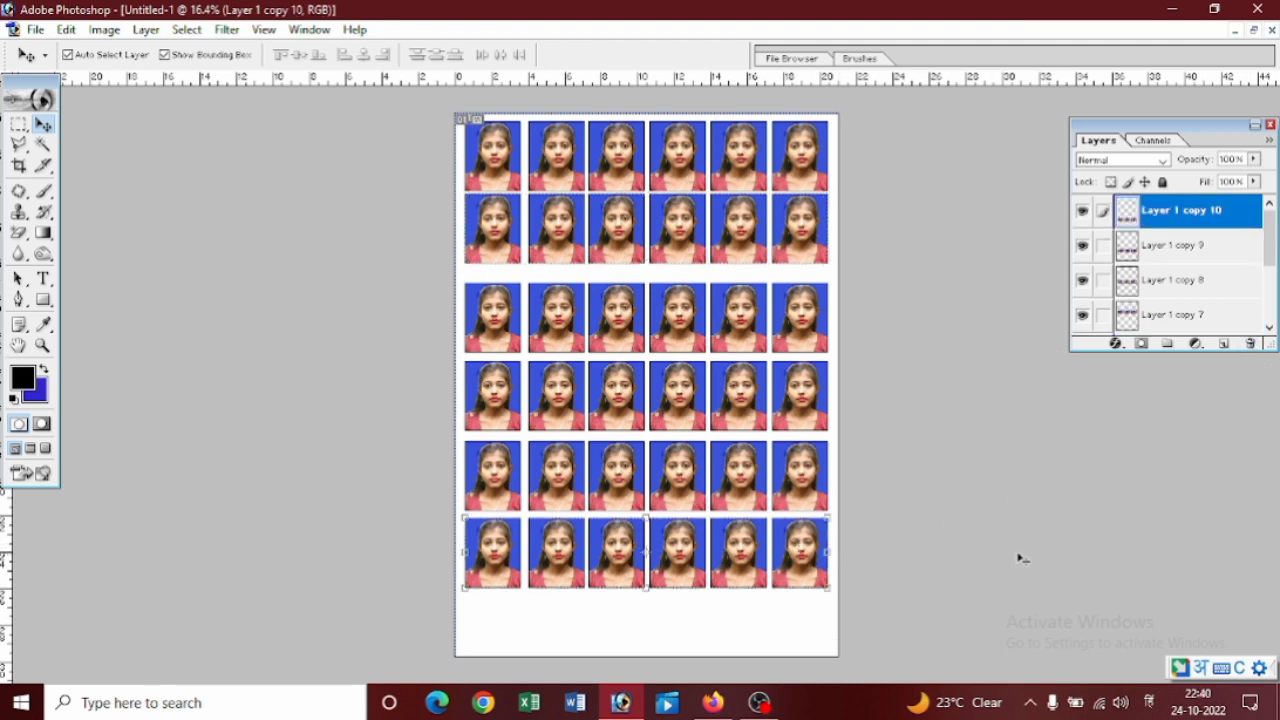
{"action": "left_click", "coordinate": [1250, 344]}
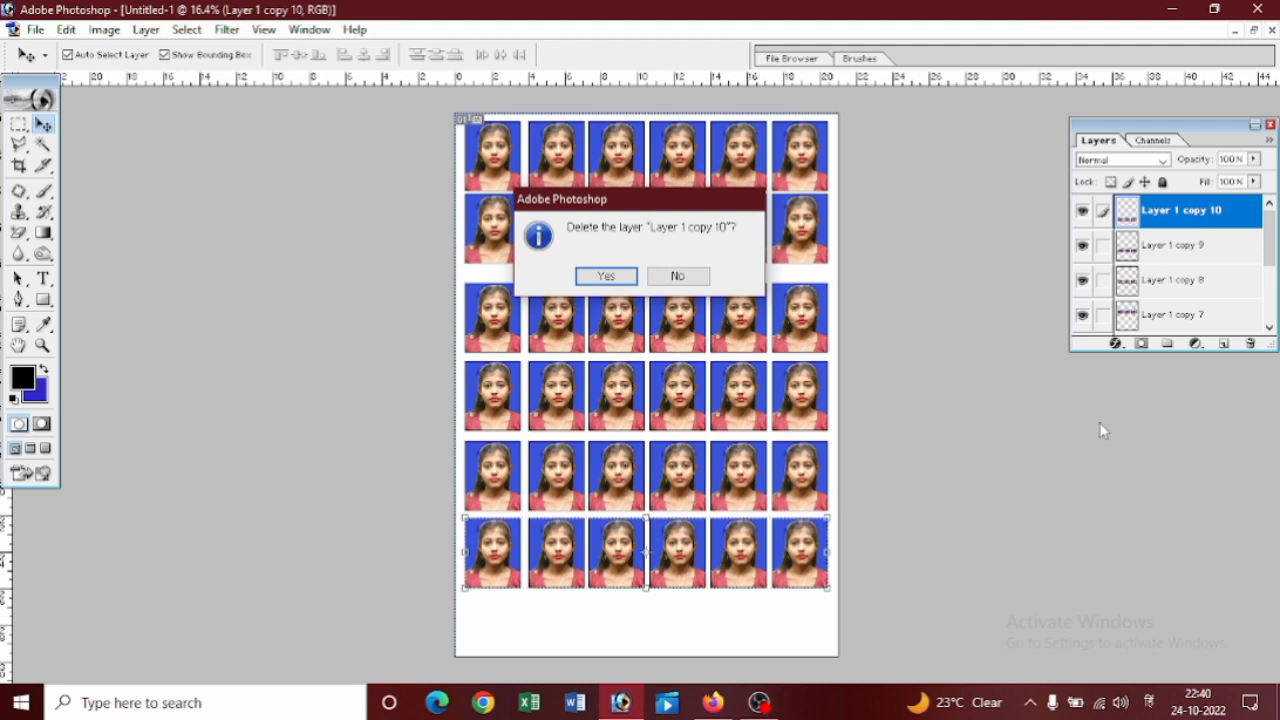
{"action": "key", "text": "Return"}
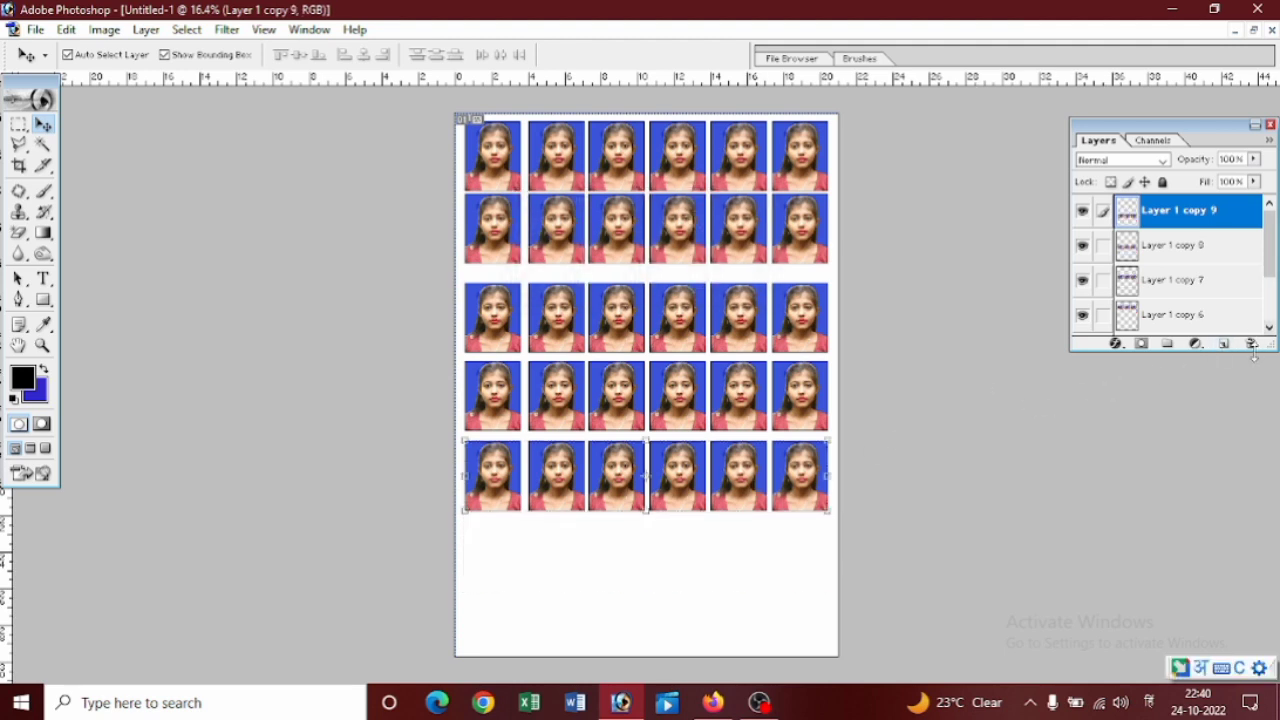
Step: Delete the fifth, fourth, third and second row layers, confirming each deletion
{"action": "left_click", "coordinate": [1250, 344]}
{"action": "key", "text": "Return"}
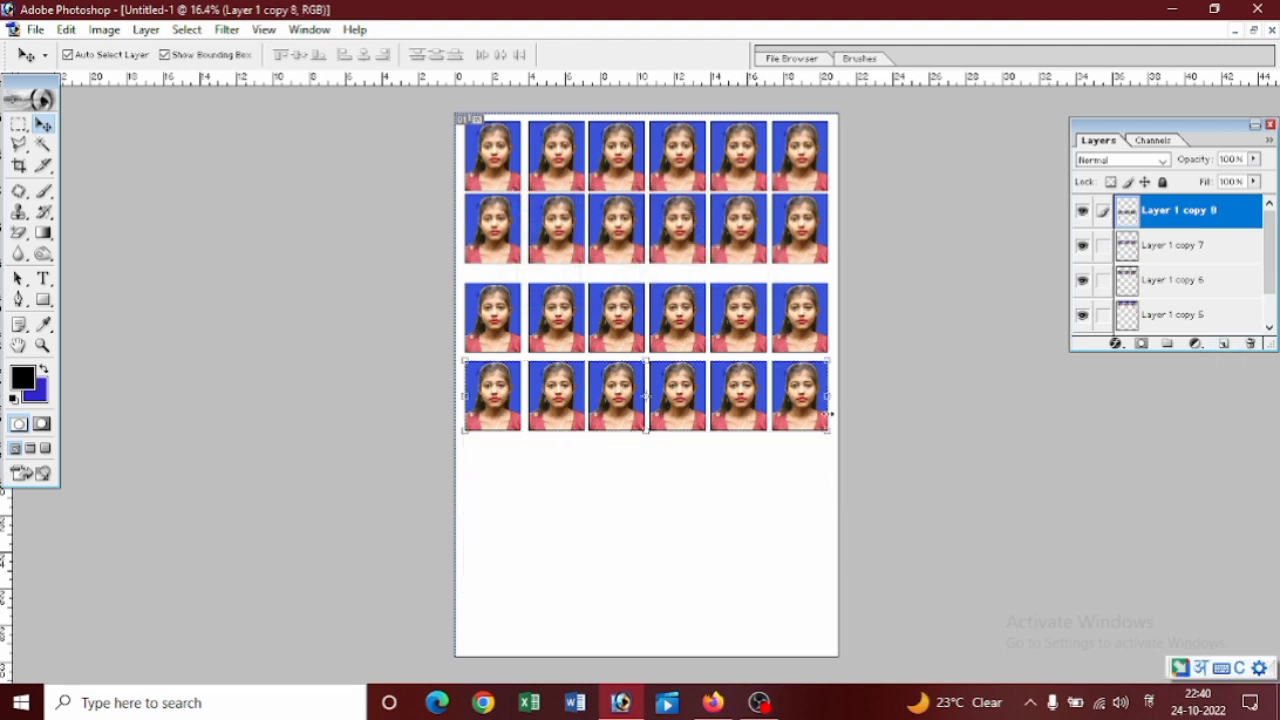
{"action": "left_click", "coordinate": [1250, 344]}
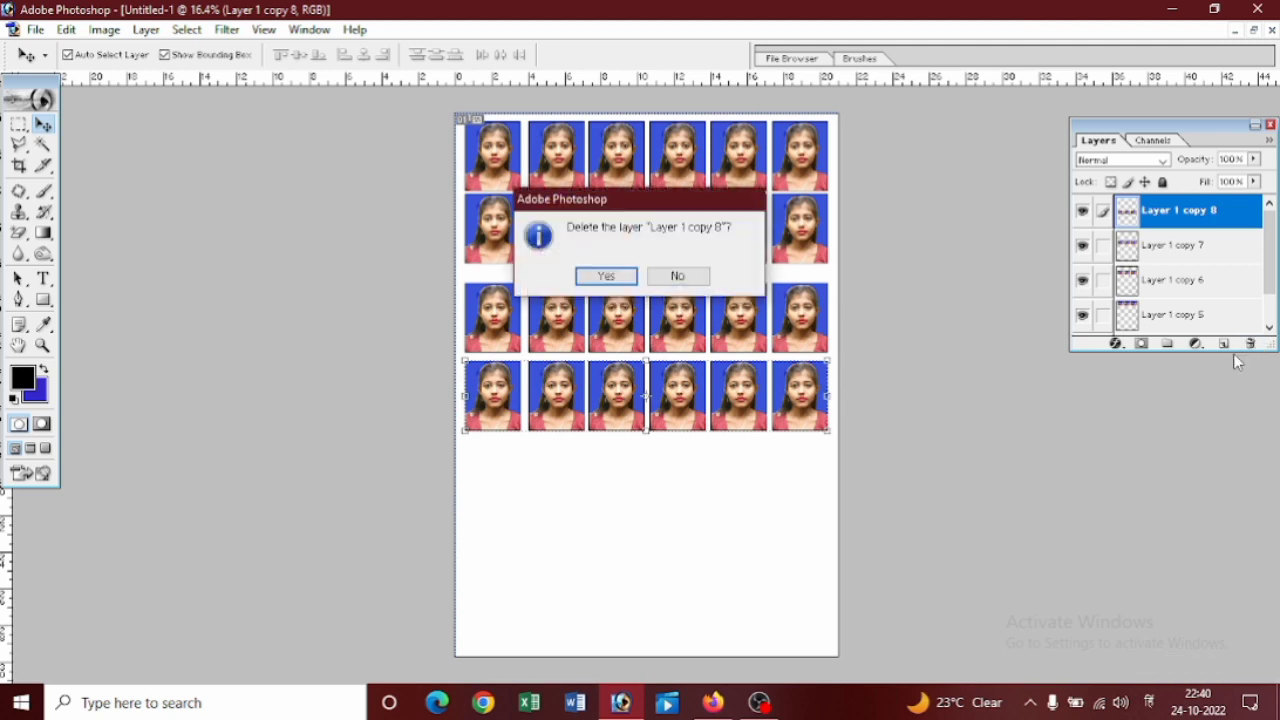
{"action": "key", "text": "Return"}
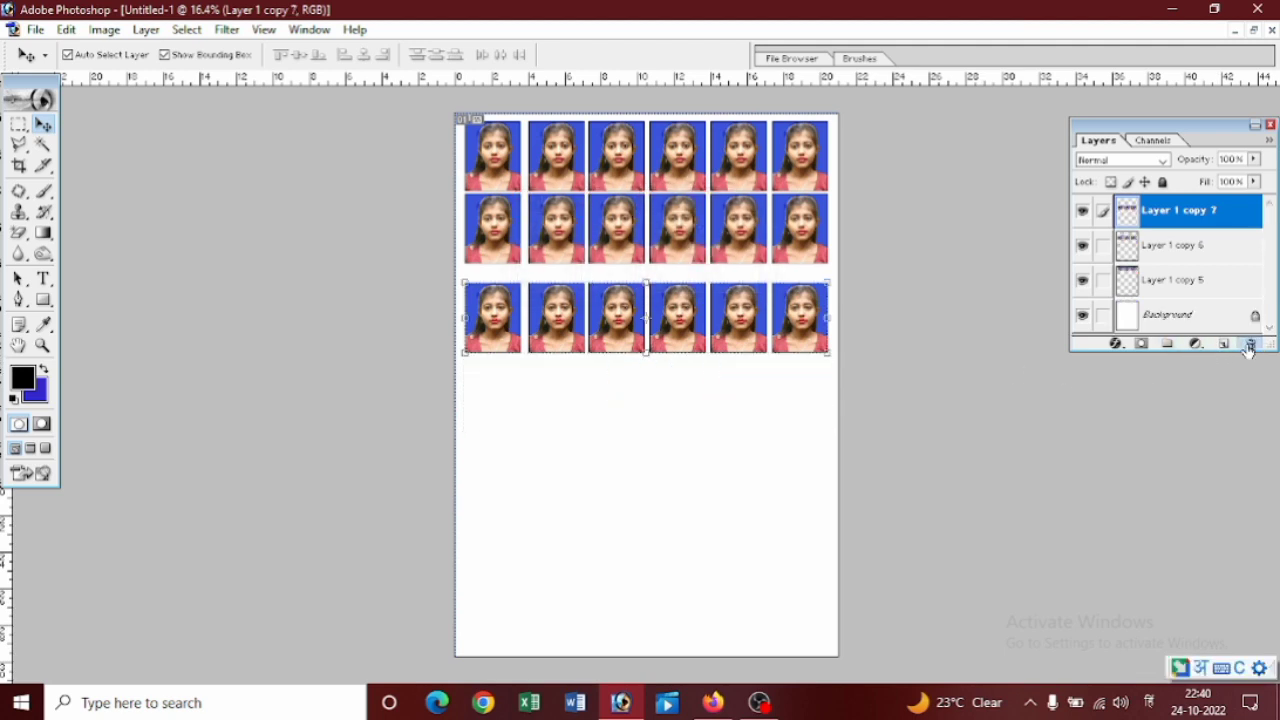
{"action": "left_click", "coordinate": [1250, 344]}
{"action": "key", "text": "Return"}
{"action": "left_click", "coordinate": [1250, 344]}
{"action": "key", "text": "Return"}
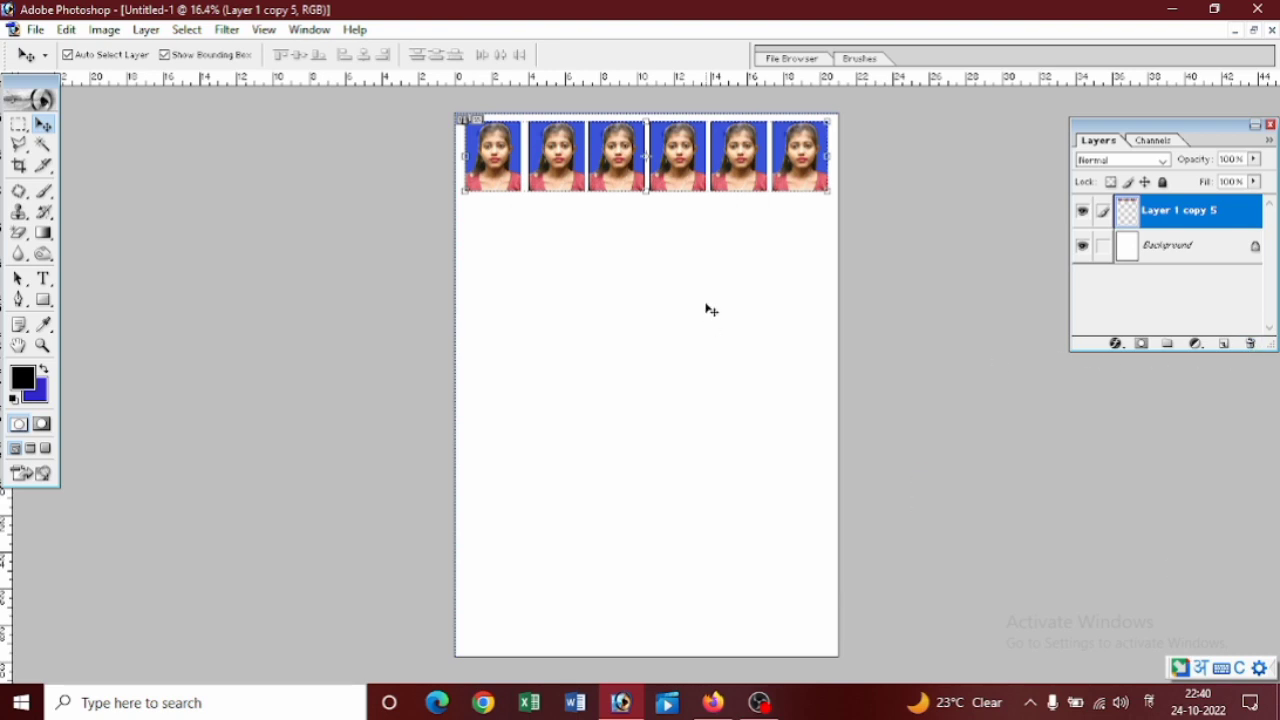
{"action": "key", "text": "ctrl+p"}
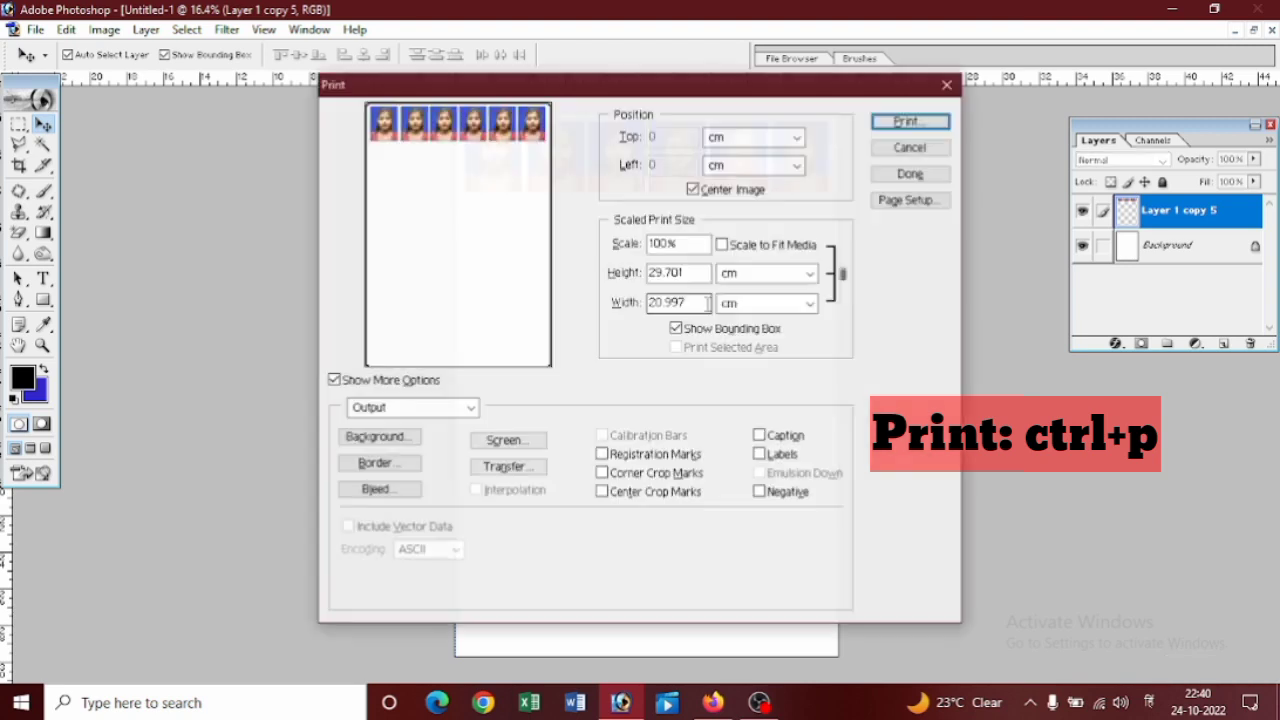
{"action": "key", "text": "Escape"}
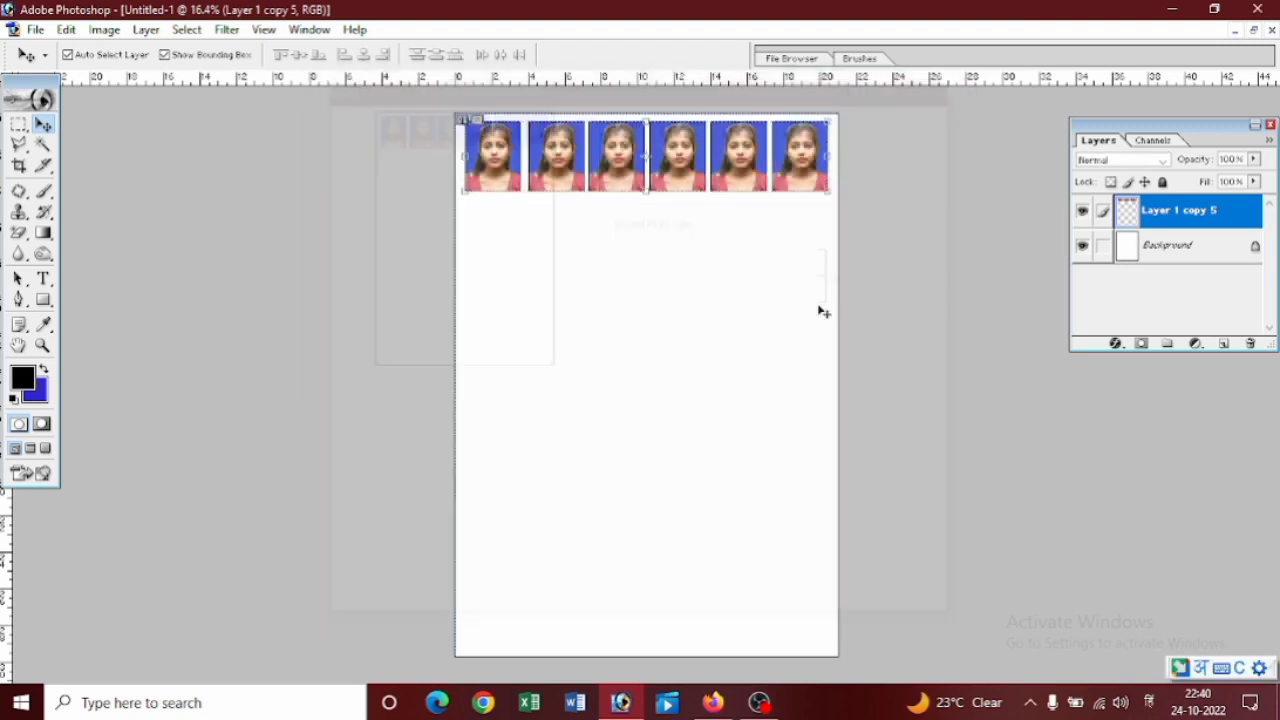